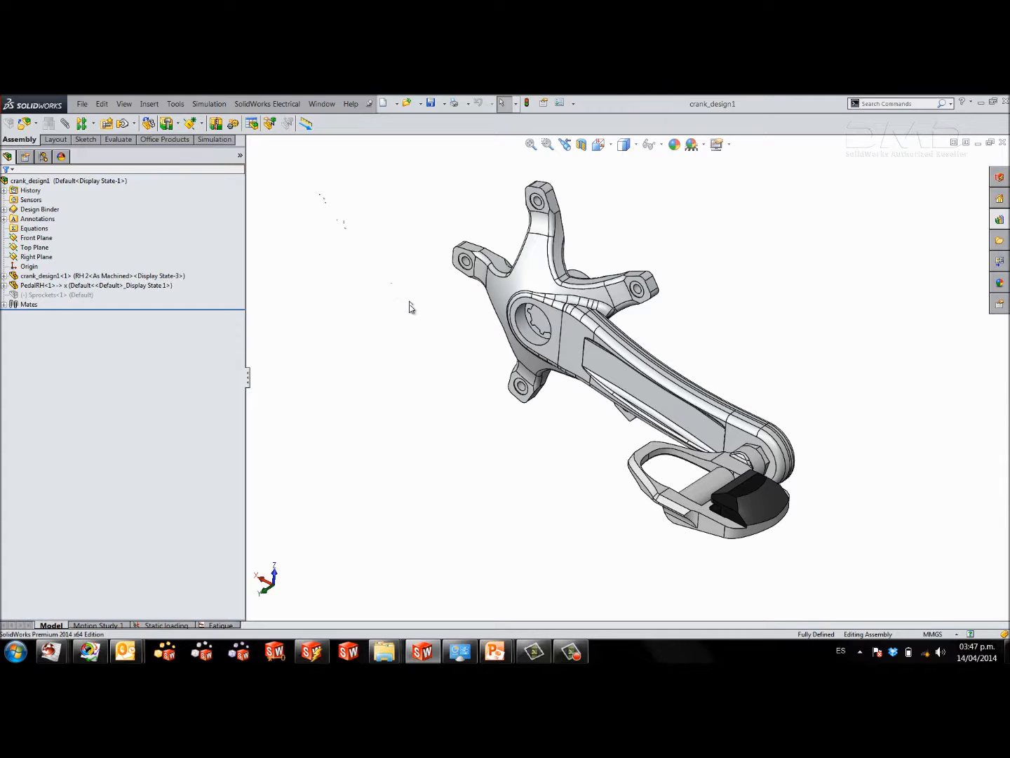
Create a static simulation study named ANALISIS DE TENSIONES.
left_click(211, 105)
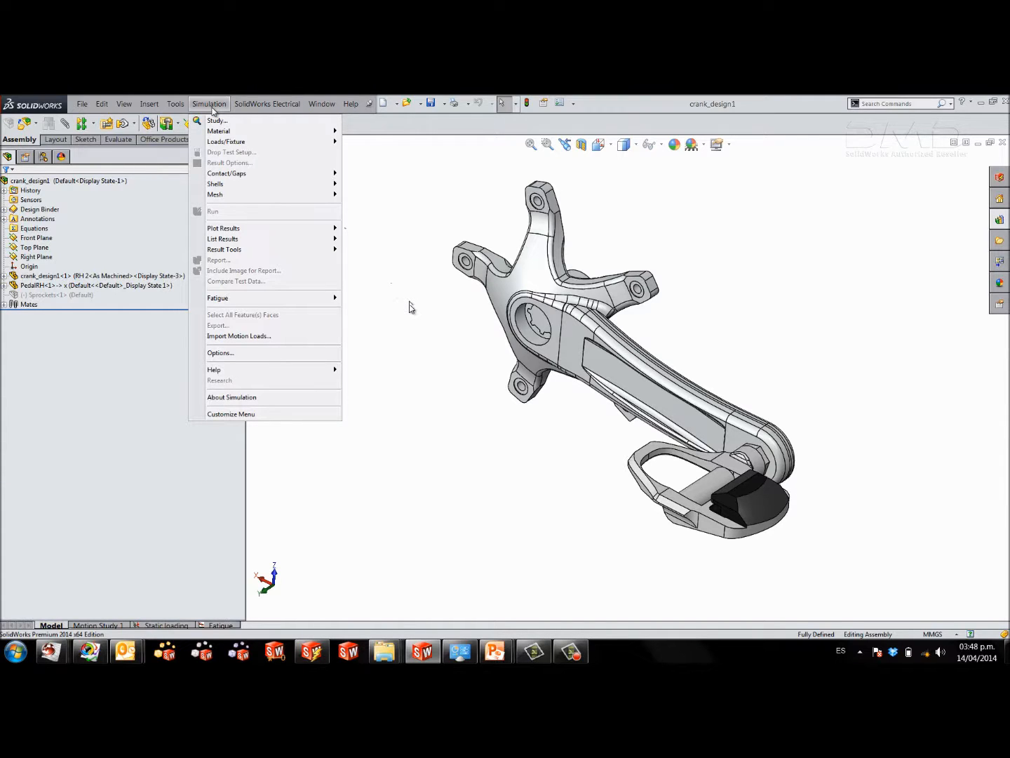
left_click(218, 120)
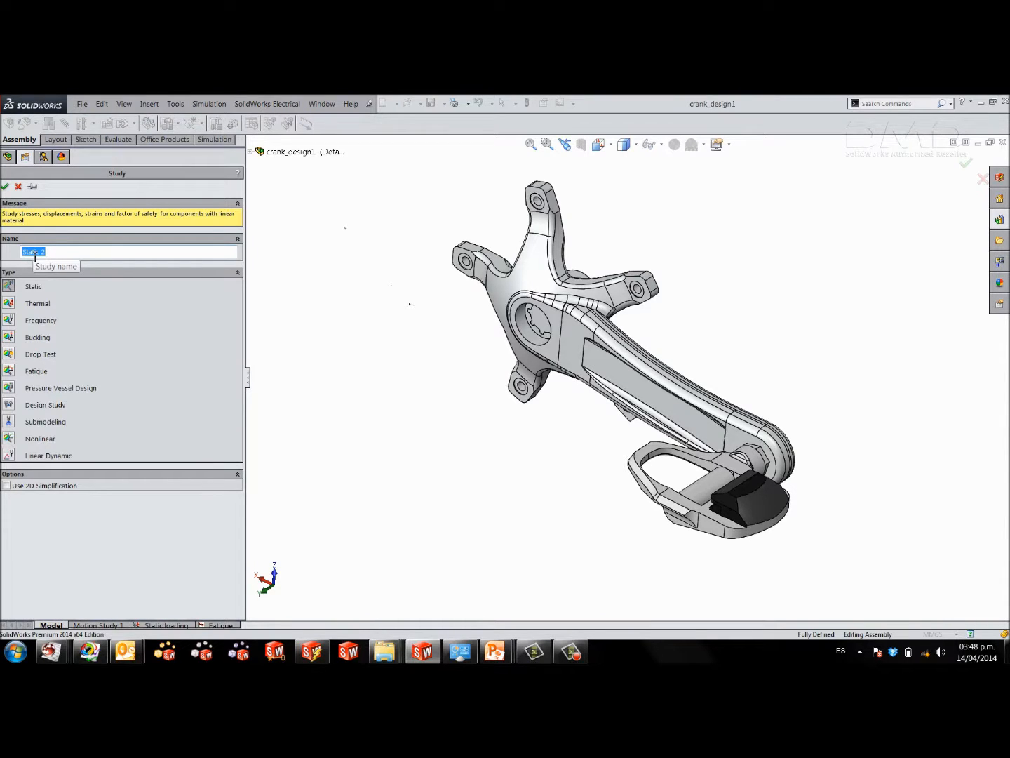
type("ANALISIS DE TENSIONES")
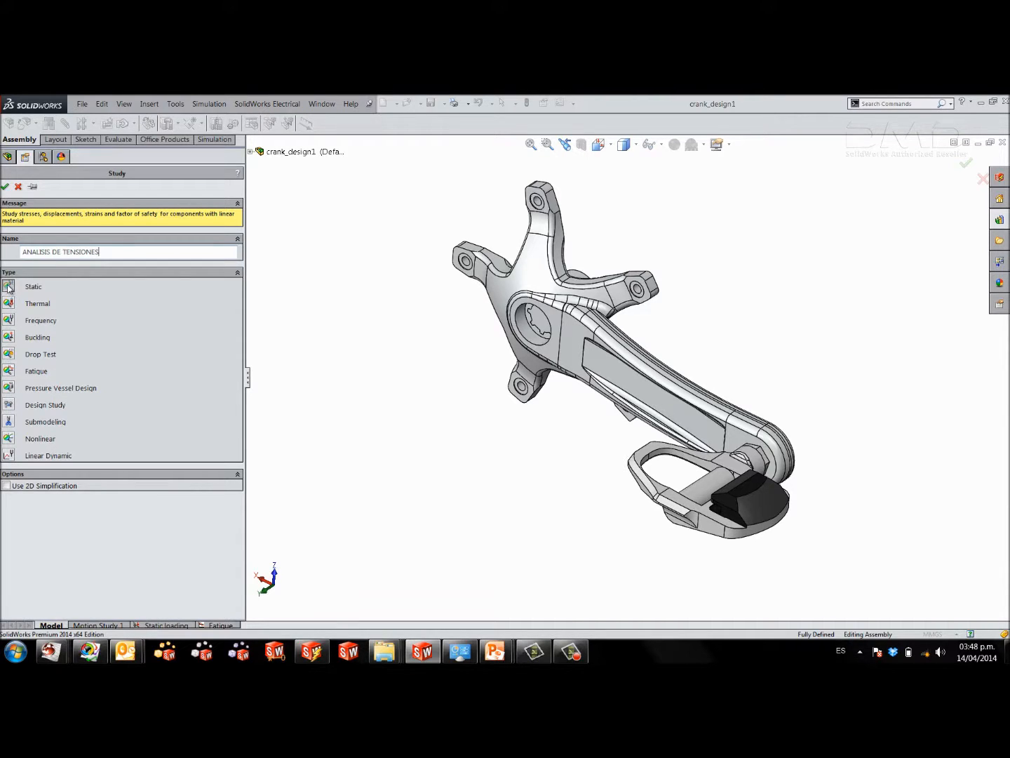
left_click(6, 187)
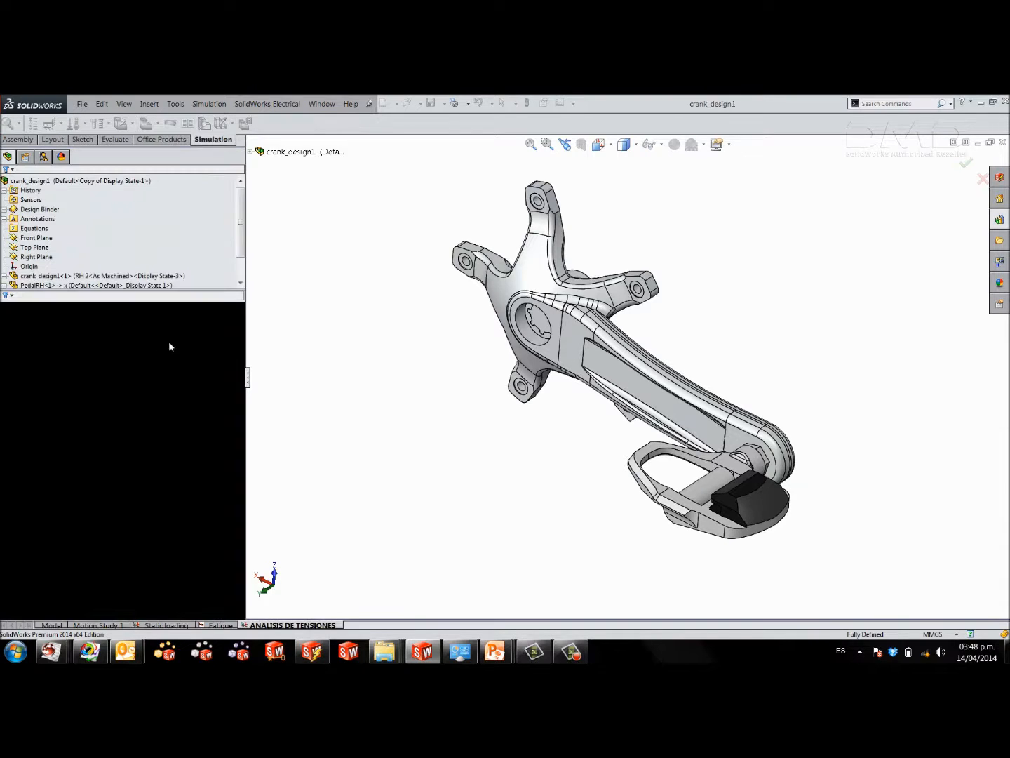
left_click_drag(245, 321, 258, 319)
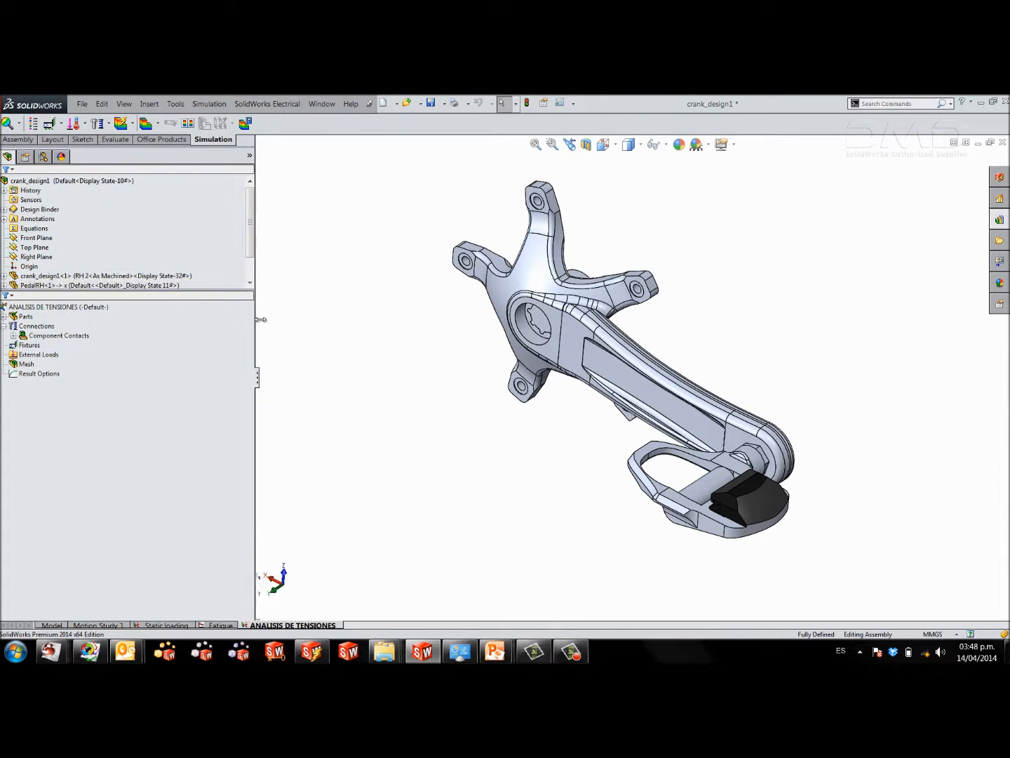
Assign the custom material User Defined from the crank_design1 category to the PedalRH-1 part in the study.
left_click(4, 316)
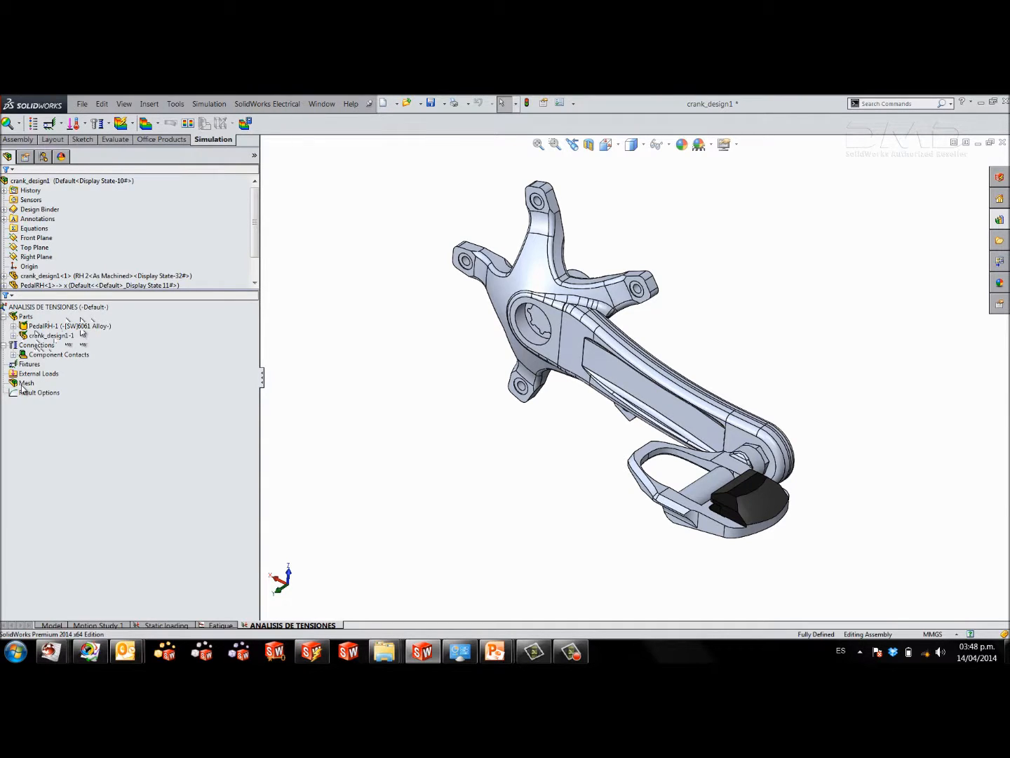
right_click(44, 326)
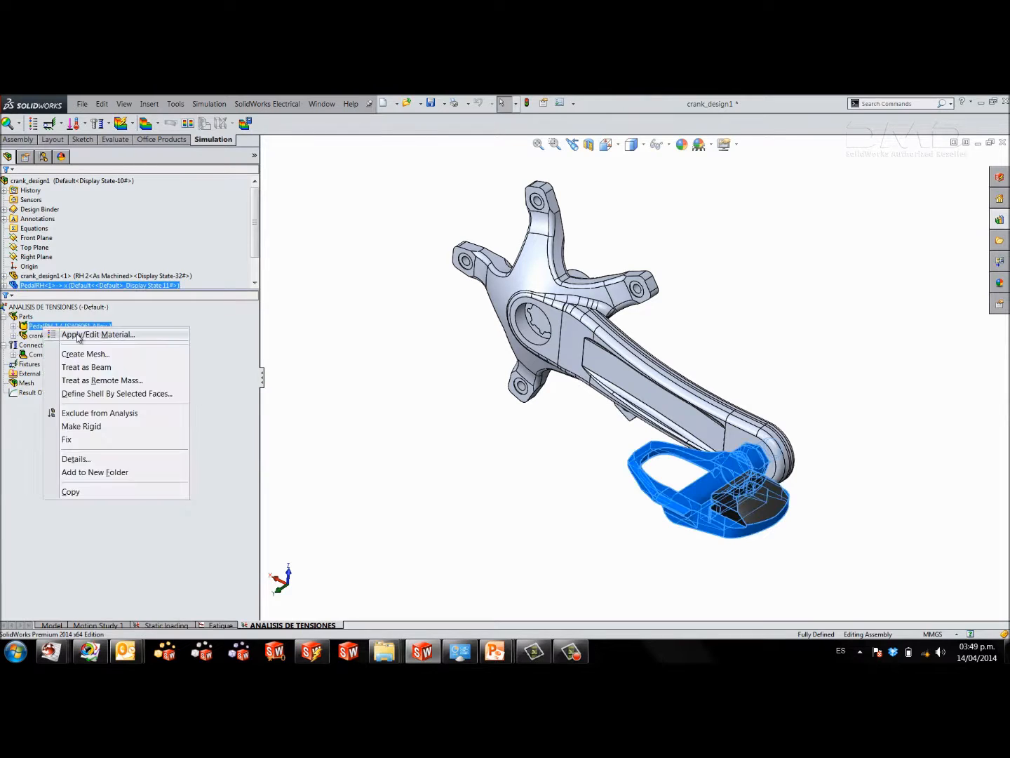
left_click(78, 335)
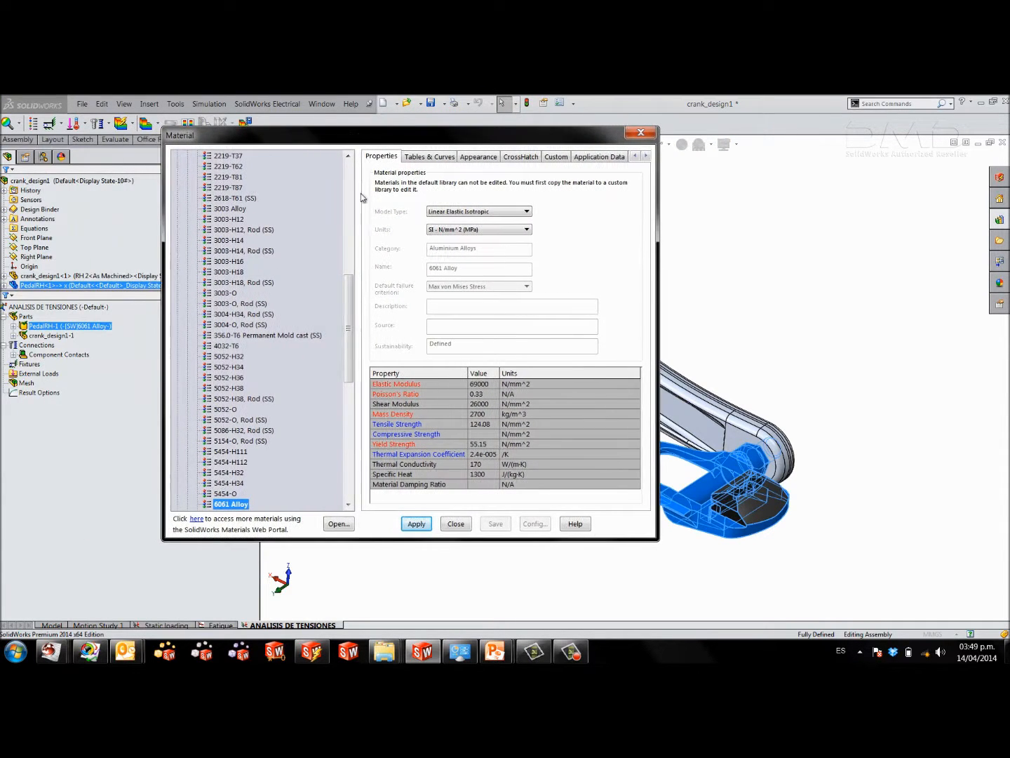
left_click_drag(353, 285, 350, 173)
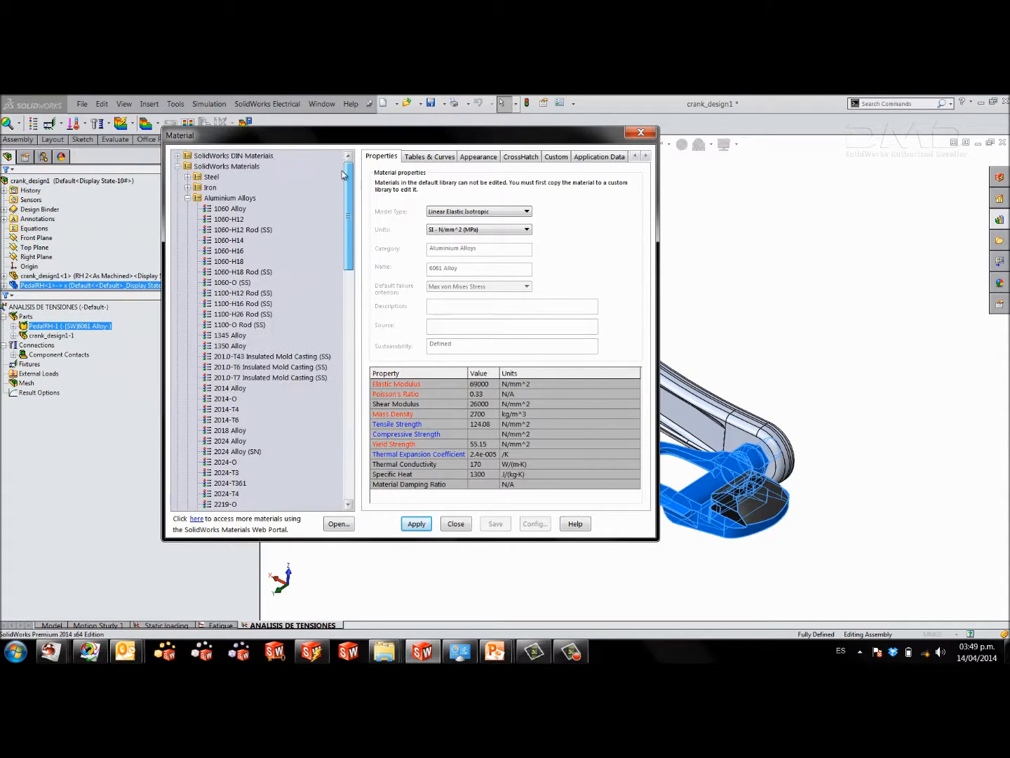
left_click(188, 197)
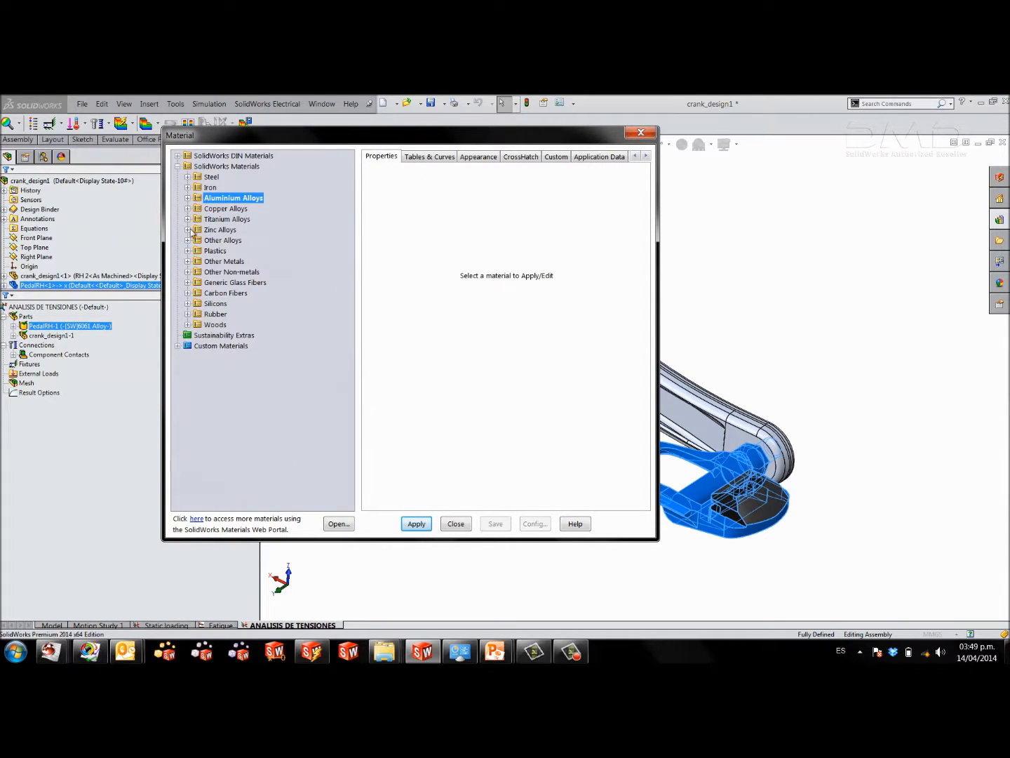
left_click(178, 346)
left_click(187, 368)
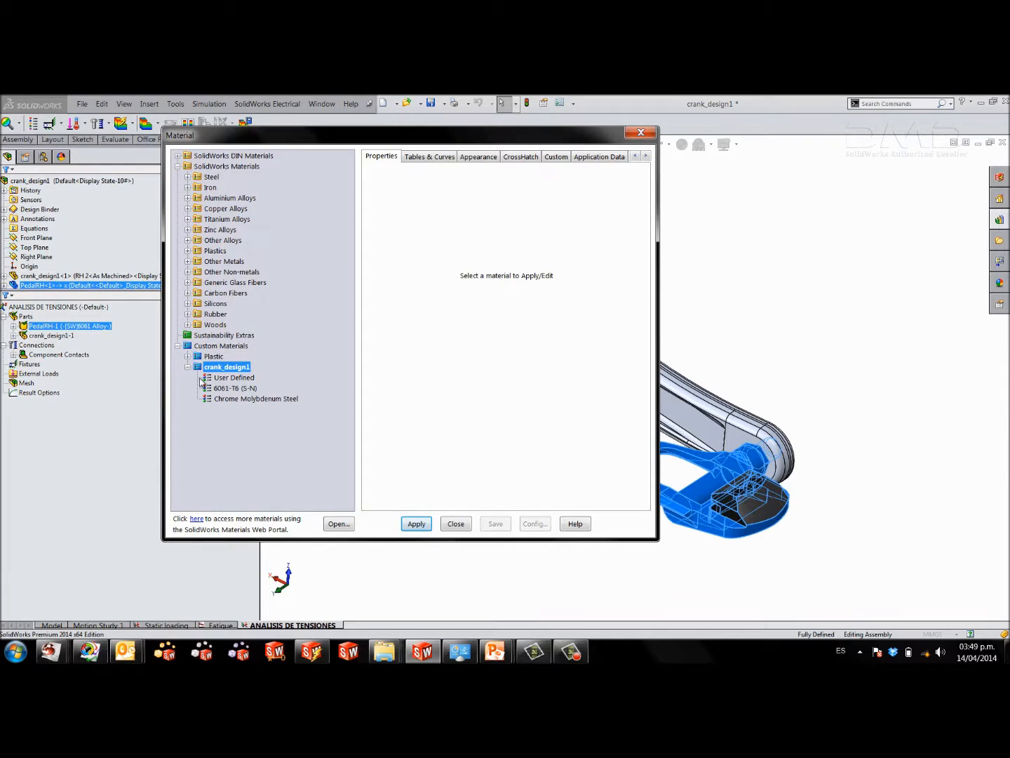
left_click(238, 379)
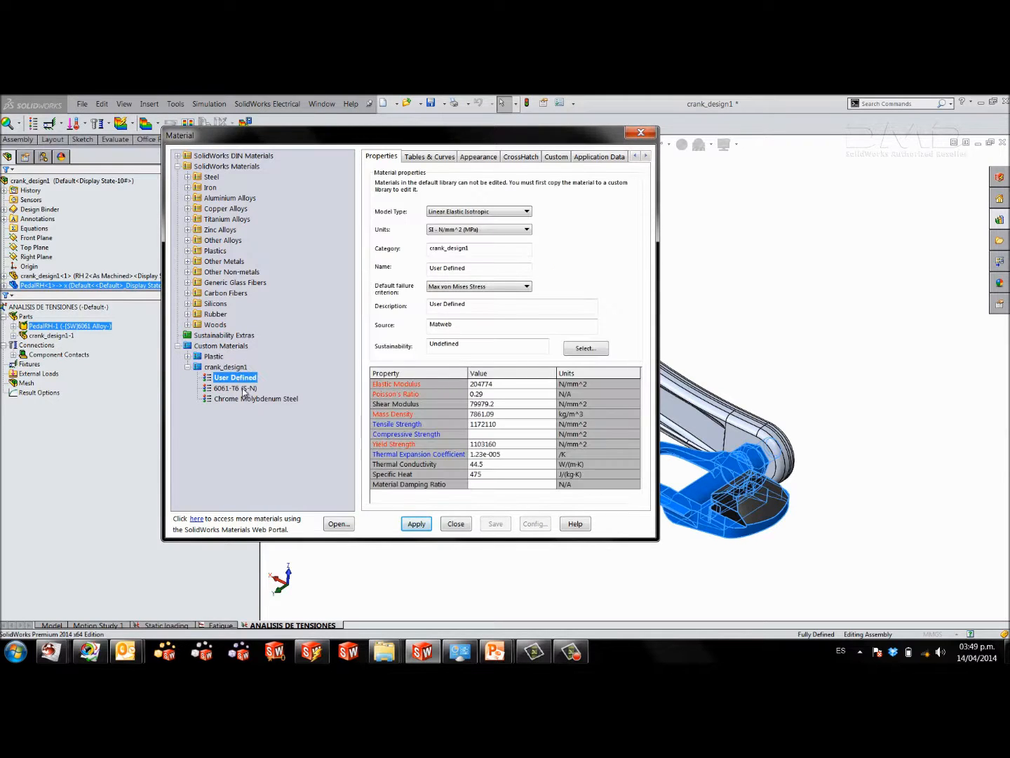
left_click(424, 527)
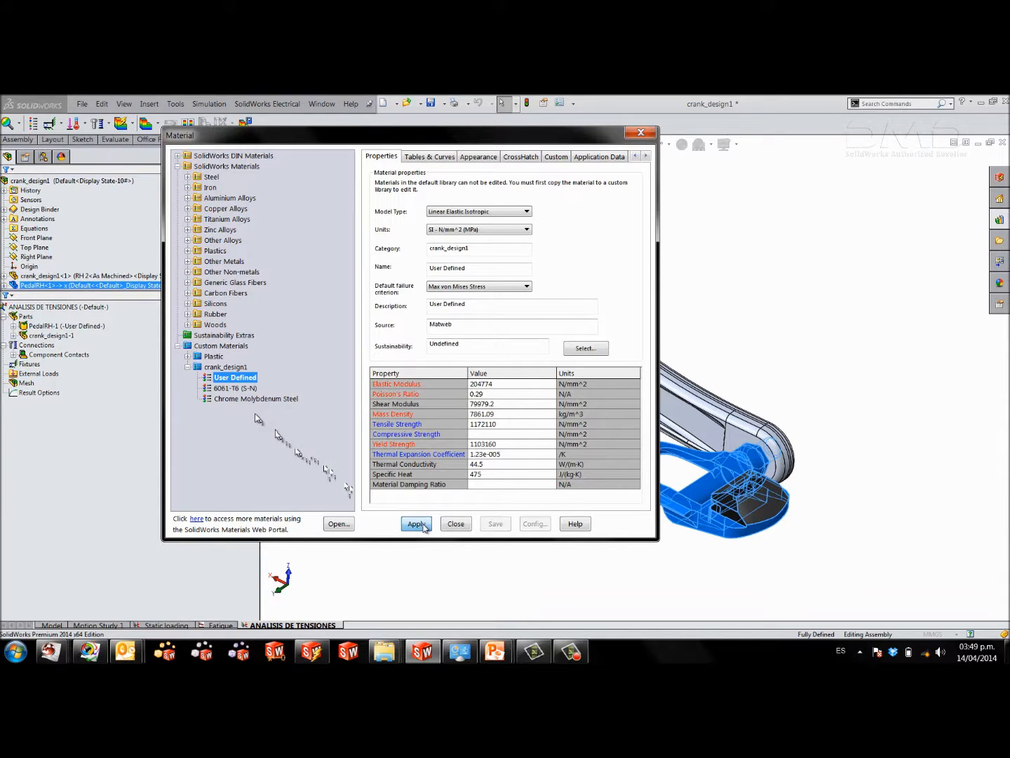
left_click(456, 526)
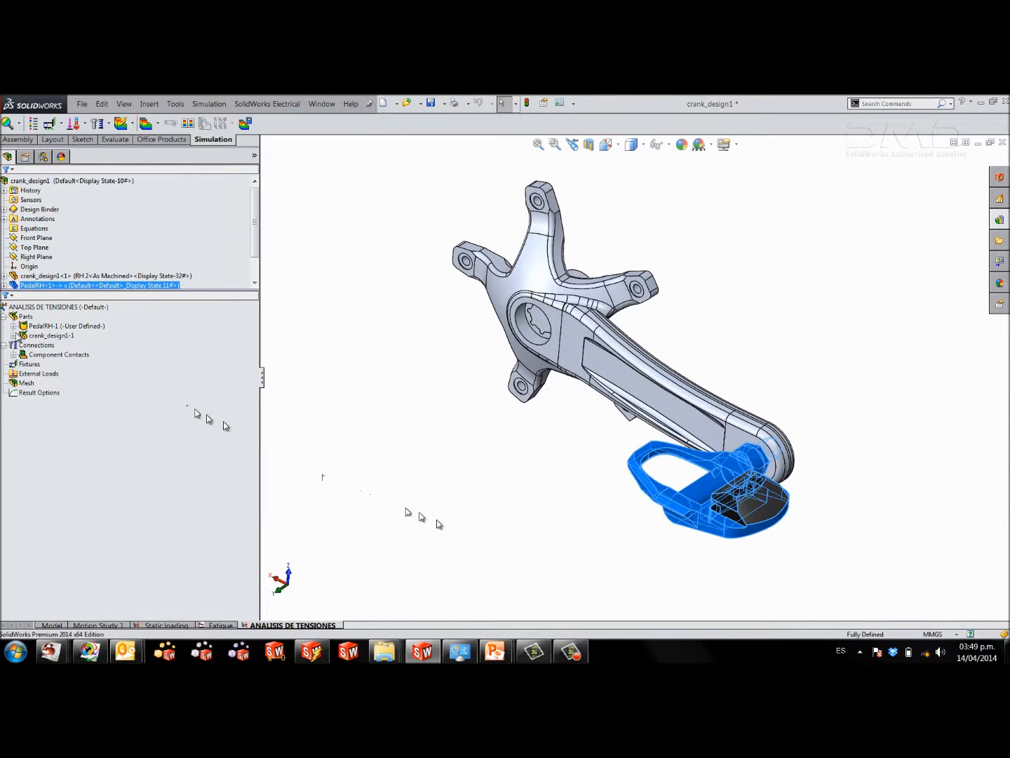
Assign the custom material 6061-T6 (S-N) to the crank arm body, SolidBody 2(Fillet88), of crank_design1-1.
left_click(14, 335)
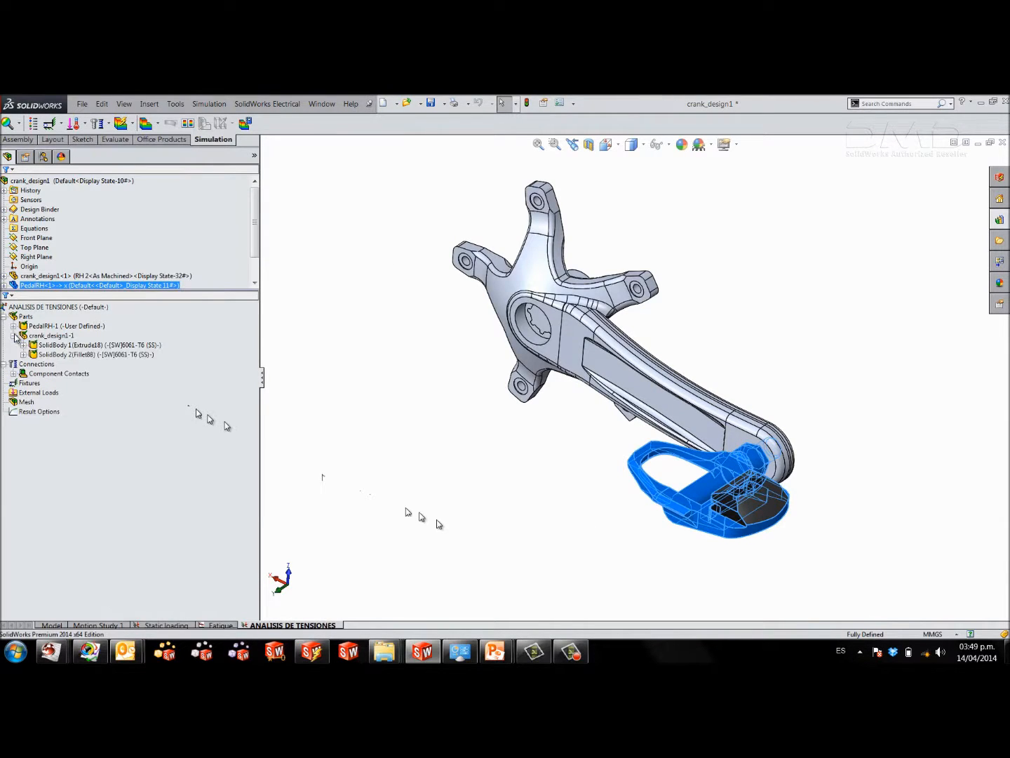
left_click(49, 346)
left_click(67, 356)
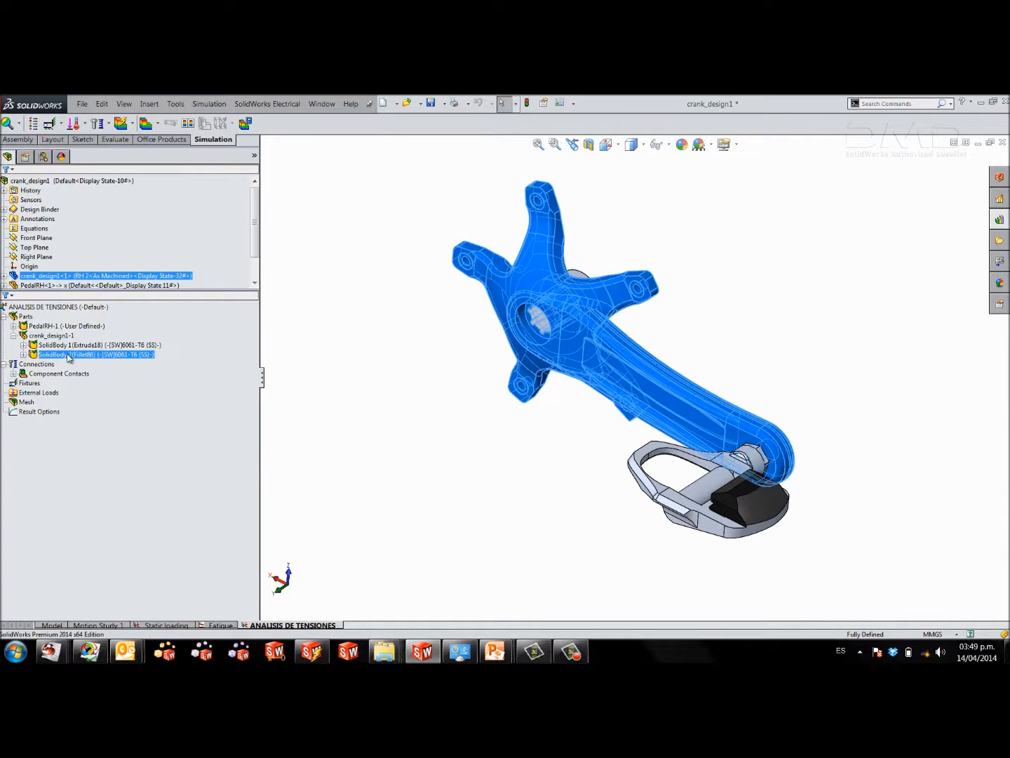
right_click(68, 357)
left_click(84, 361)
left_click_drag(184, 334, 177, 460)
left_click(12, 470)
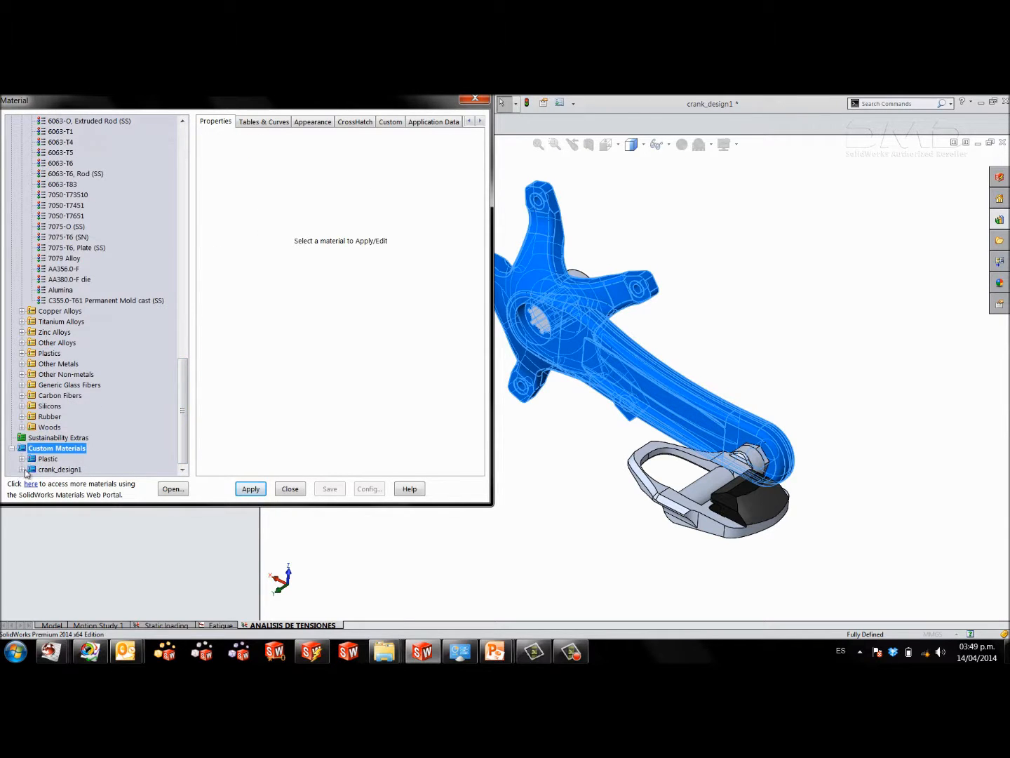
left_click(23, 469)
left_click(65, 459)
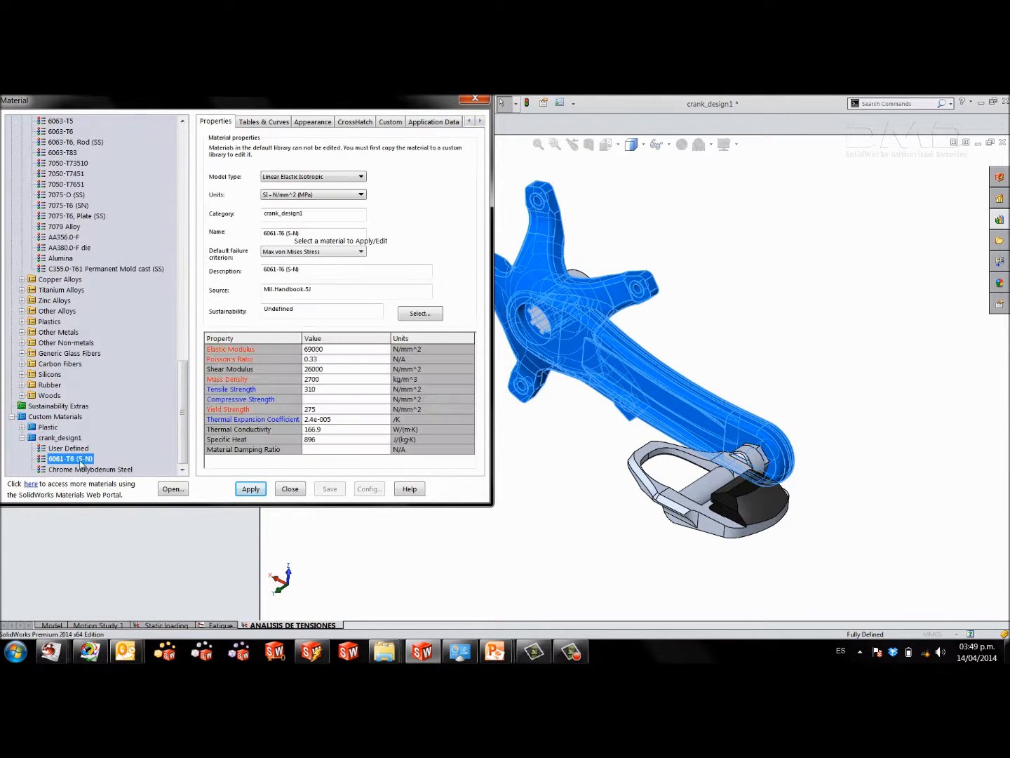
left_click(250, 493)
left_click(289, 489)
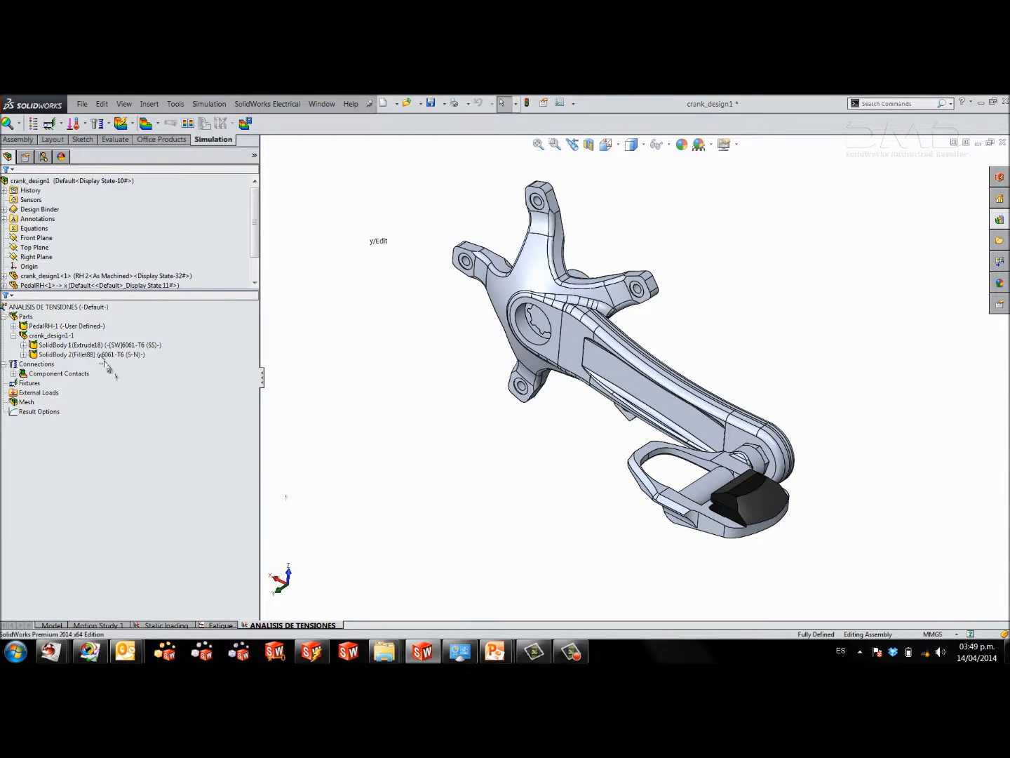
Assign the custom material Chrome Molybdenum Steel to SolidBody 1(Extrude18) of crank_design1-1.
left_click(100, 345)
right_click(68, 349)
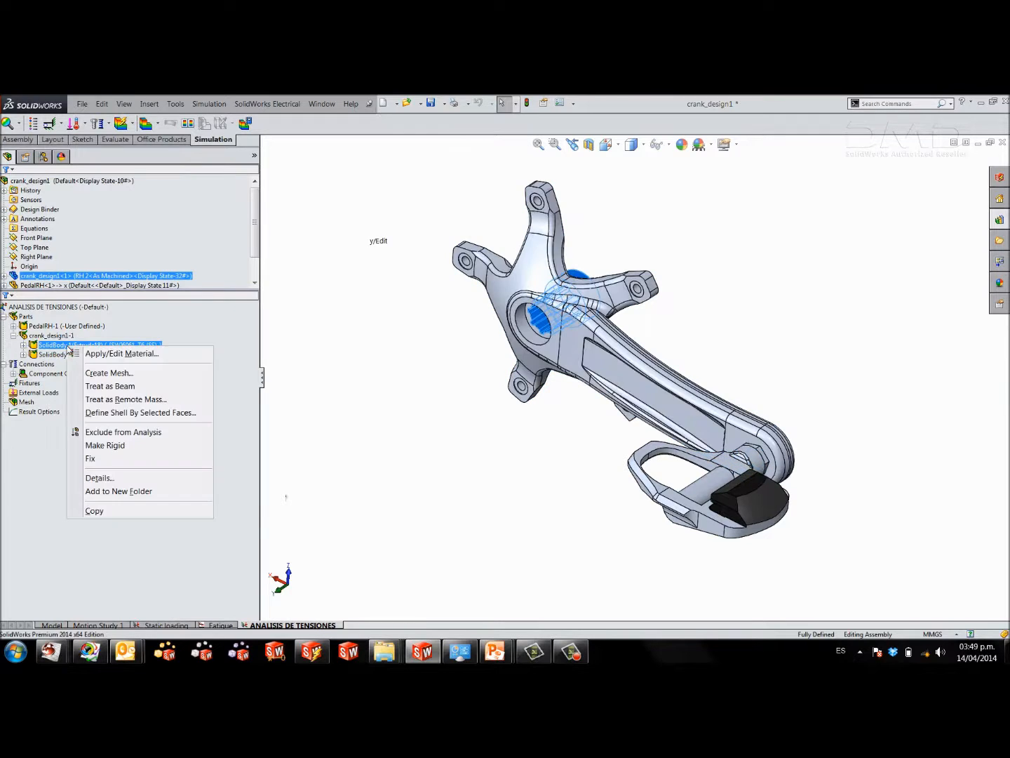
left_click(80, 352)
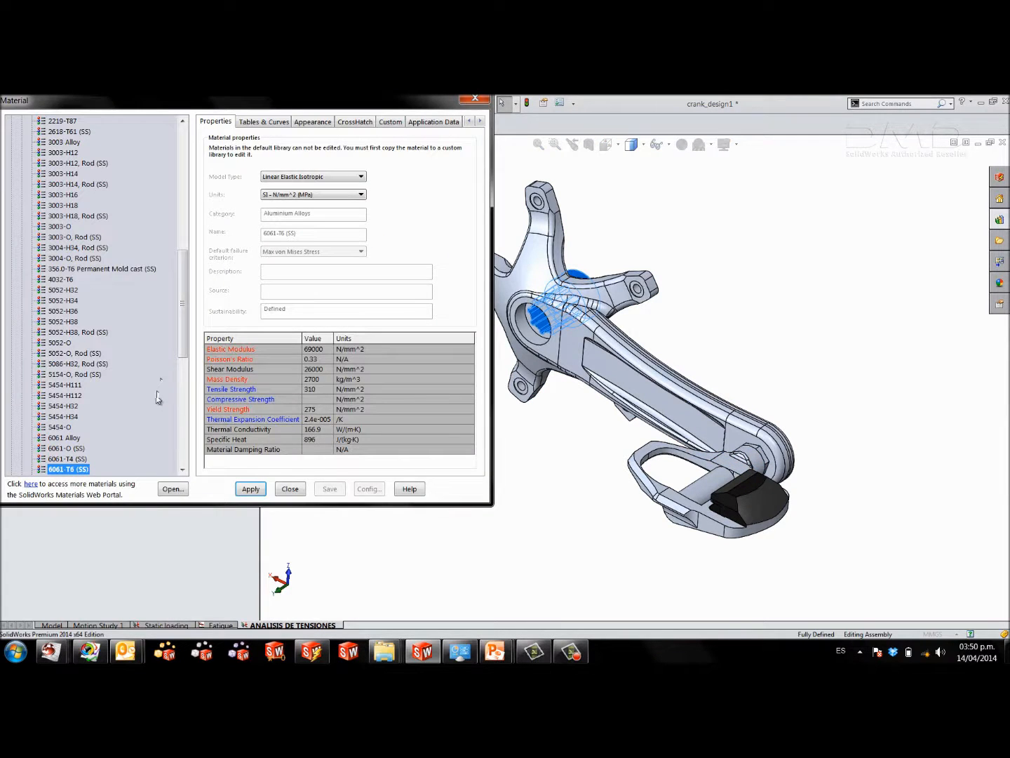
scroll(158, 395, "down", 10)
double_click(26, 468)
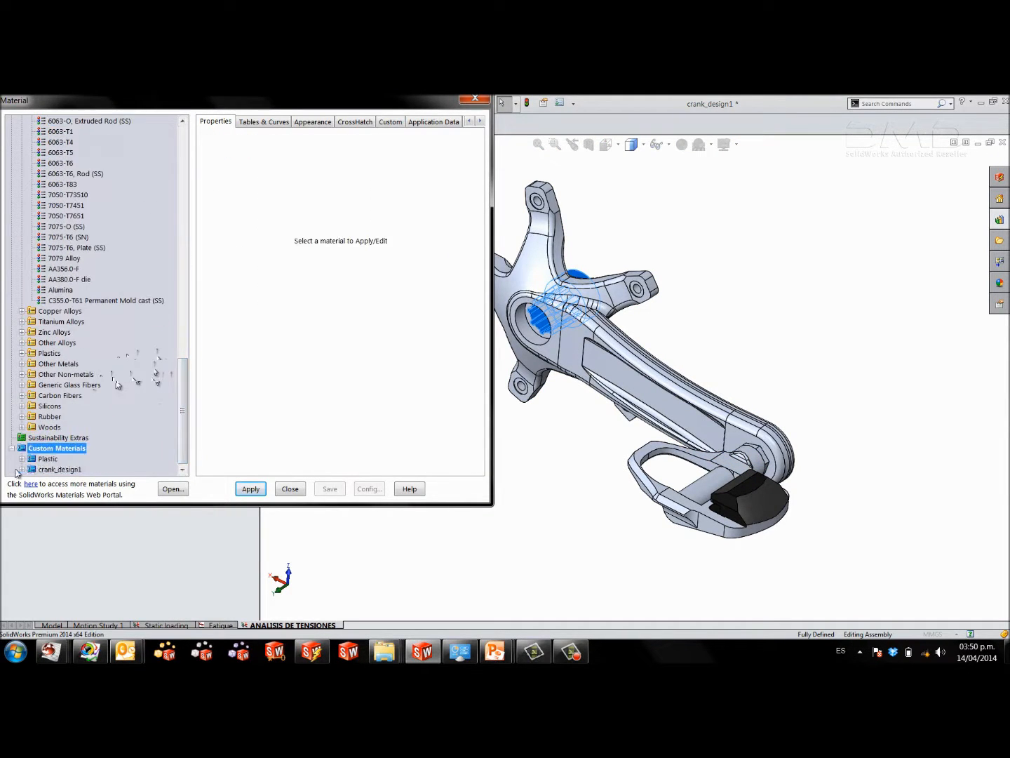
double_click(31, 469)
left_click(70, 468)
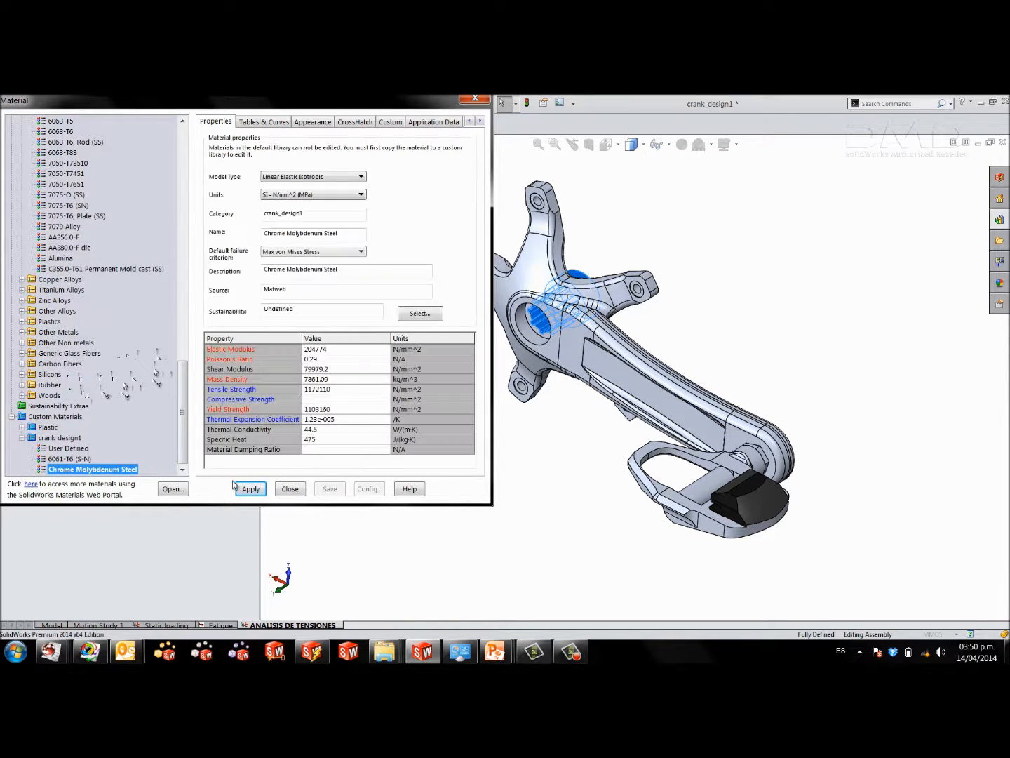
left_click(290, 489)
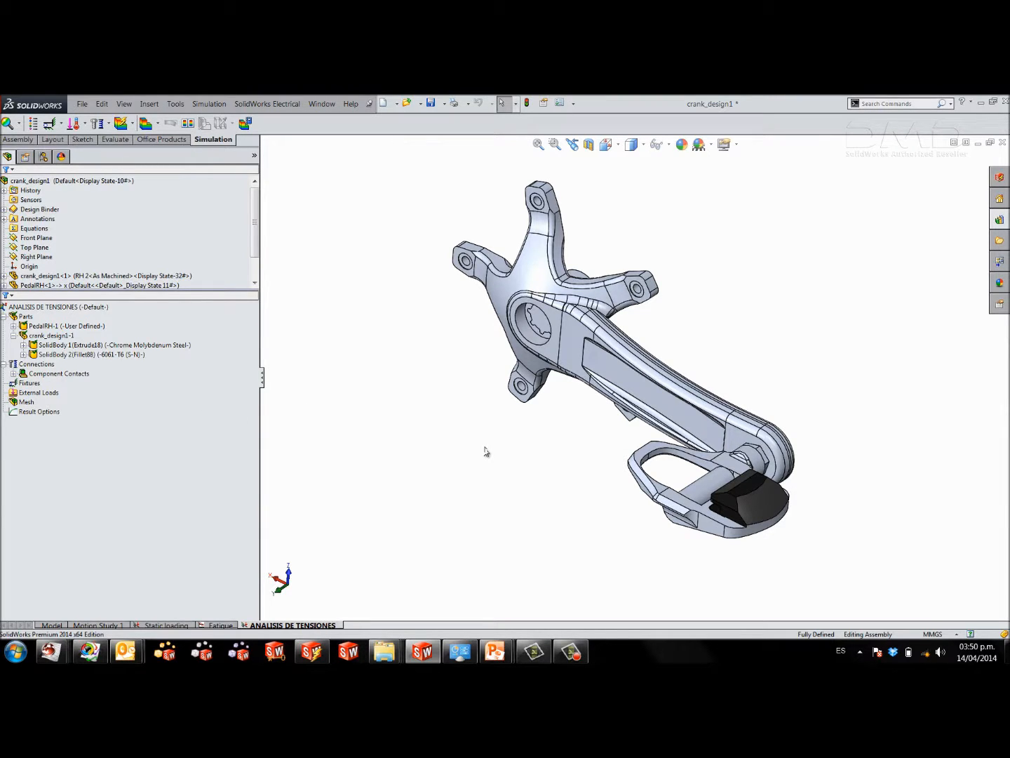
Start a contact set definition in the study's connections using automatic detection of contact sets.
middle_click_drag(485, 452, 562, 231)
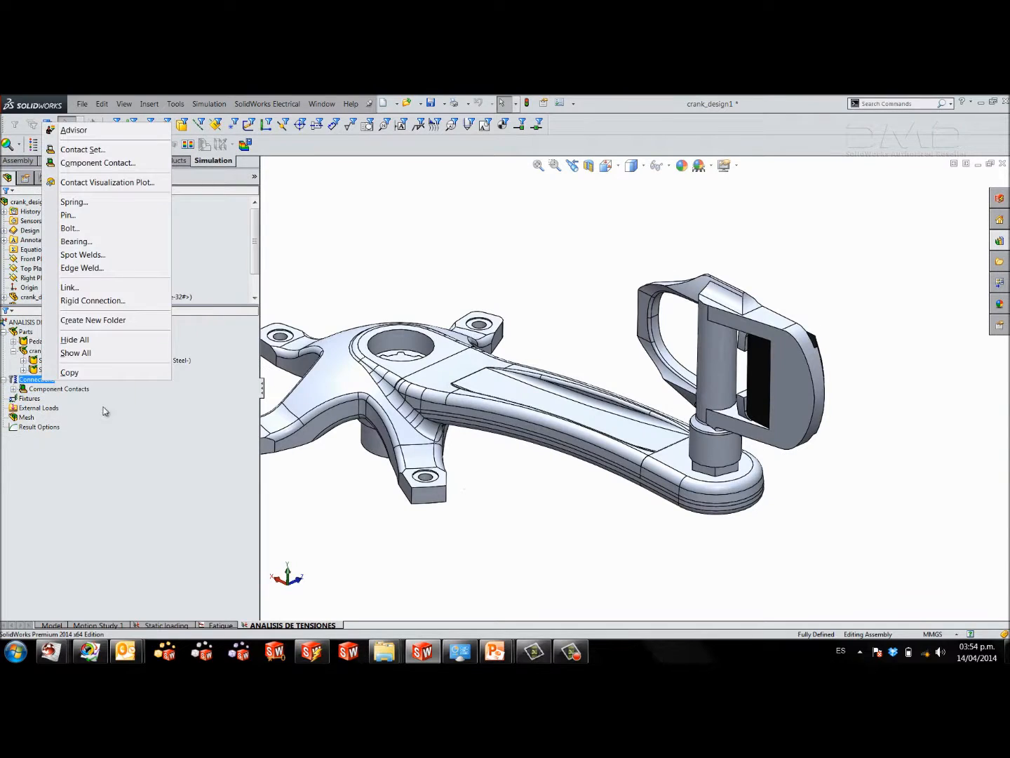
left_click(335, 304)
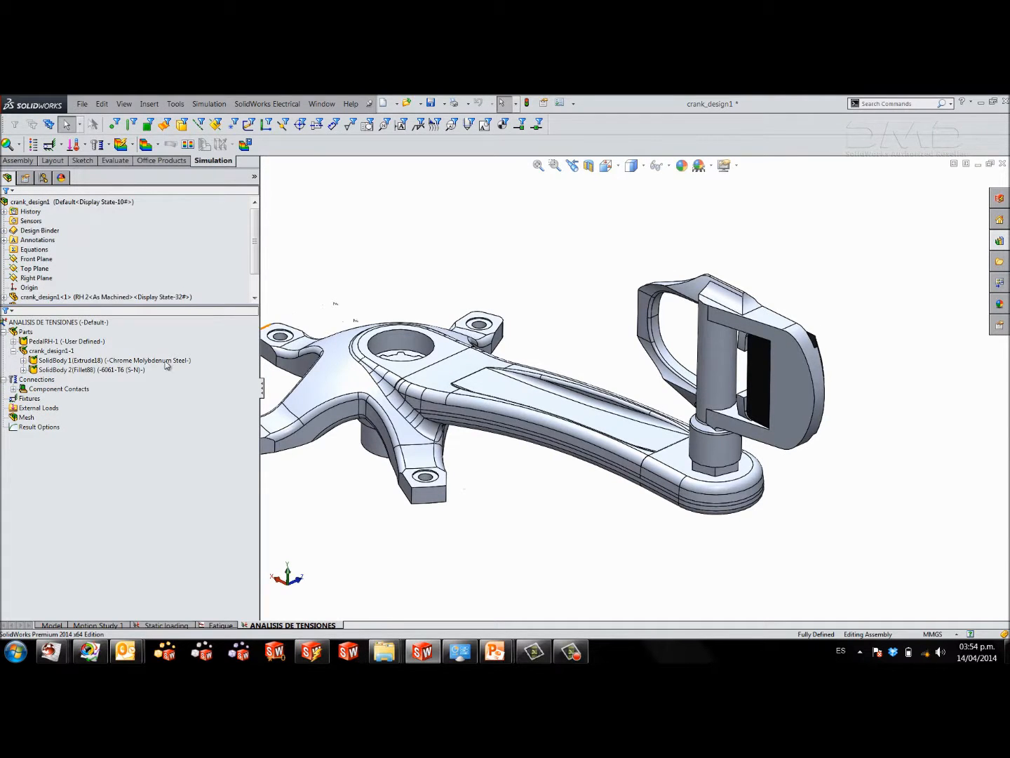
right_click(43, 382)
left_click(87, 406)
left_click(25, 275)
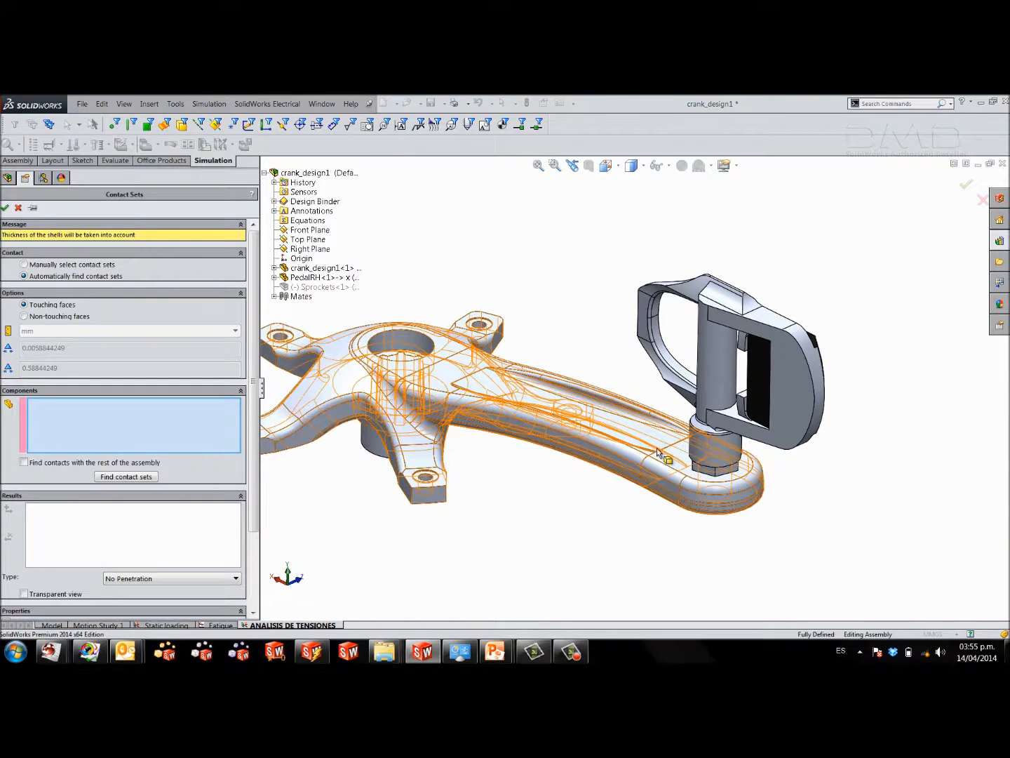
Try to find contact sets between the pedal and the whole crank component, and clear the component selection.
left_click(710, 453)
left_click(682, 470)
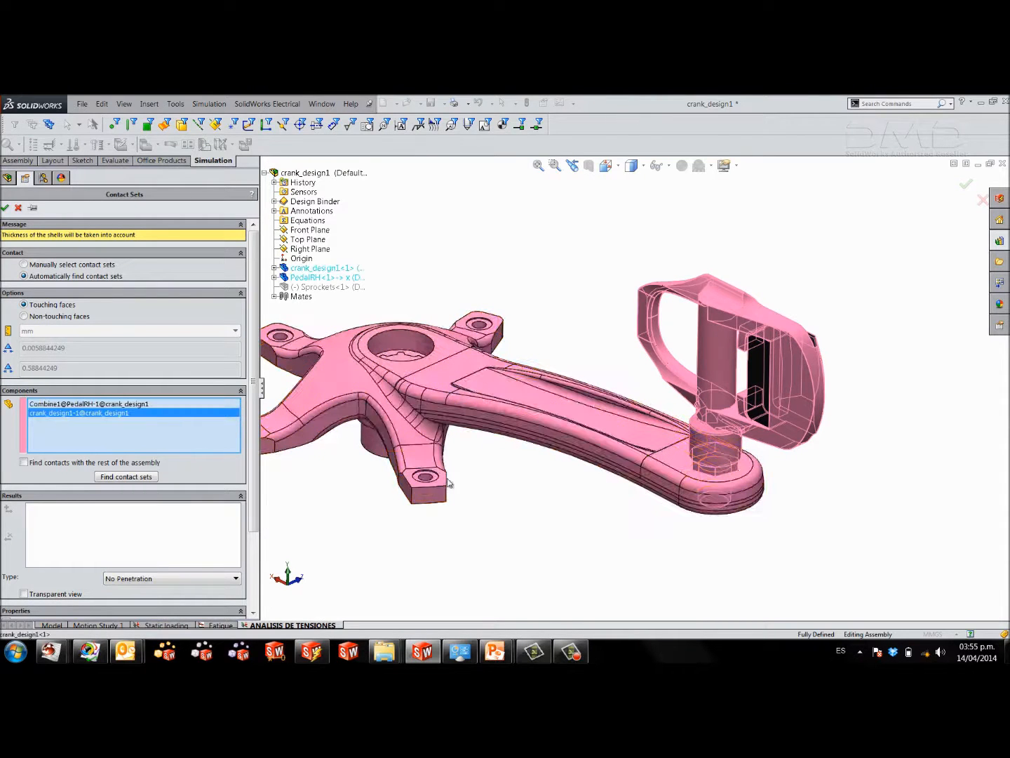
left_click(136, 478)
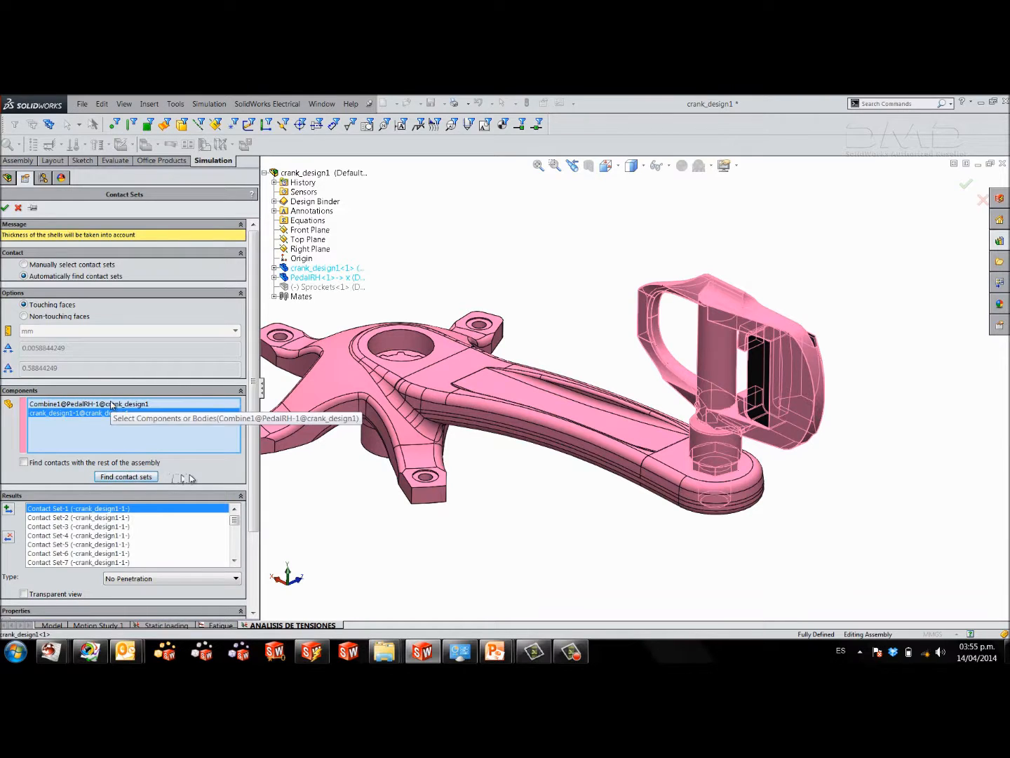
left_click_drag(252, 426, 251, 493)
right_click(136, 326)
left_click(149, 329)
Find touching-face contact sets between the pedal's Combine1 body and the crank arm's Fillet88 body.
left_click(729, 384)
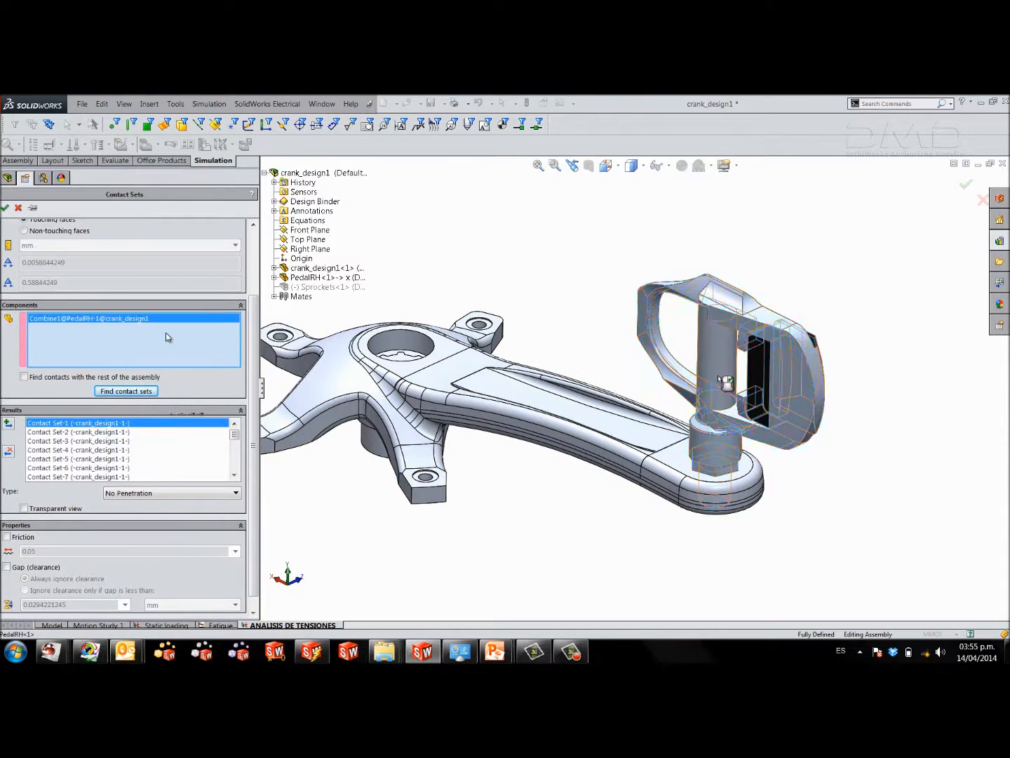
left_click(736, 484)
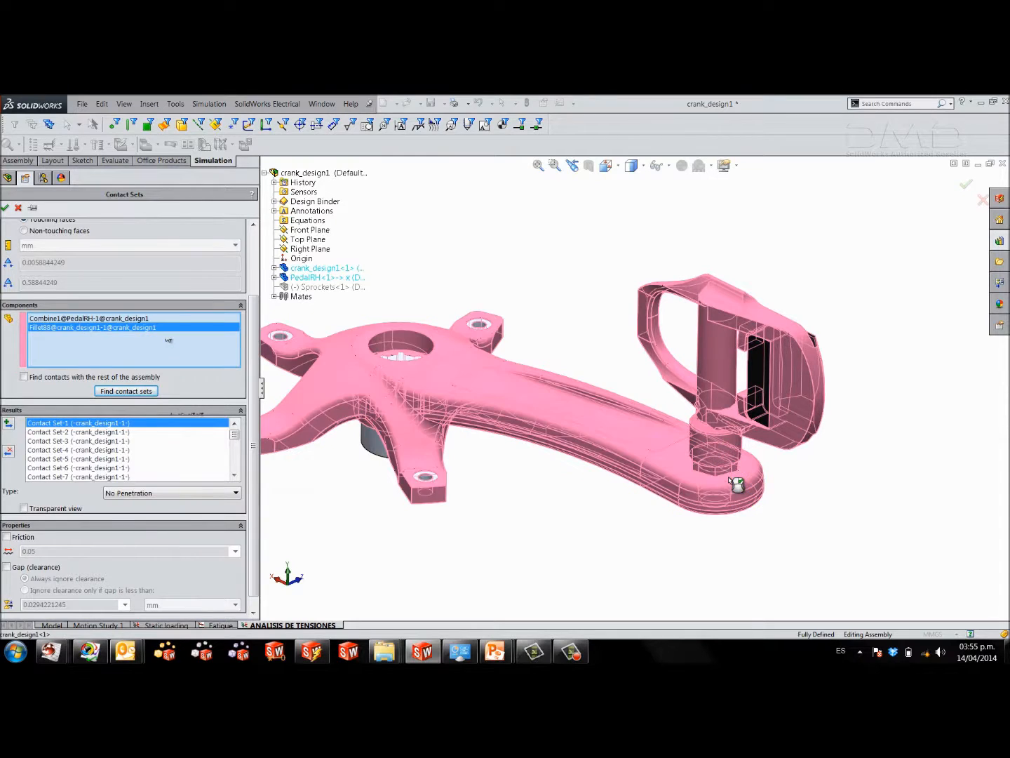
left_click(128, 391)
Set the contact type to Bonded, create the contact from Contact Set-2 between pedal and crank arm, and accept the definition.
left_click(126, 493)
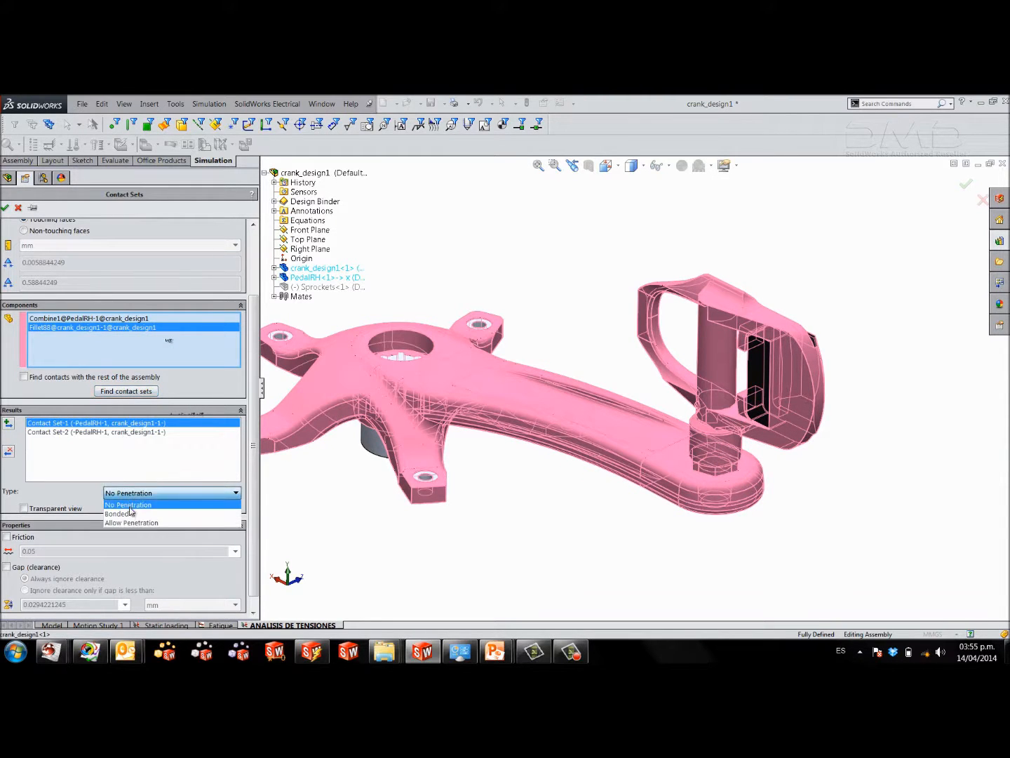
left_click(132, 515)
left_click(113, 520)
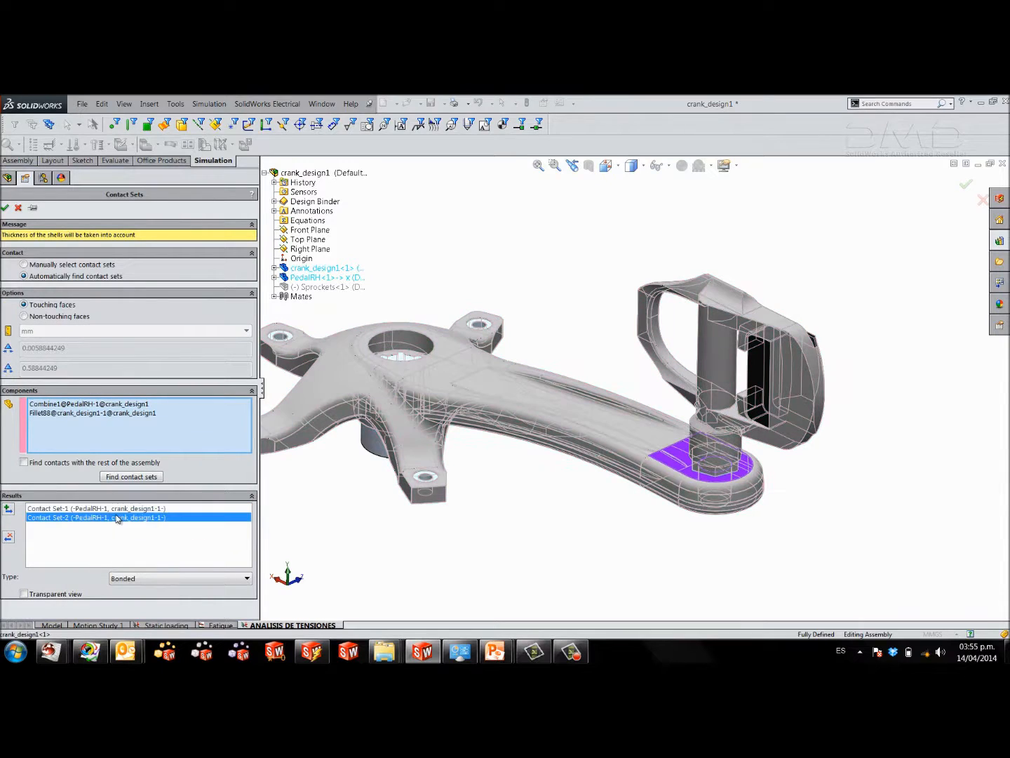
left_click(9, 508)
left_click(5, 208)
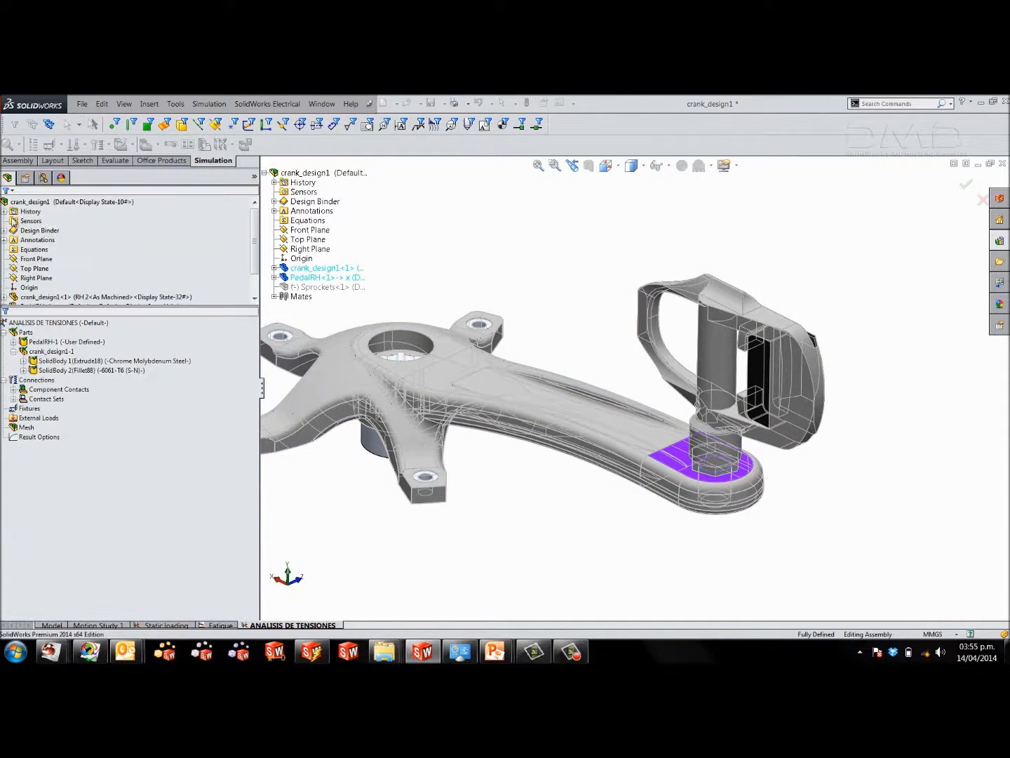
middle_click_drag(495, 383, 496, 407)
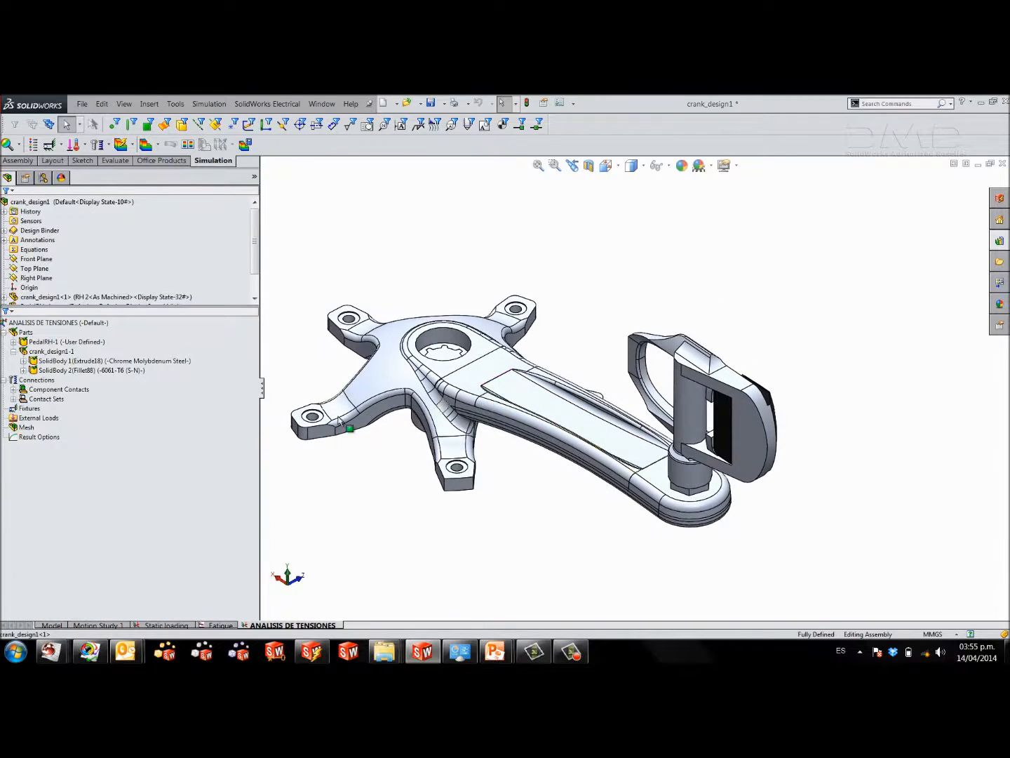
Start a Fixed Hinge fixture and select the cylindrical faces of four bolt holes on the crank's spider arms.
right_click(29, 409)
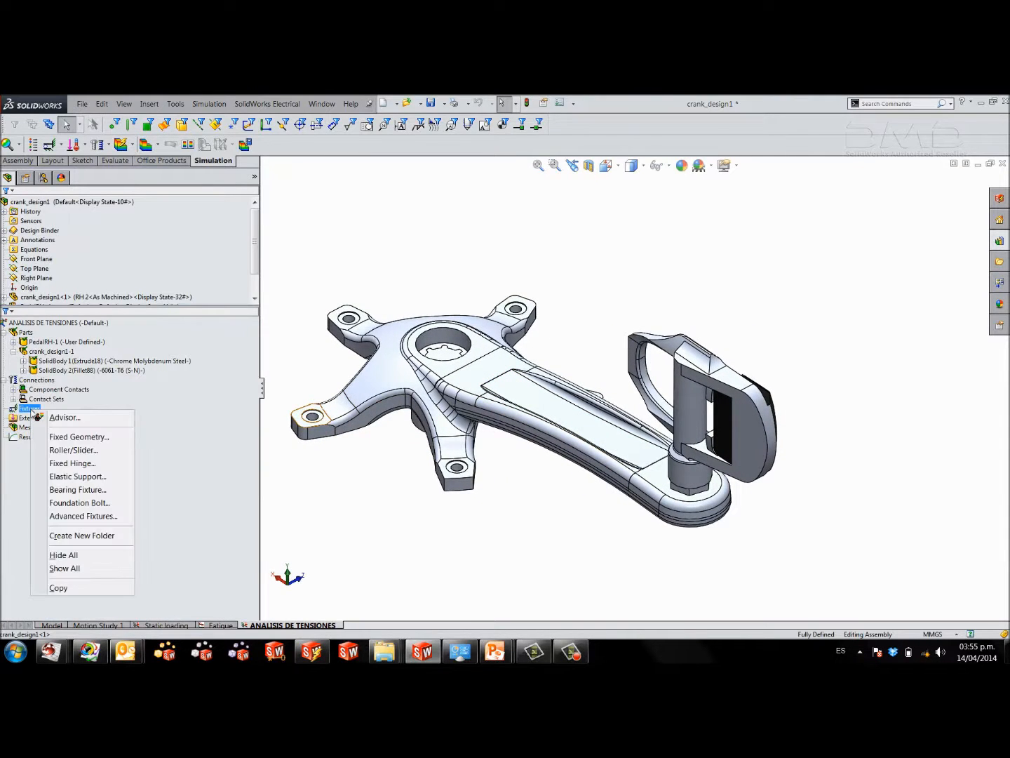
left_click(79, 465)
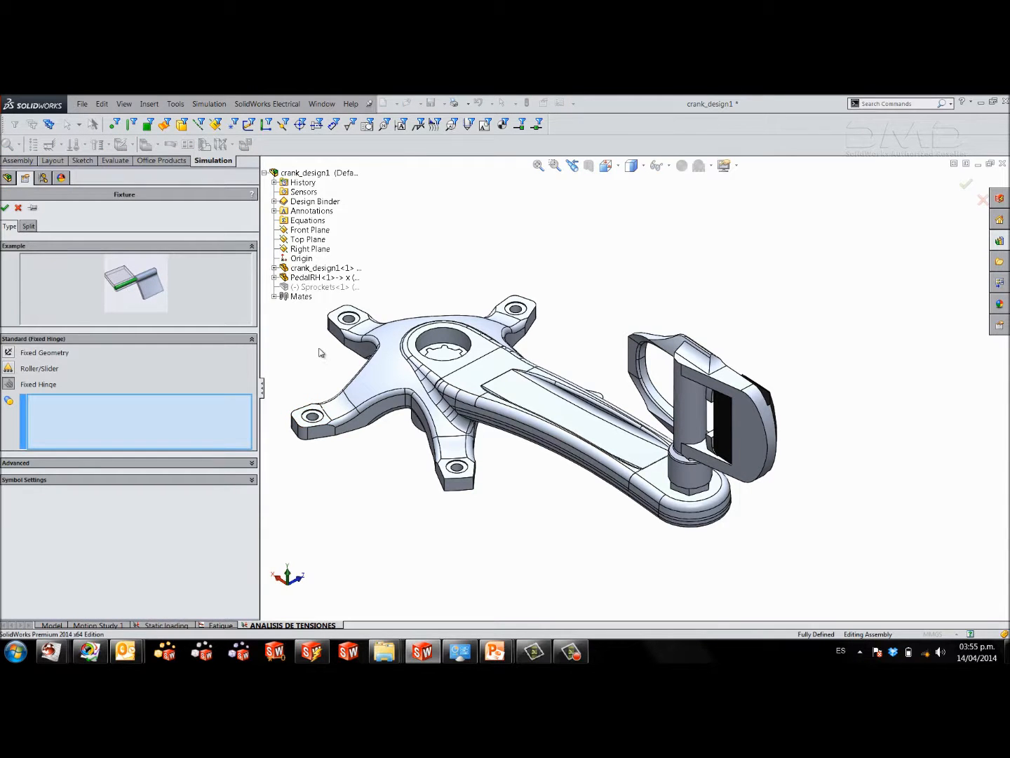
scroll(410, 361, "down", 5)
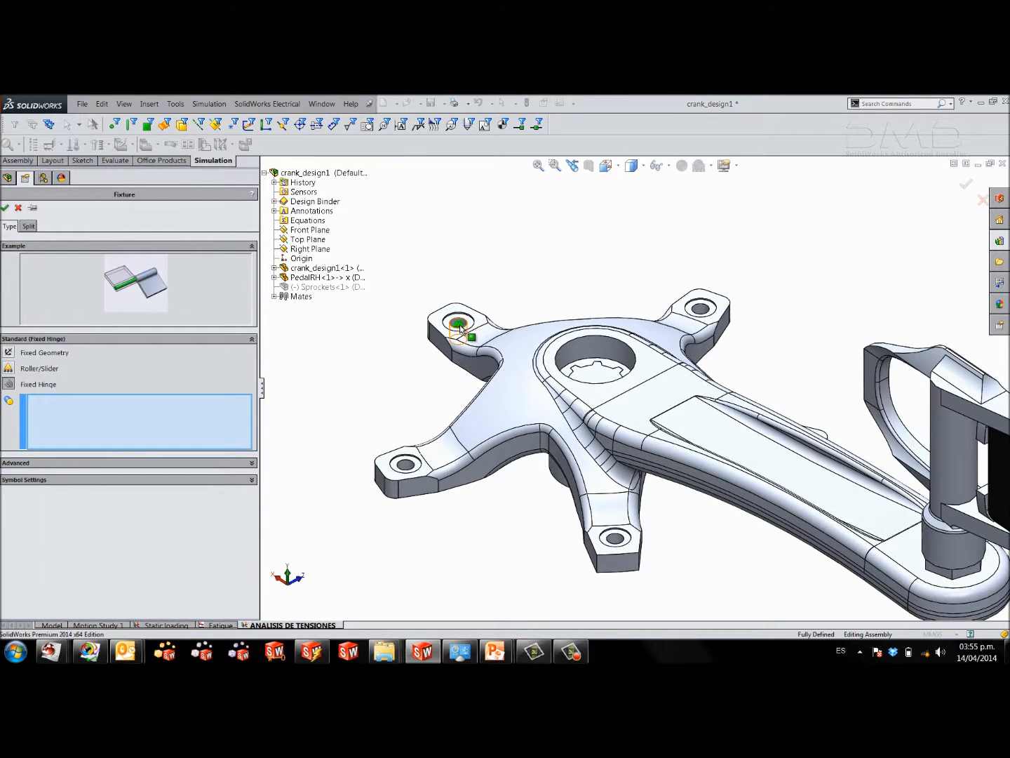
left_click(460, 325)
left_click(702, 309)
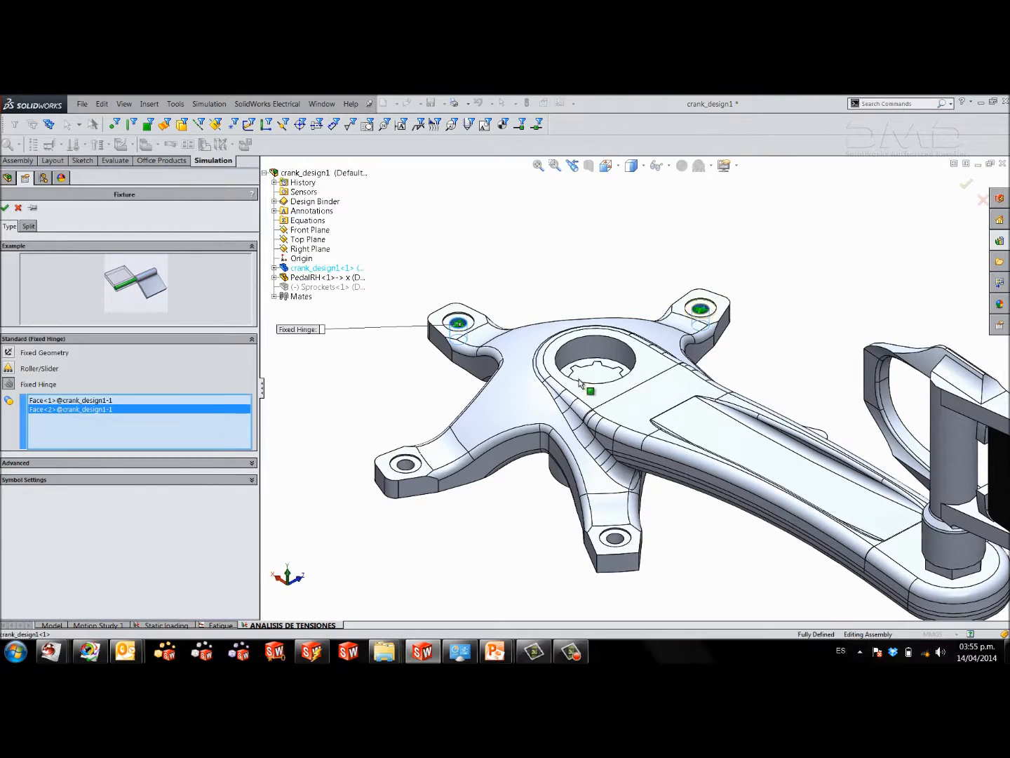
left_click(405, 469)
middle_click_drag(606, 539, 603, 558)
left_click(616, 546)
scroll(706, 499, "up", 3)
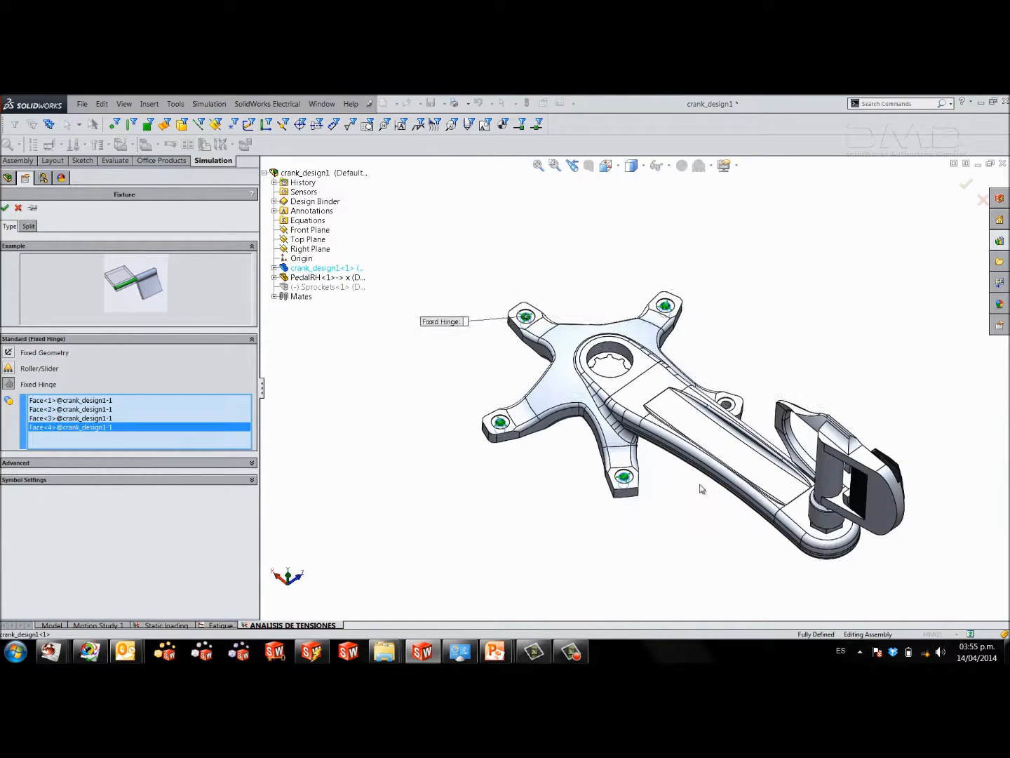
Add the fifth spider bolt hole's face to the Fixed Hinge and accept it, keeping the fixture definition open for another.
middle_click_drag(699, 488, 606, 474, "ctrl")
scroll(641, 402, "down", 2)
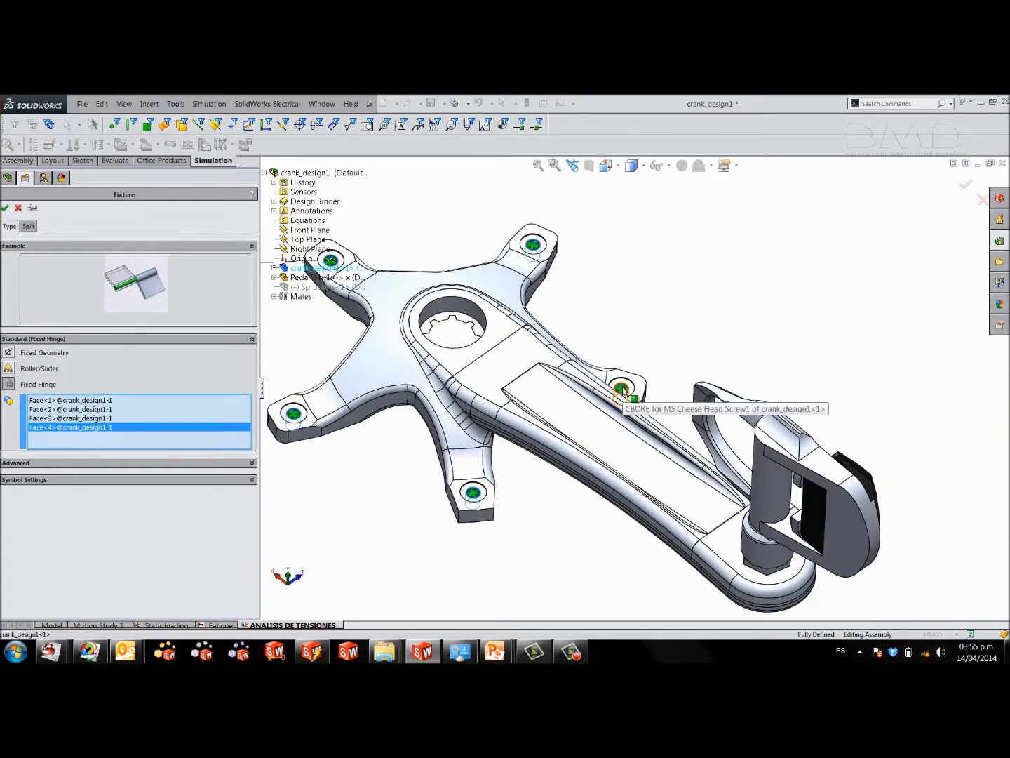
left_click(621, 388)
middle_click_drag(409, 451, 395, 406)
left_click(33, 210)
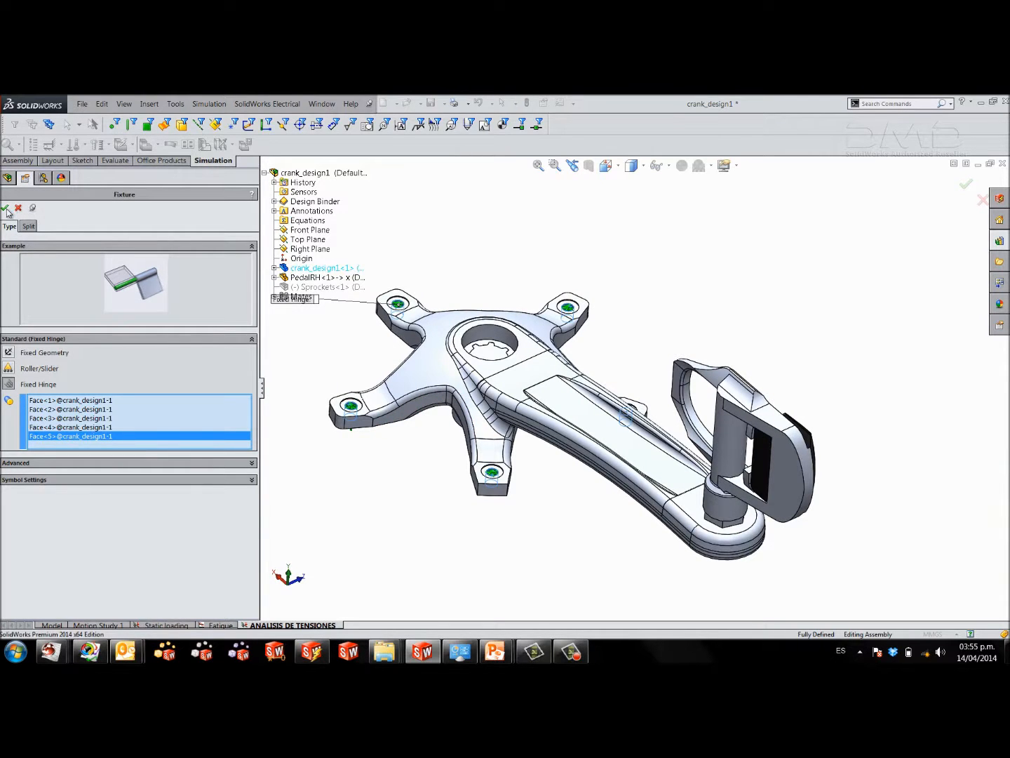
left_click(5, 209)
Apply a second Fixed Hinge to the outer cylindrical face of the spindle below the crank.
middle_click_drag(420, 498, 452, 401)
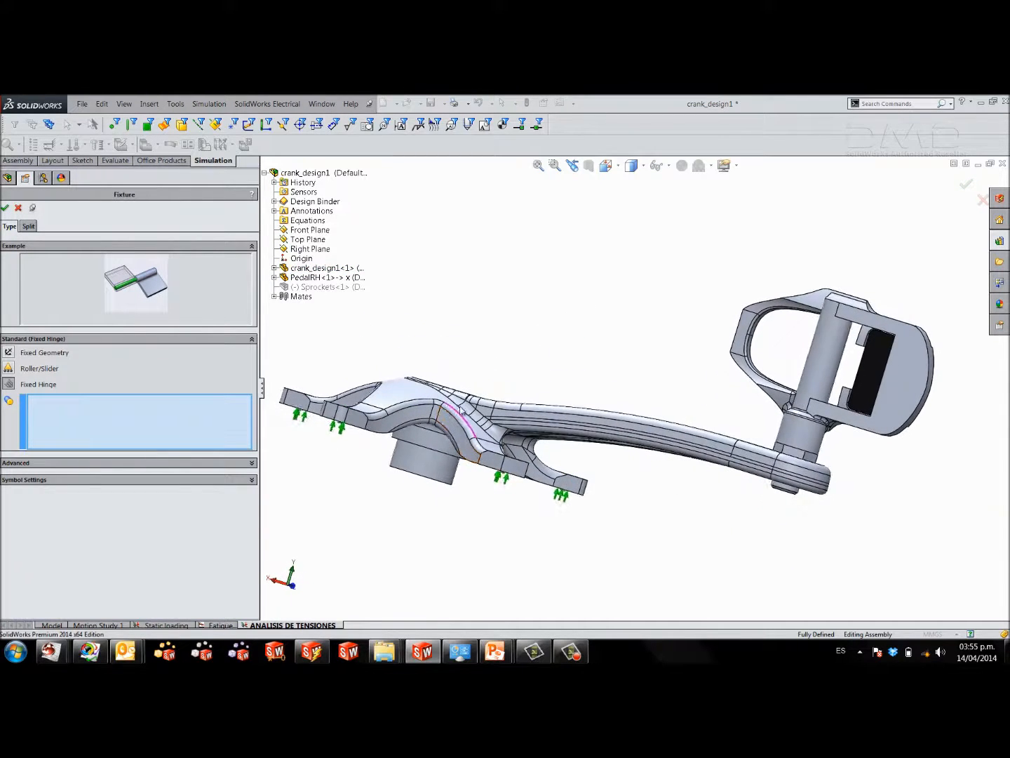
left_click(415, 459)
middle_click_drag(413, 452, 395, 515)
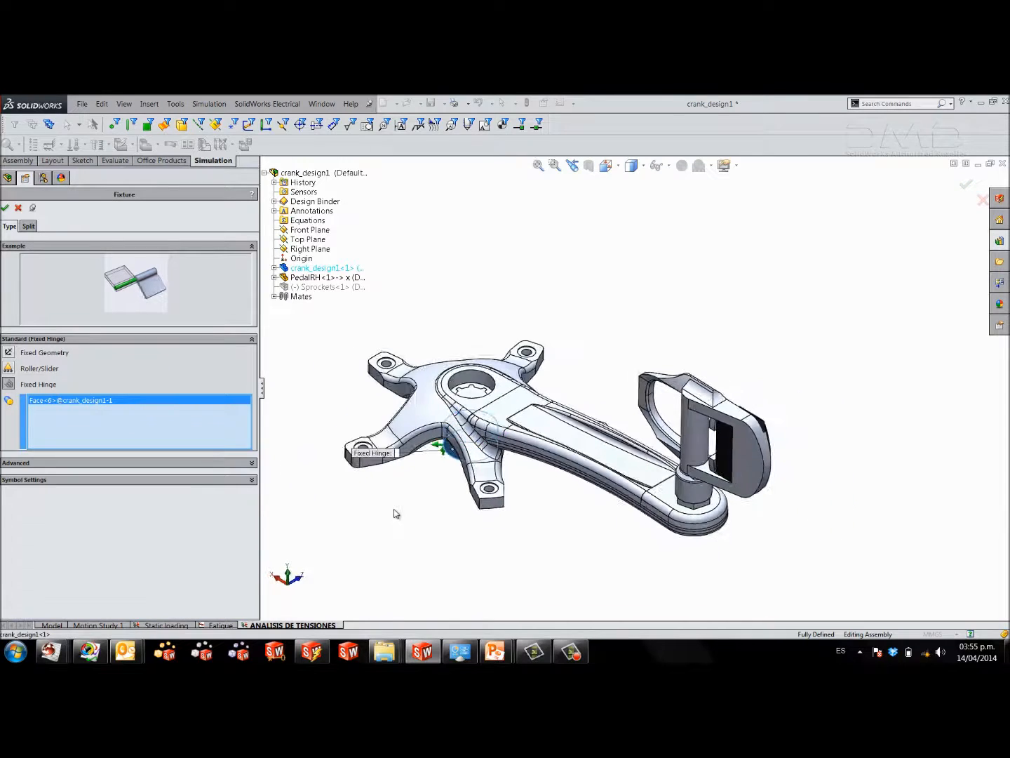
left_click(5, 209)
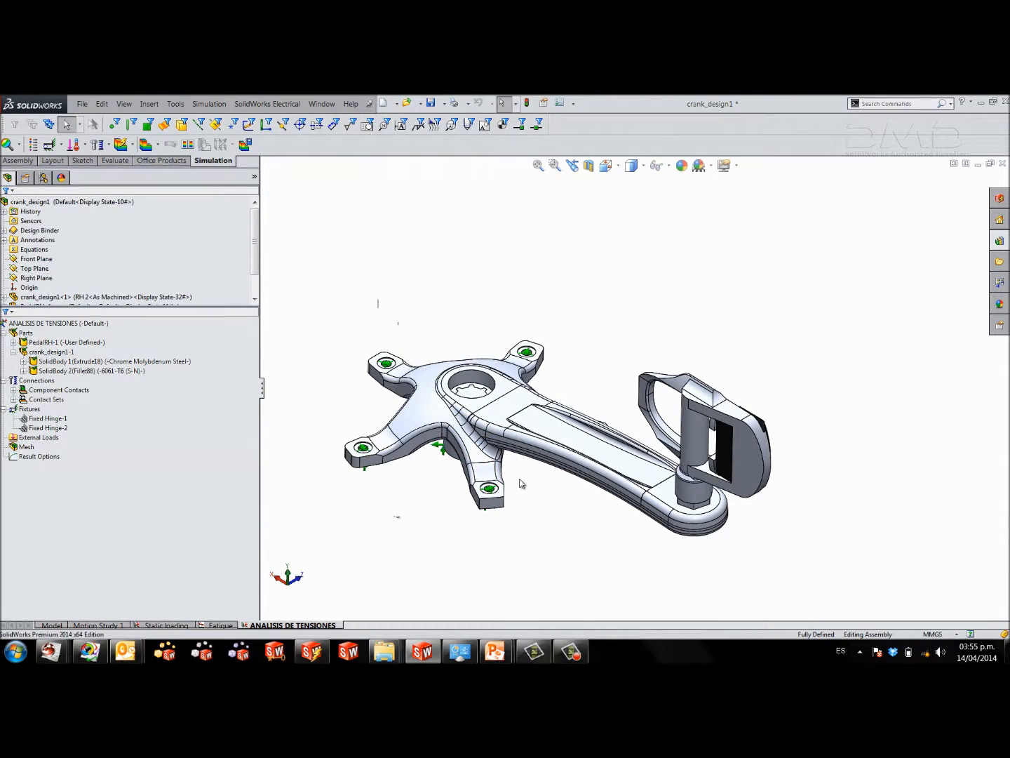
Examine the spindle's cylindrical face and the Fixed Hinge-2 fixture on the underside of the crank.
middle_click_drag(558, 518, 645, 244)
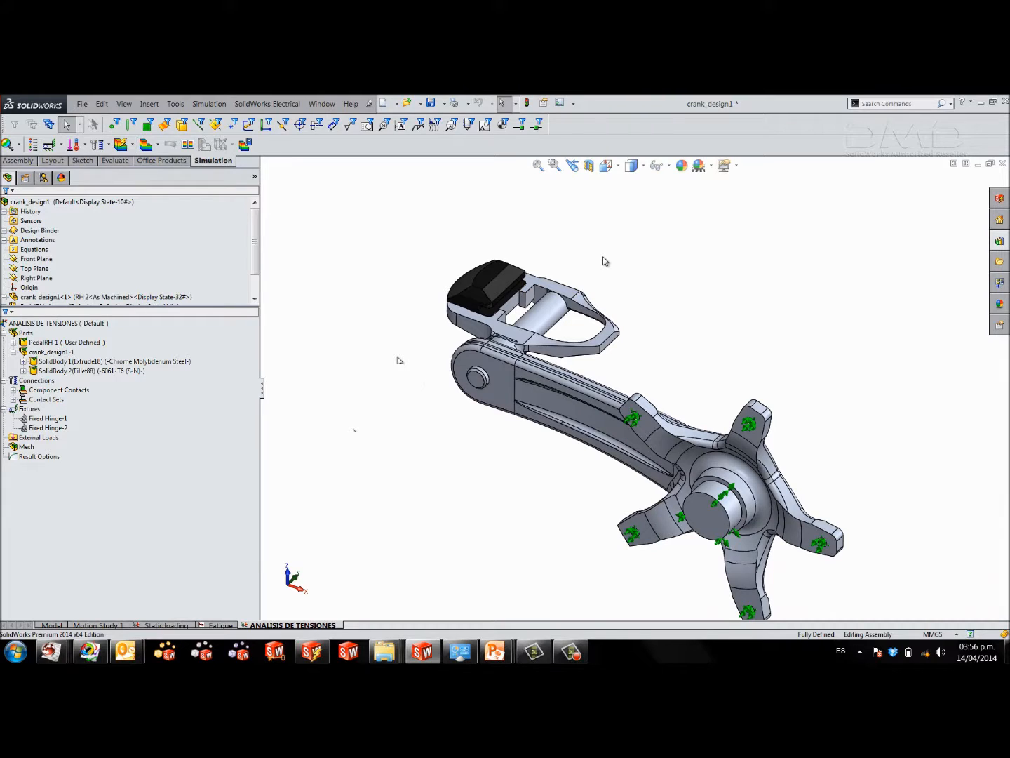
left_click(745, 537)
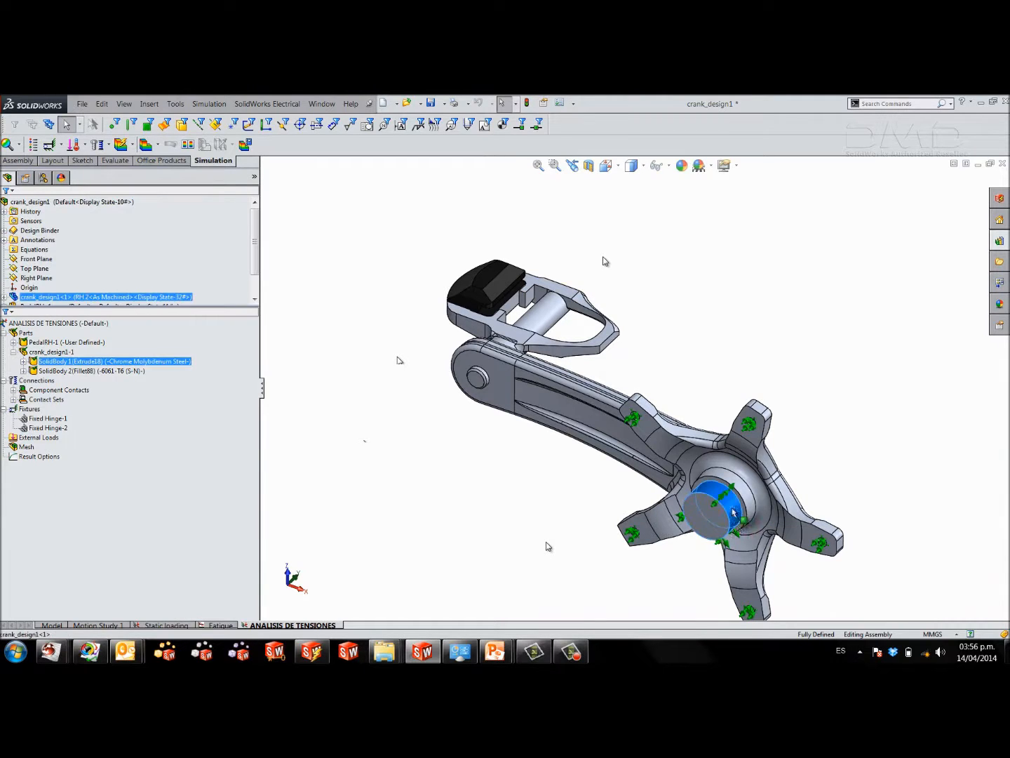
scroll(746, 540, "down", 3)
left_click(618, 476)
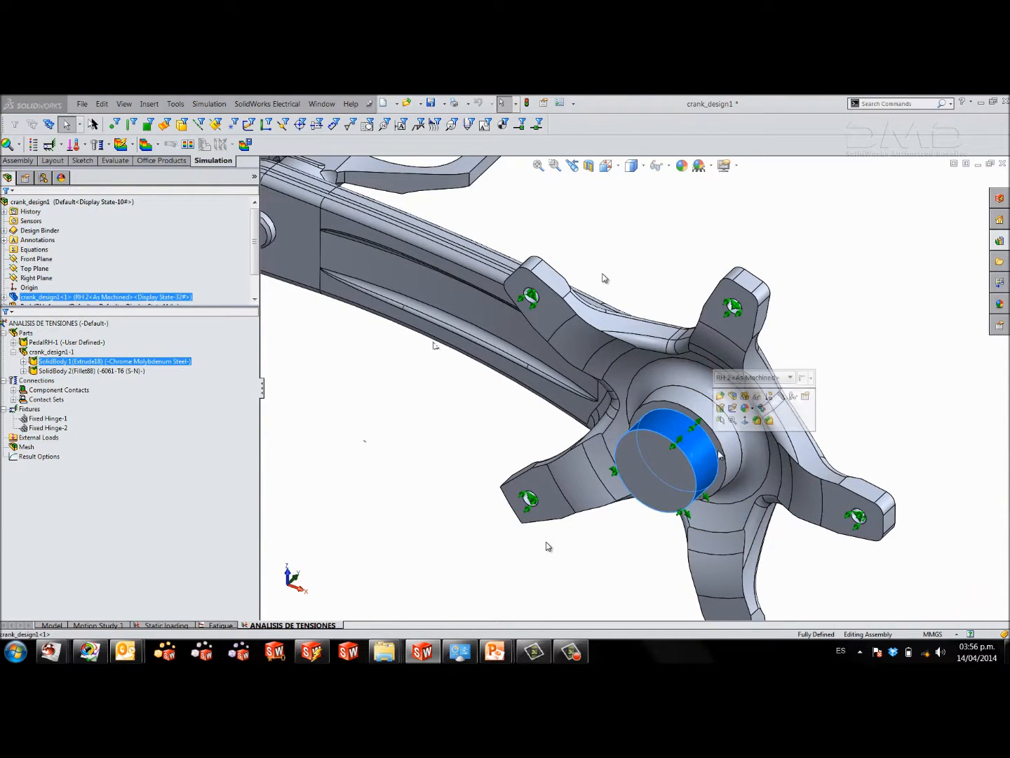
left_click(685, 420)
left_click(156, 441)
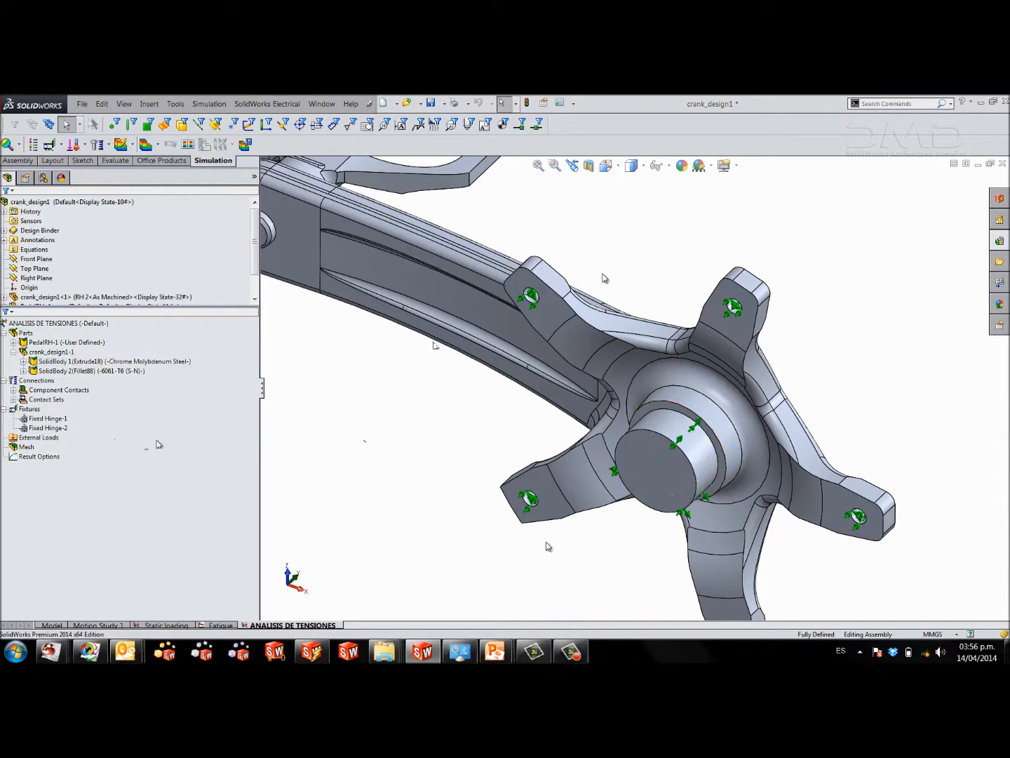
left_click(50, 428)
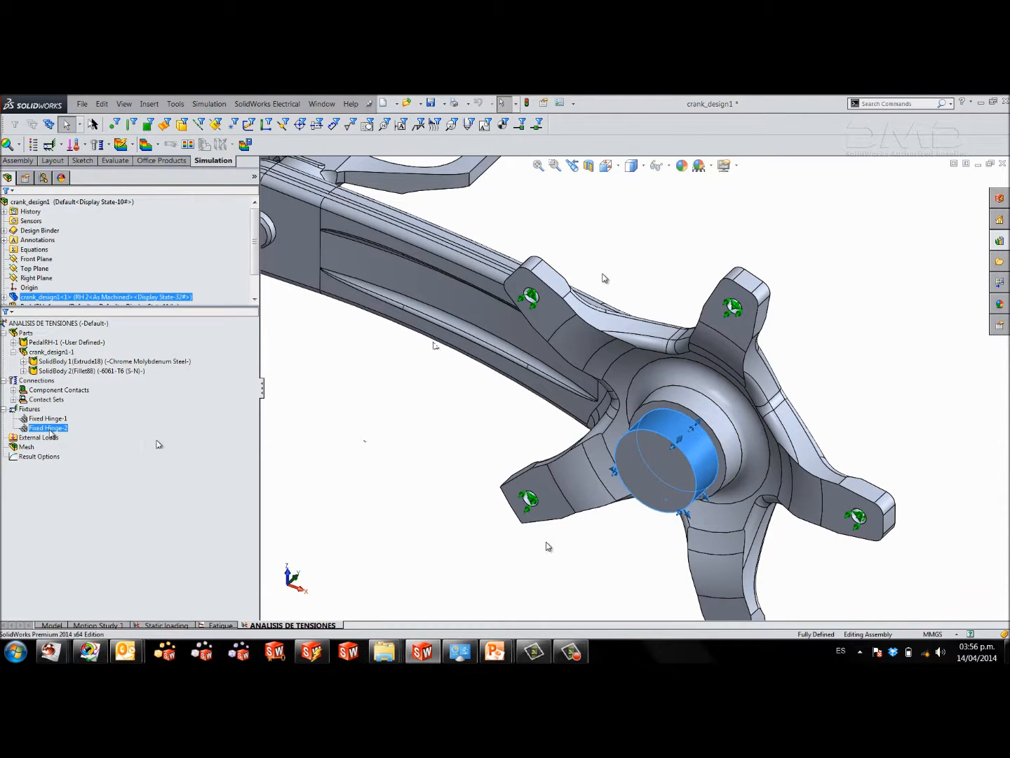
left_click(290, 431)
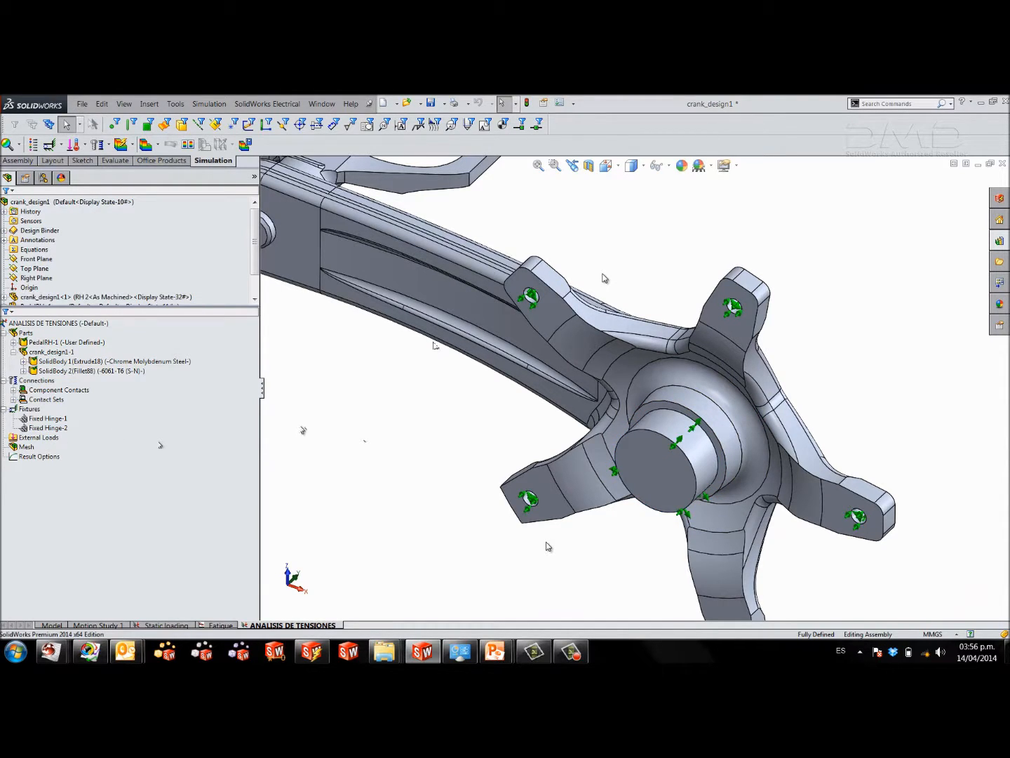
scroll(637, 397, "up", 4)
scroll(553, 251, "down", 1)
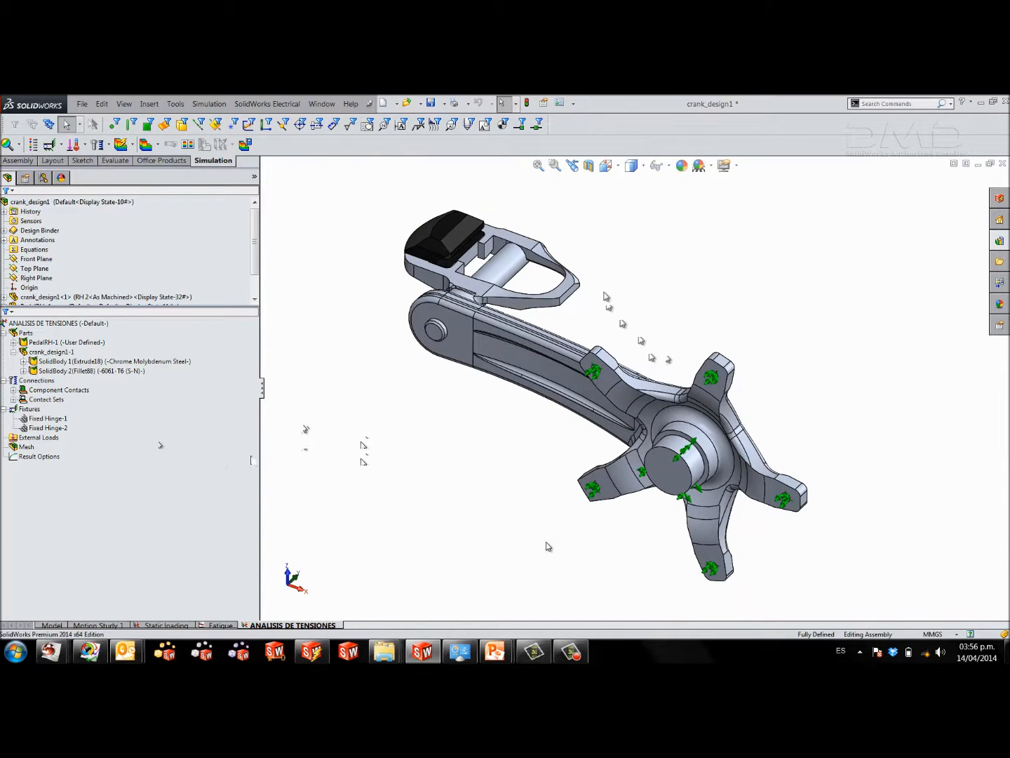
Start a normal Force load on the two flat side-rail faces of the pedal.
right_click(49, 438)
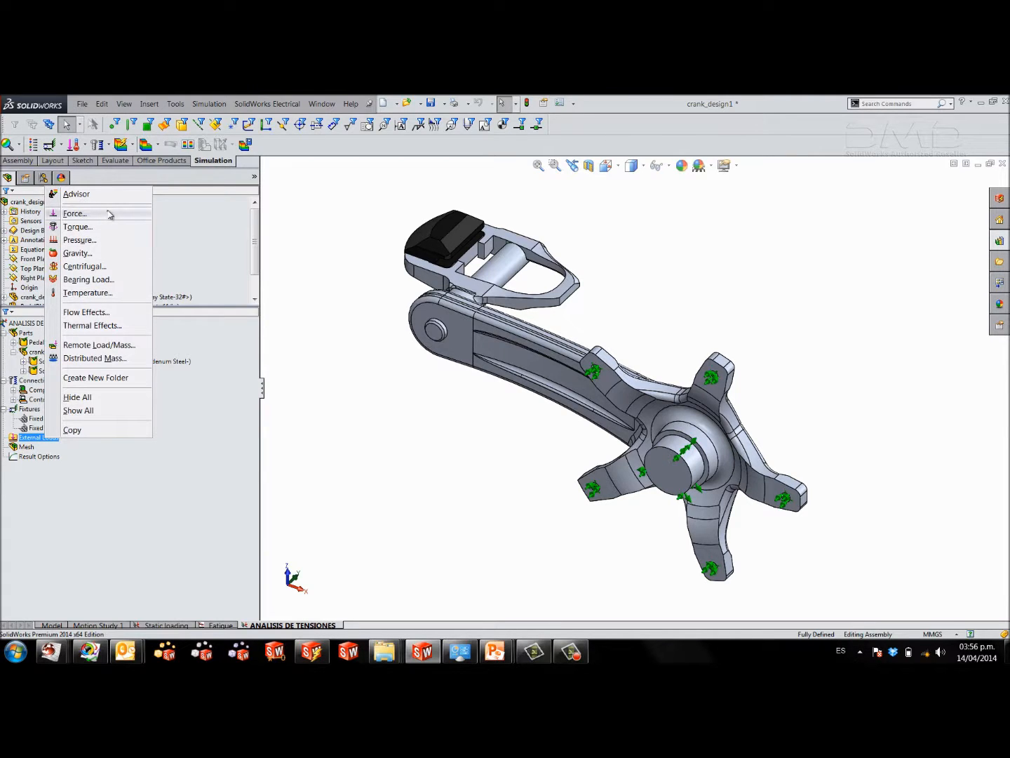
left_click(75, 214)
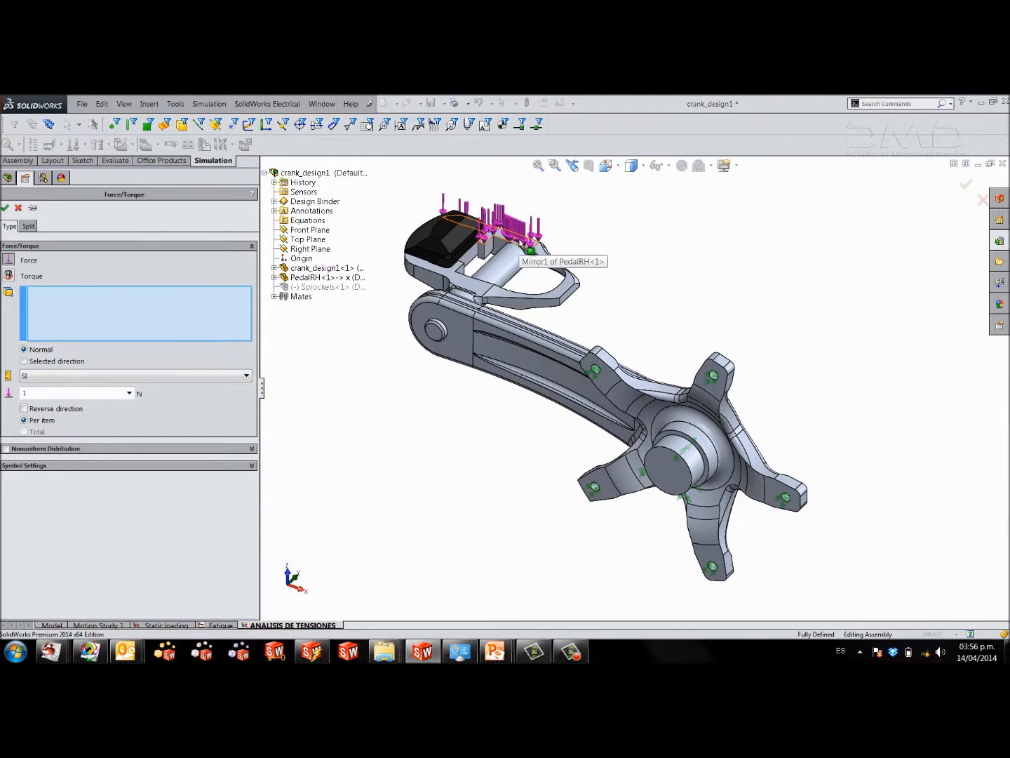
left_click(527, 247)
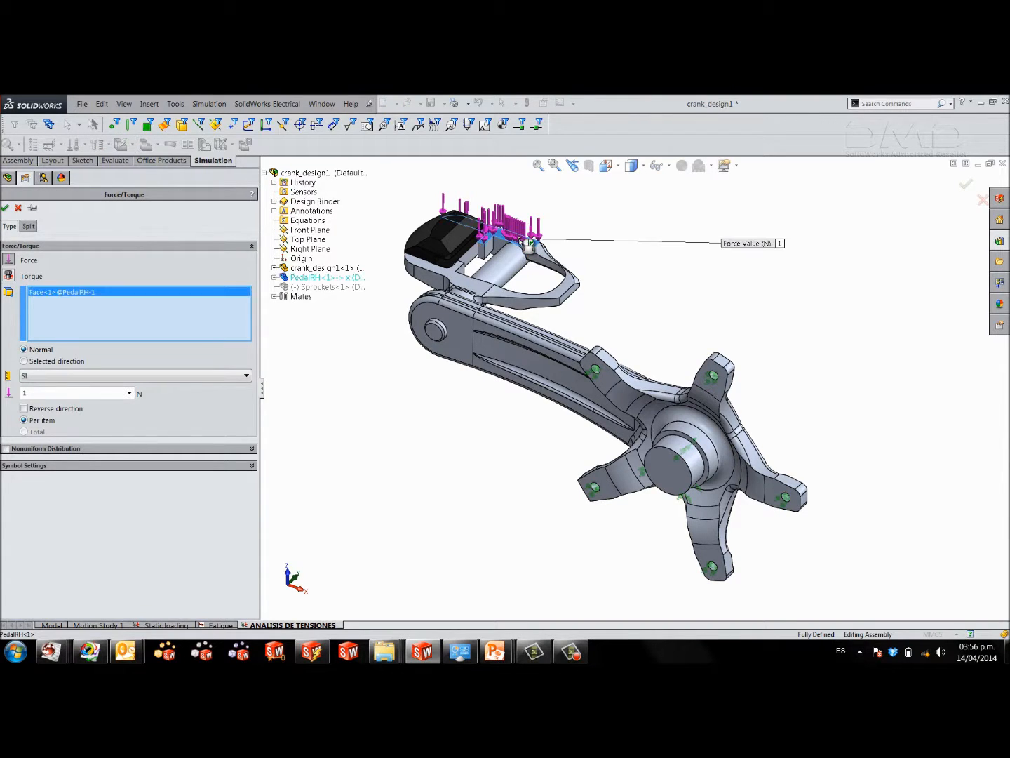
left_click(469, 284)
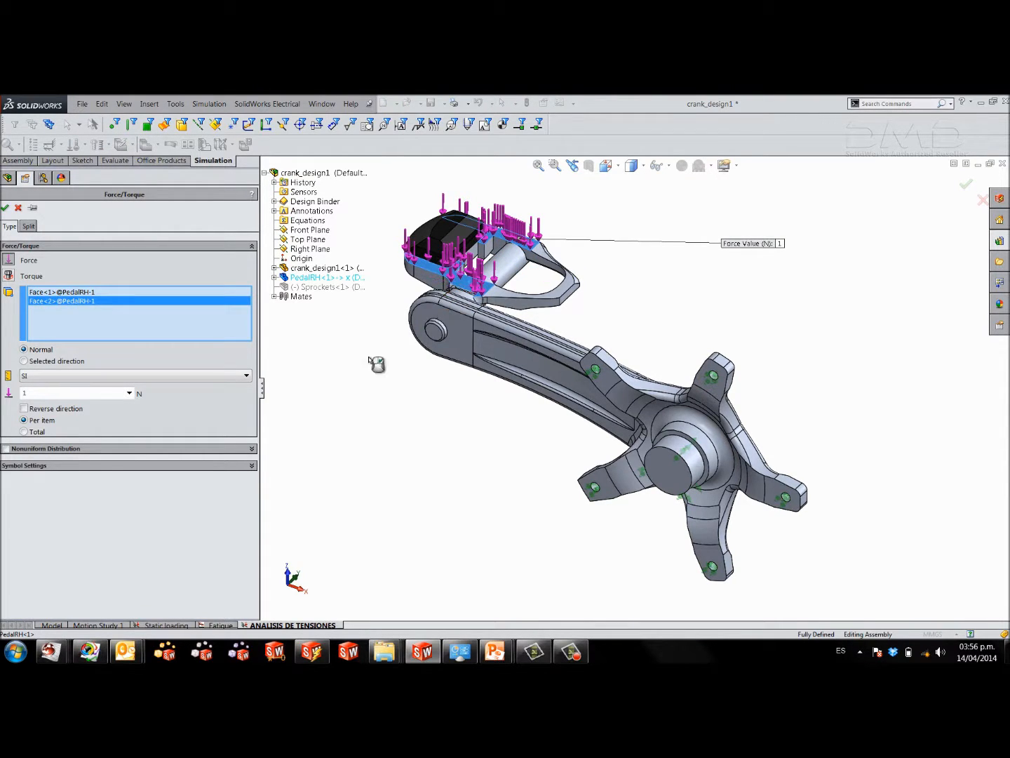
Set the force units to English (IPS), apply 300 lbf as a total over both pedal faces, and accept the load.
left_click(186, 380)
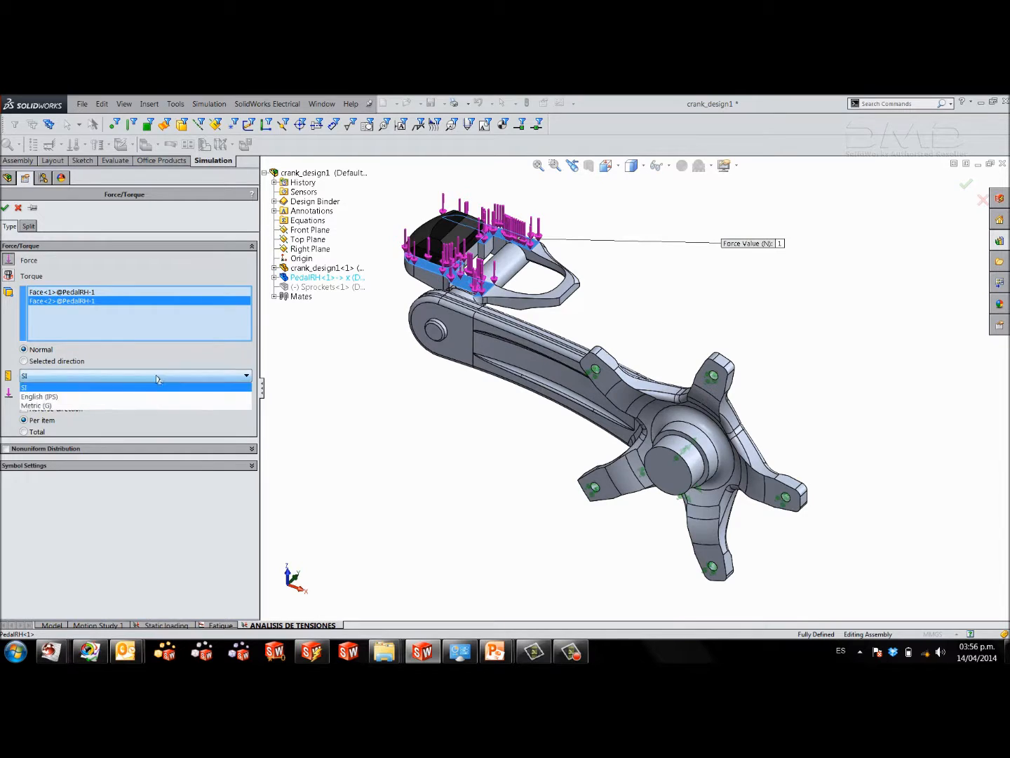
left_click(42, 407)
left_click(53, 377)
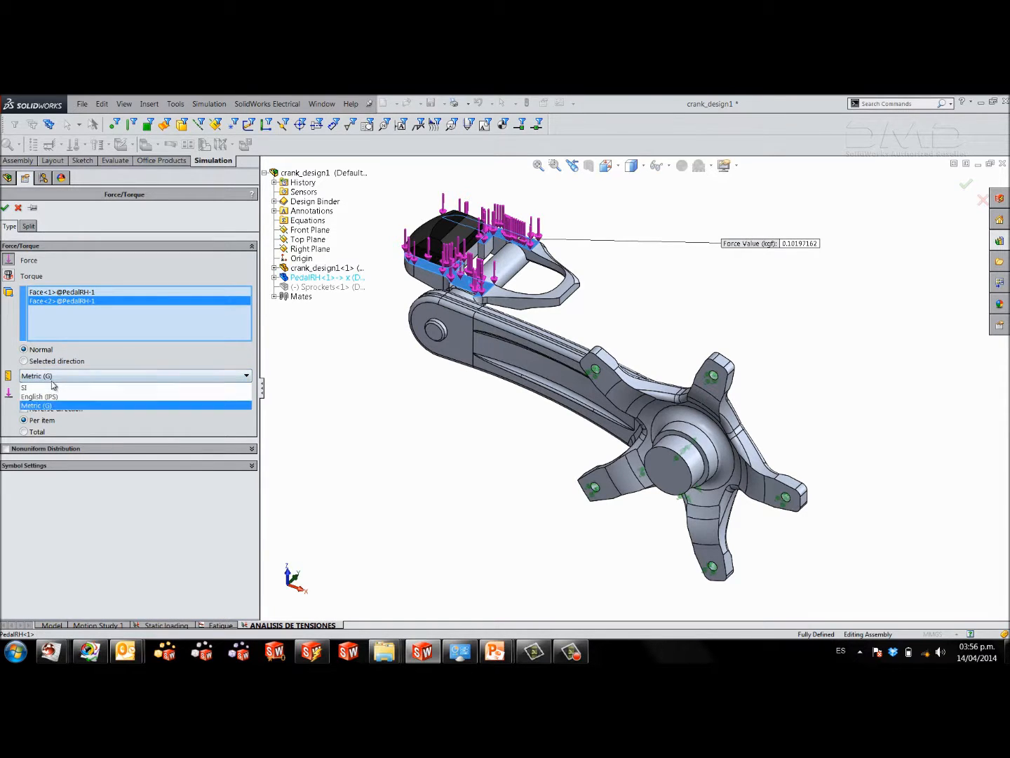
left_click(47, 396)
double_click(86, 392)
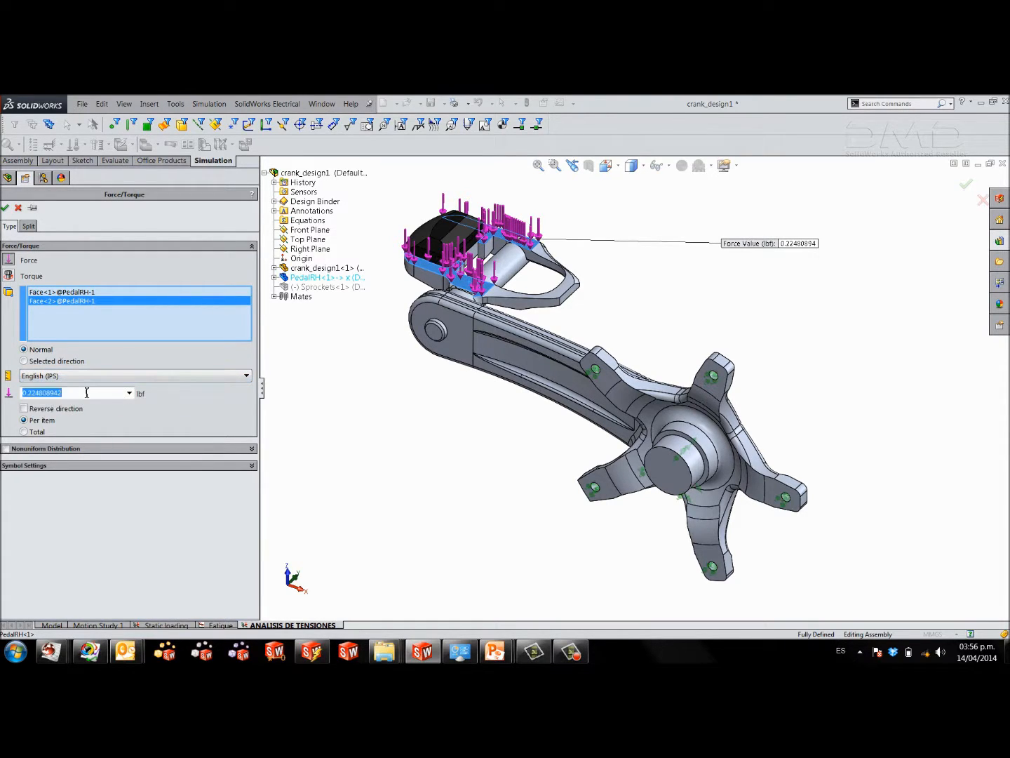
type("300")
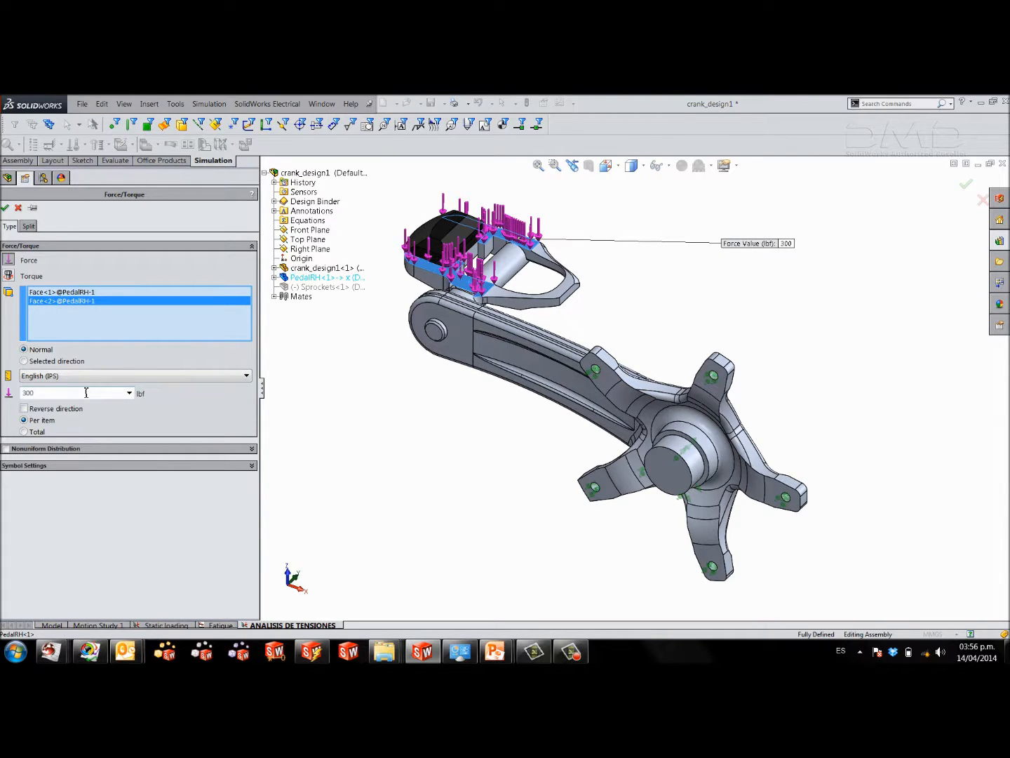
left_click(23, 432)
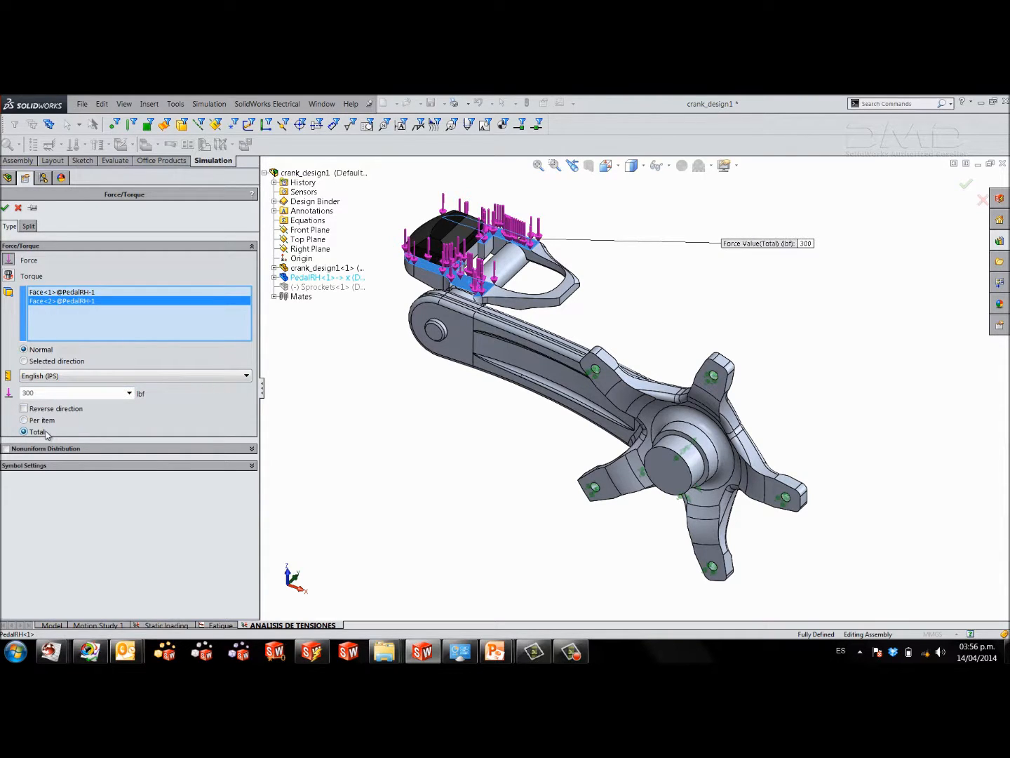
left_click(6, 210)
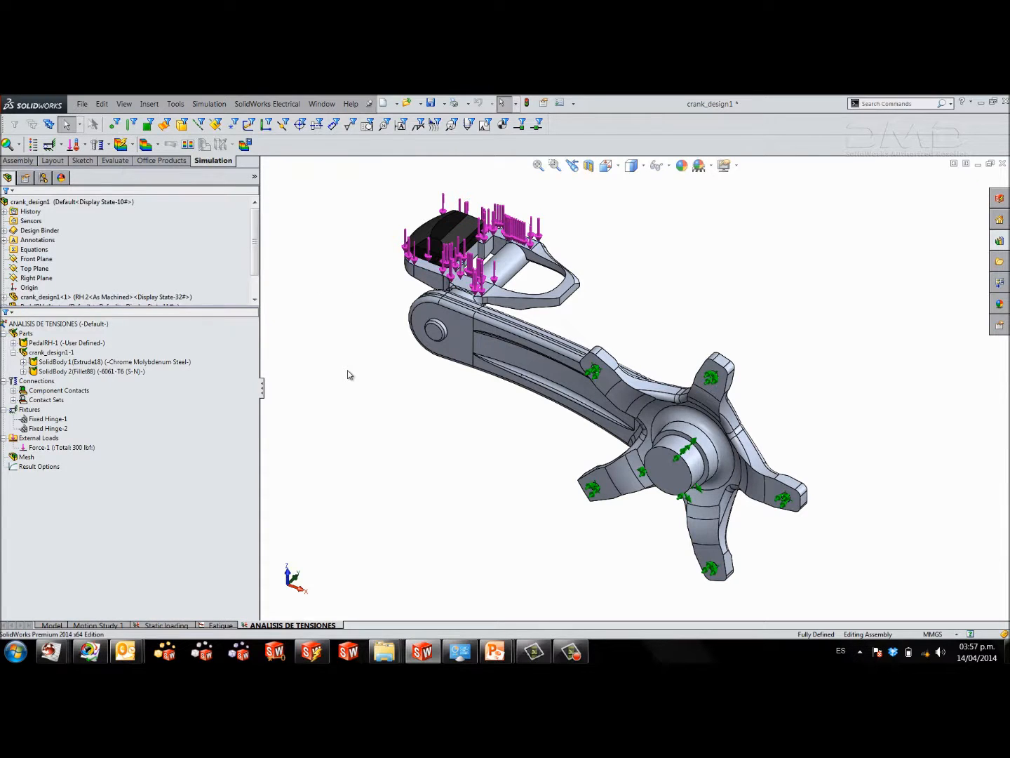
Start a mesh control and select the two long curved side faces of the crank arm's pocket.
middle_click_drag(545, 398, 560, 393, "ctrl")
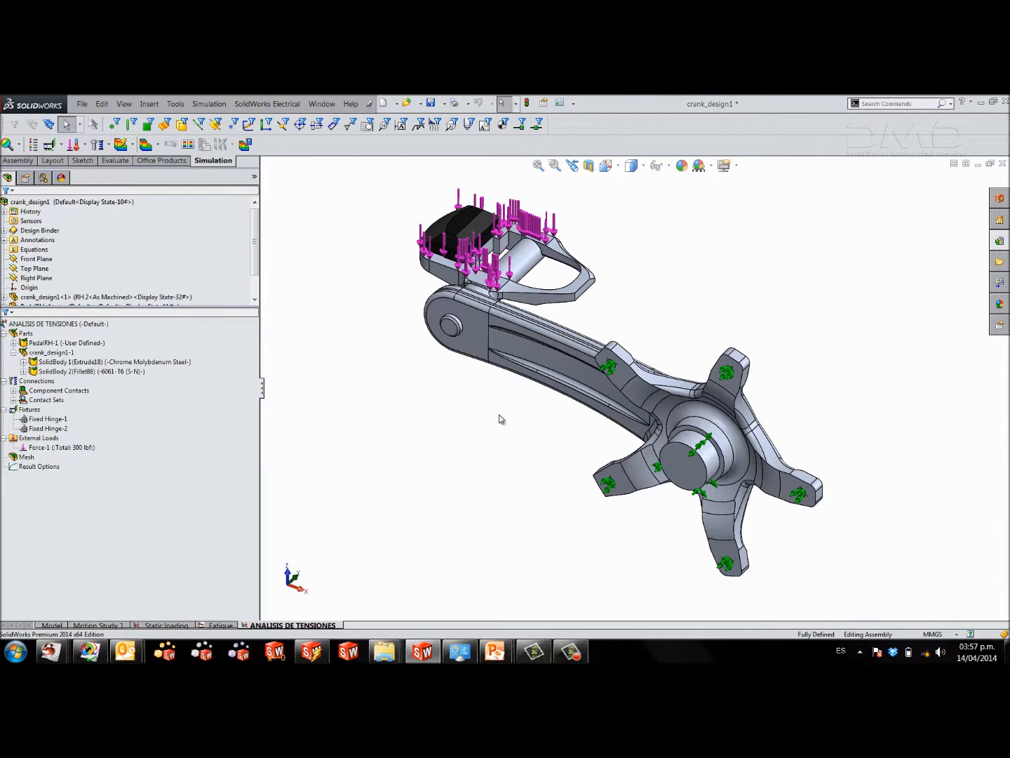
right_click(27, 458)
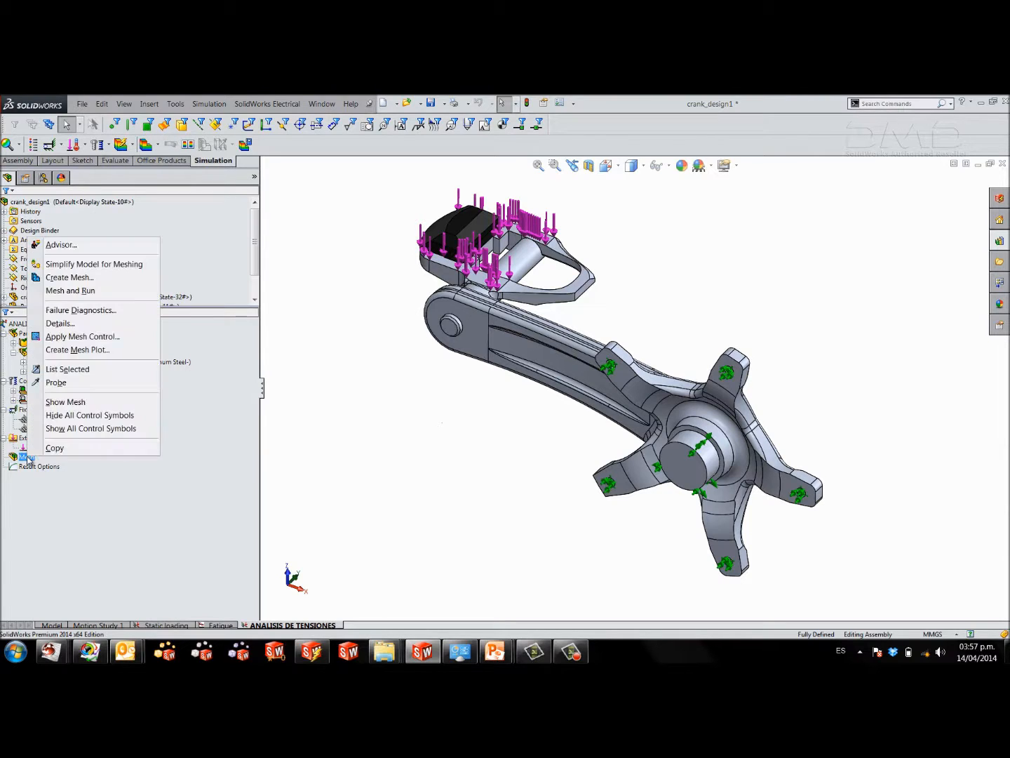
left_click(99, 337)
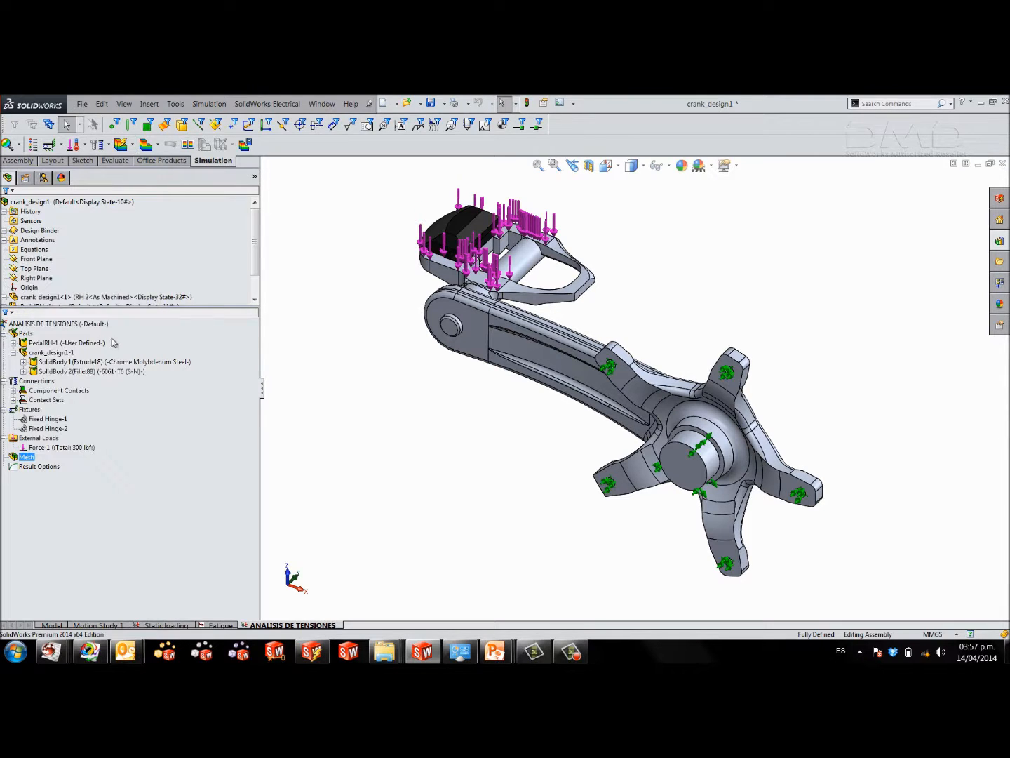
middle_click_drag(577, 414, 574, 616)
scroll(588, 334, "down", 5)
left_click(594, 279)
middle_click_drag(587, 288, 550, 392)
left_click(555, 379)
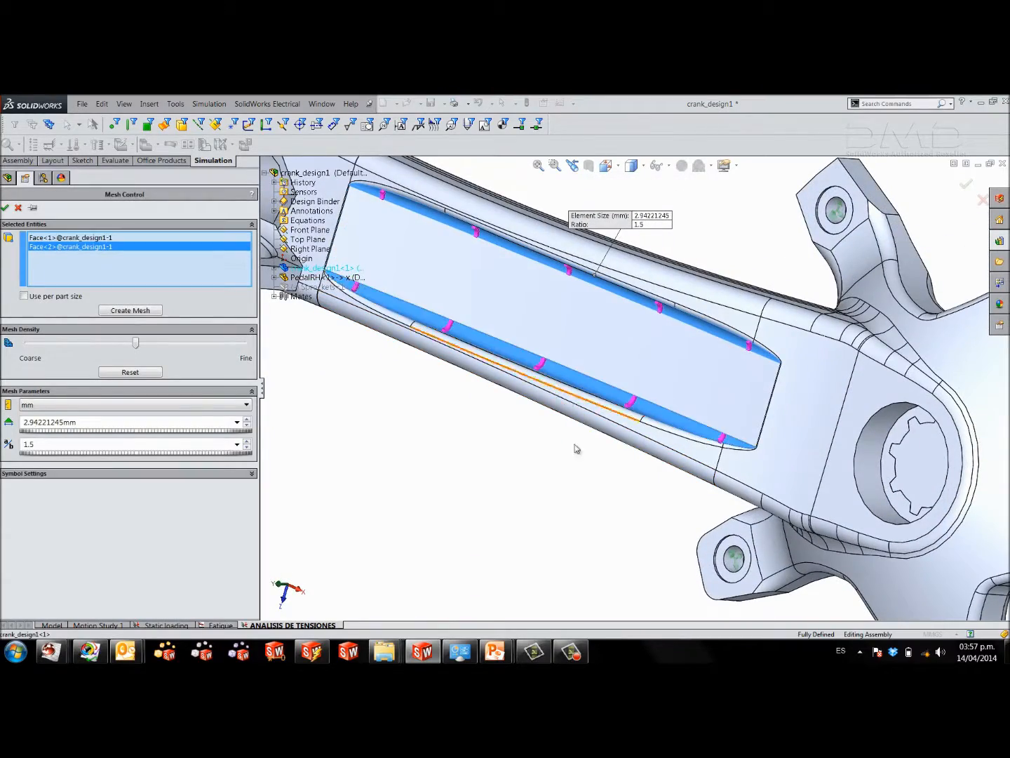
Add the four fillet faces where the crank arm meets the spider, two on each side, to the mesh control.
scroll(568, 425, "up", 5)
middle_click_drag(575, 442, 667, 211)
scroll(647, 431, "down", 5)
left_click(647, 431)
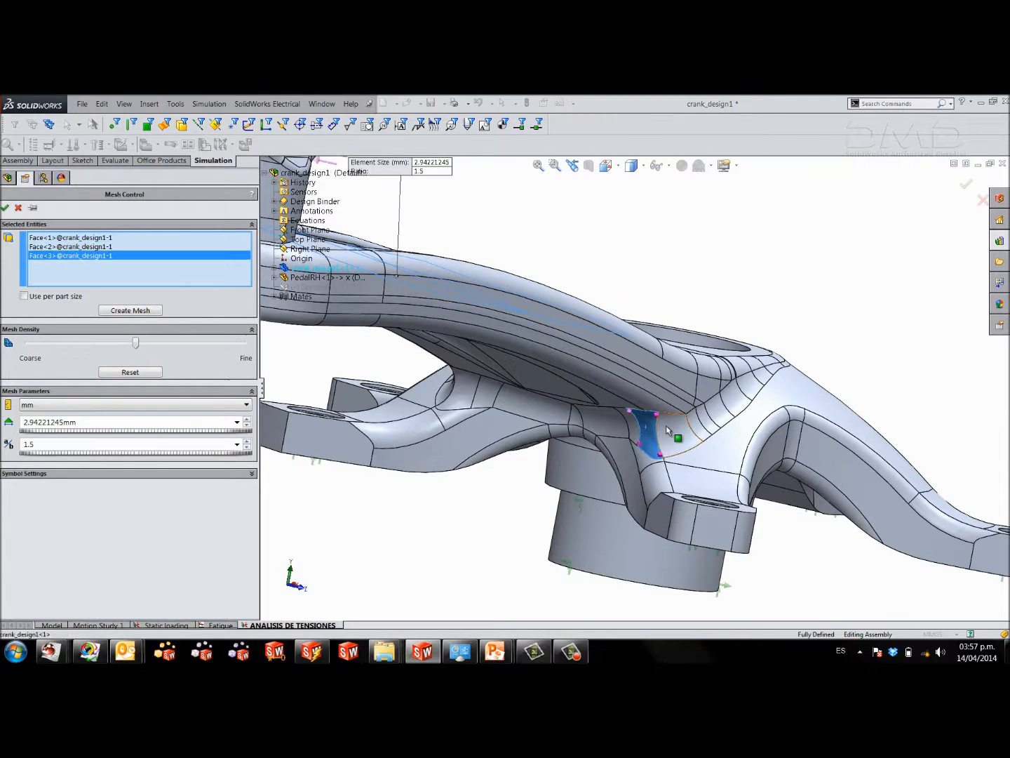
left_click(667, 426)
middle_click_drag(667, 426, 505, 404)
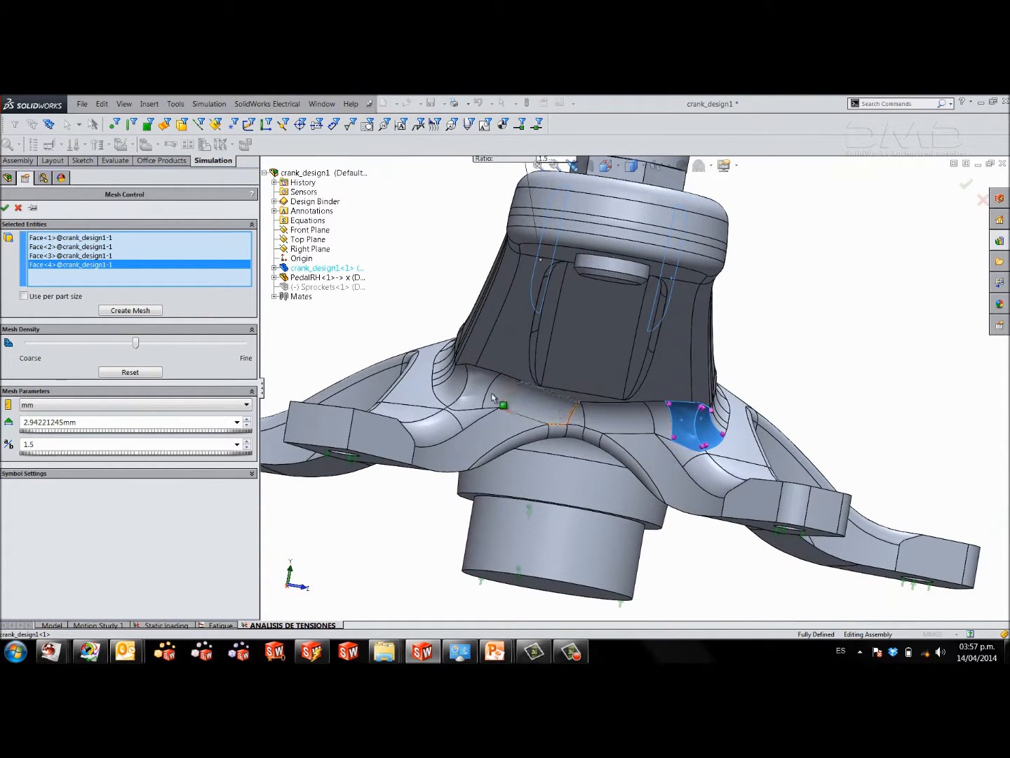
left_click(479, 395)
left_click(453, 390)
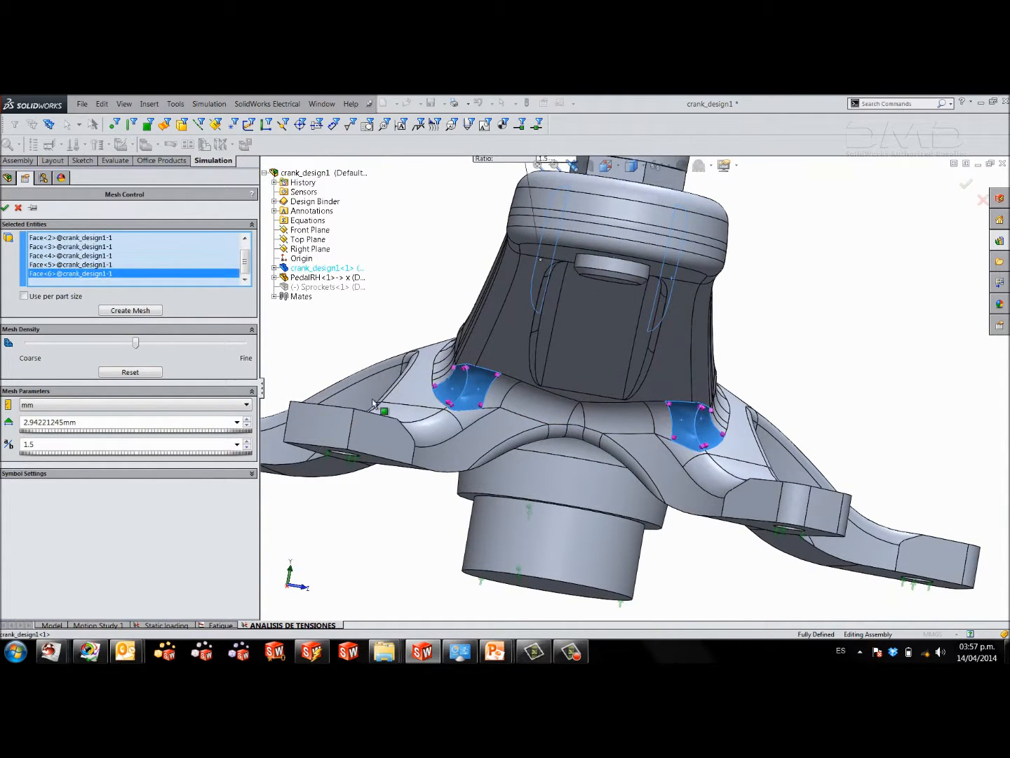
Set the mesh control's units to inches and its element size to 0.035 in.
left_click(76, 406)
left_click(50, 444)
double_click(75, 421)
type("0.035")
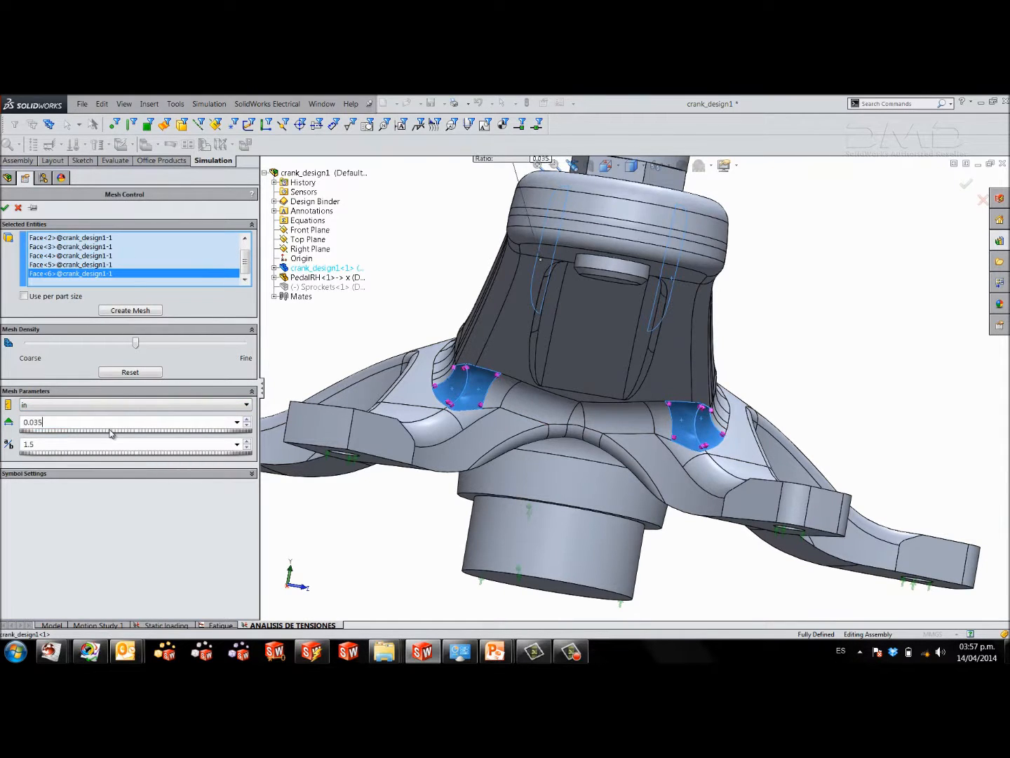
Set the mesh control's ratio to 1.3, turn off its symbol preview and accept the control.
key("Tab")
left_click_drag(82, 443, 21, 450)
type("1.3")
scroll(586, 353, "up", 1)
middle_click_drag(587, 351, 541, 383)
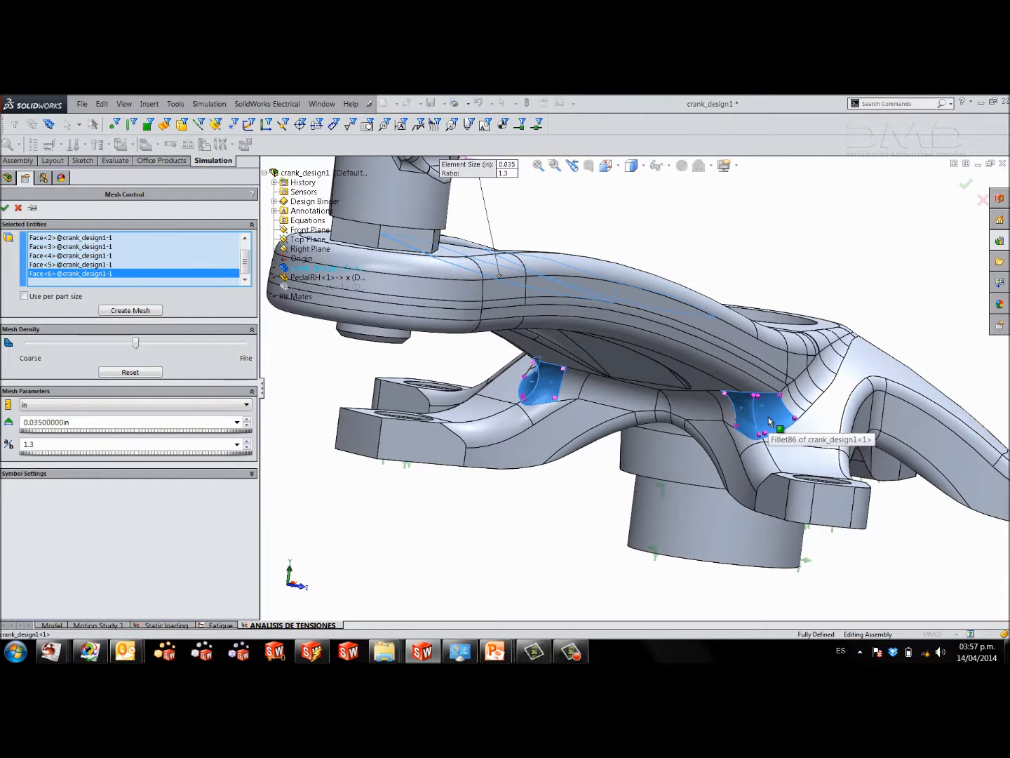
middle_click_drag(730, 414, 631, 459)
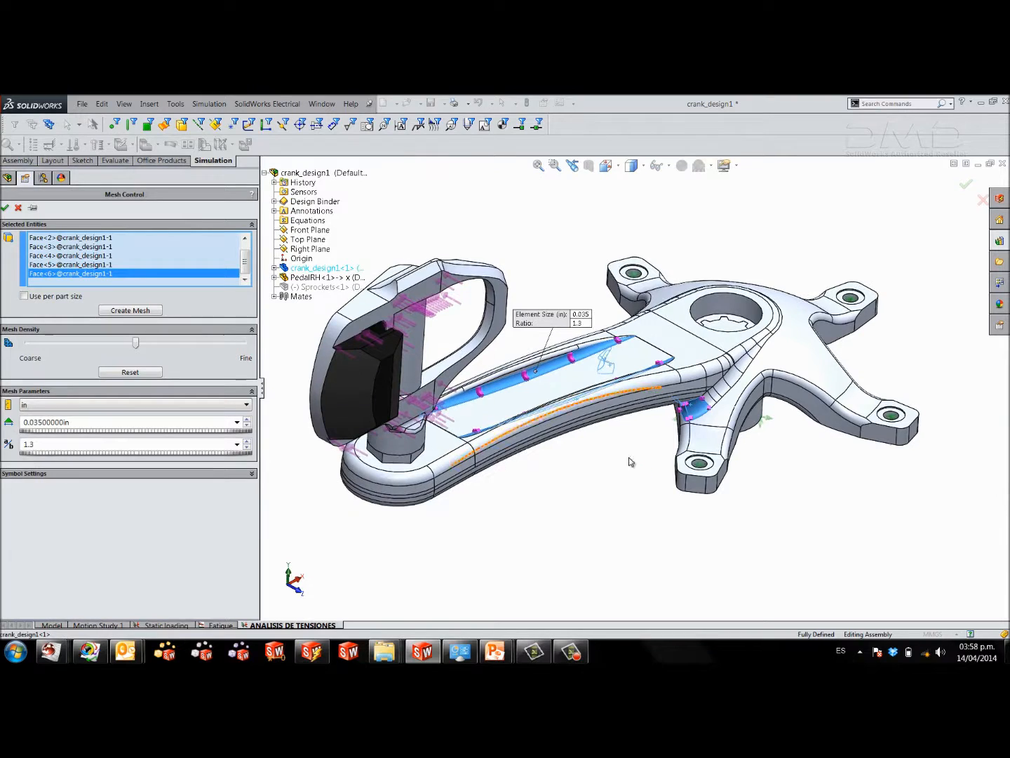
left_click(51, 473)
left_click(24, 526)
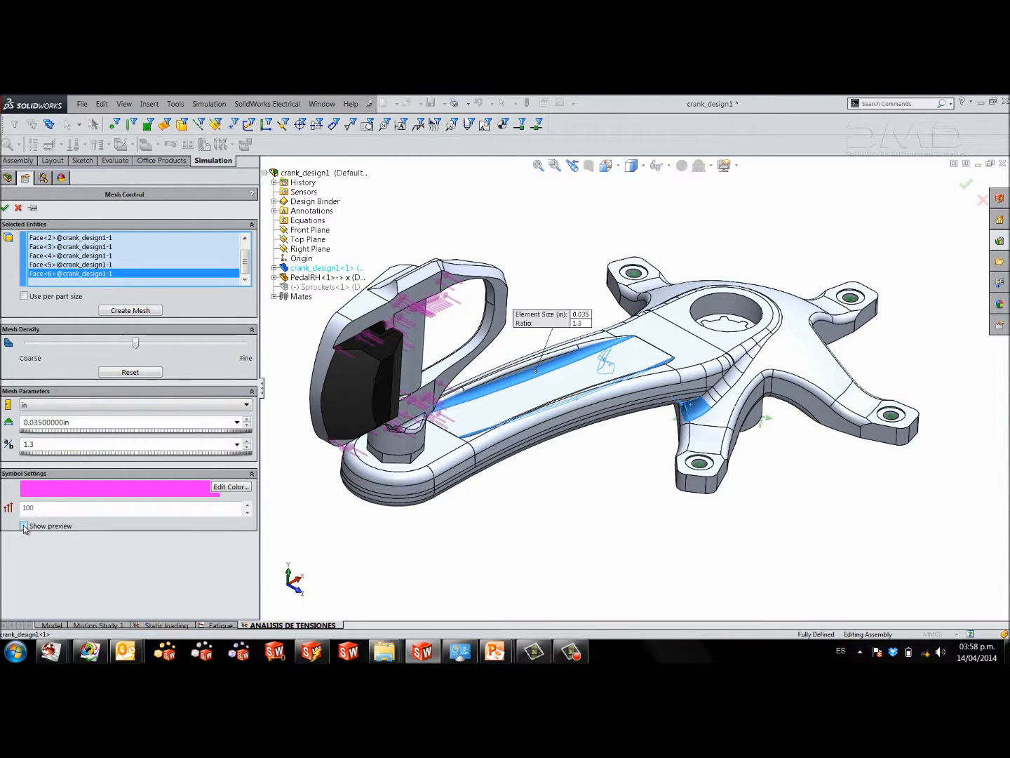
left_click(5, 208)
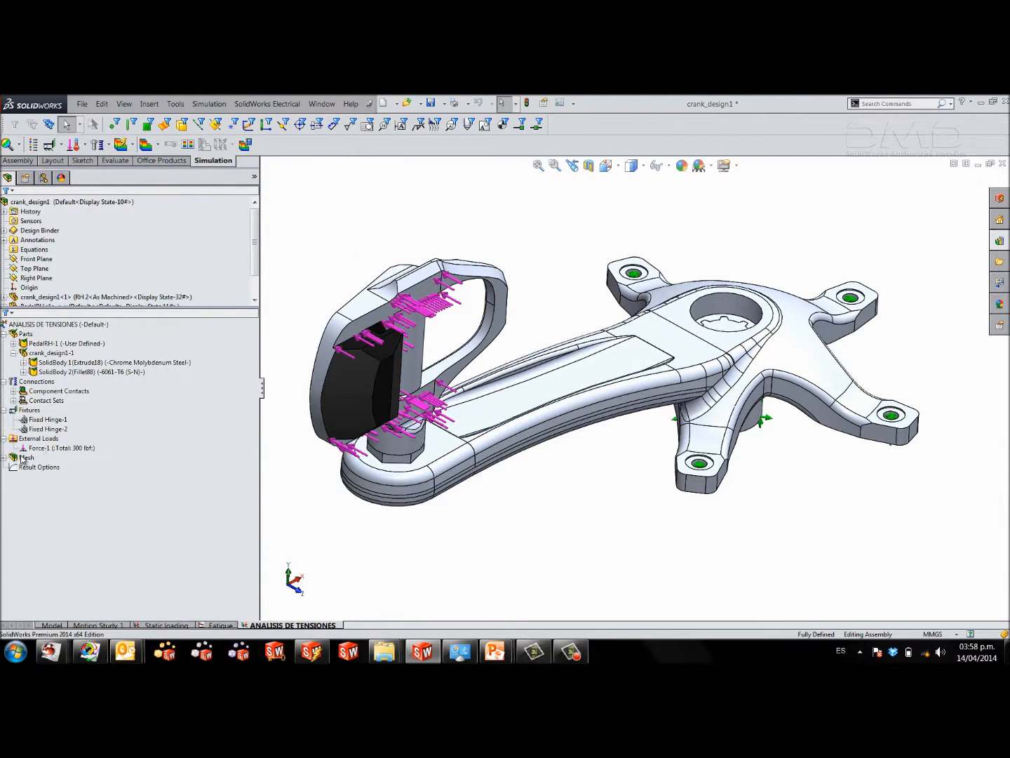
Add a mesh control to the whole pedal using per part size, with the mesh density at its coarsest.
right_click(22, 459)
left_click(118, 339)
left_click(56, 297)
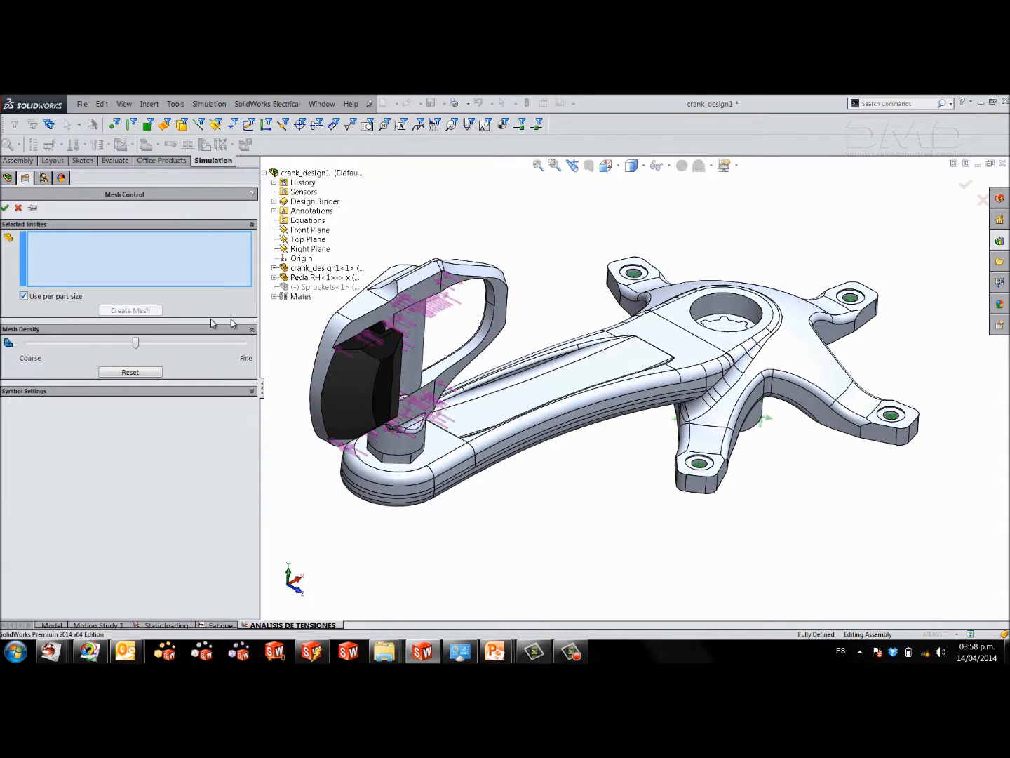
left_click(361, 318)
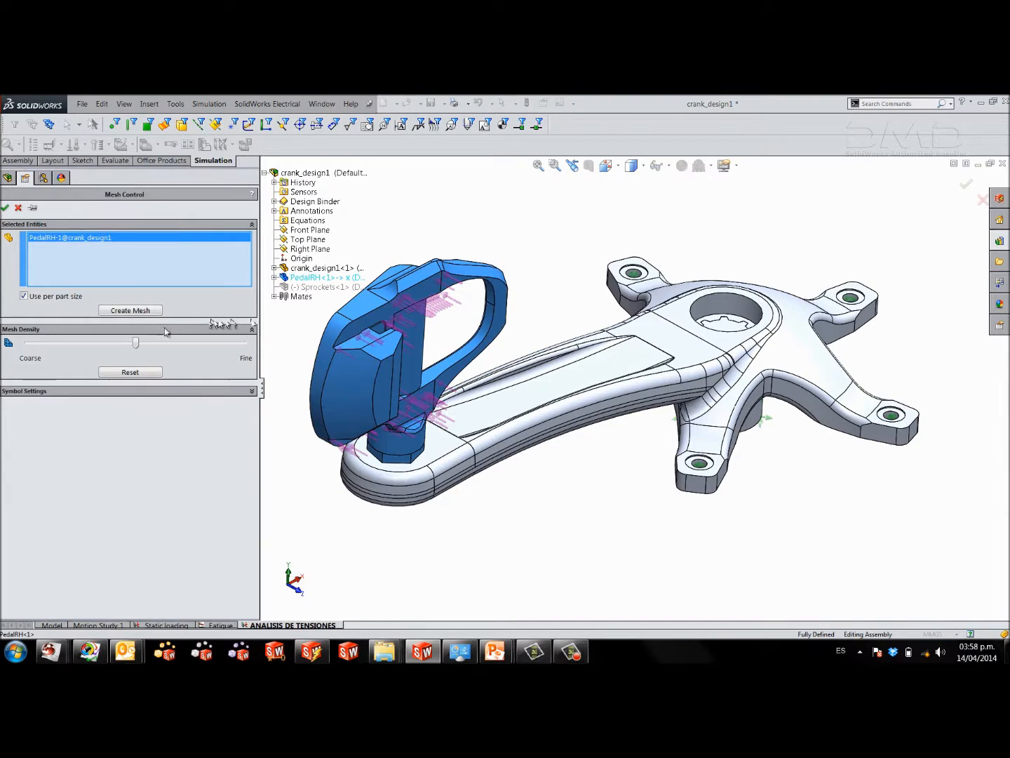
left_click_drag(134, 343, 12, 348)
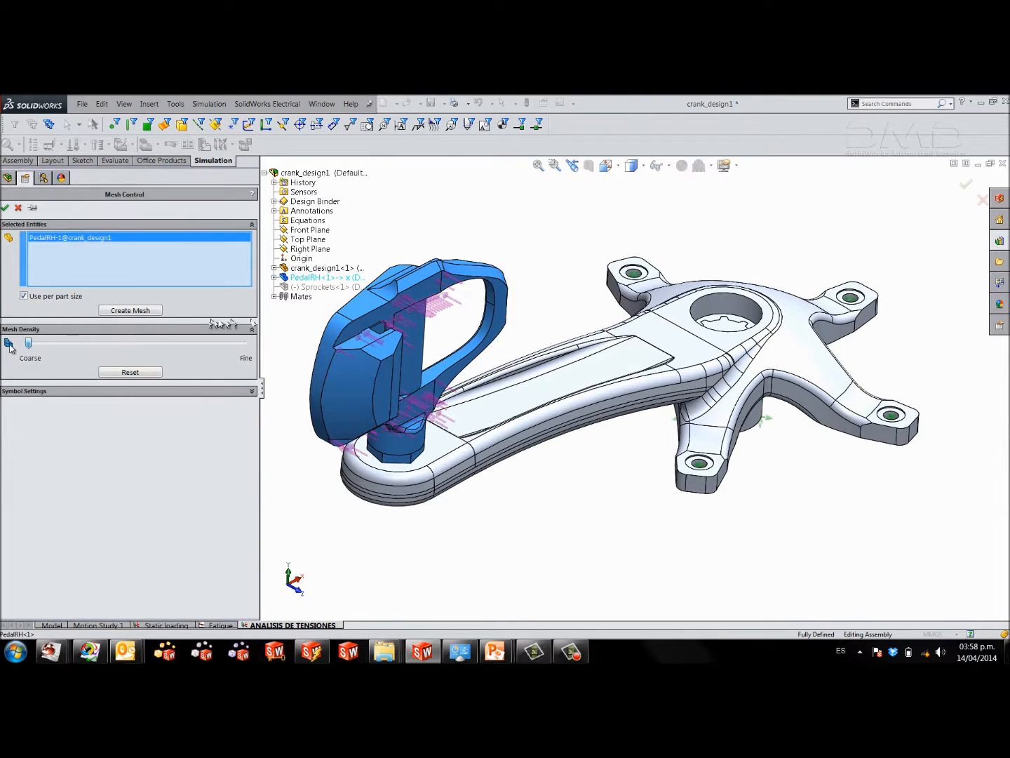
left_click(5, 208)
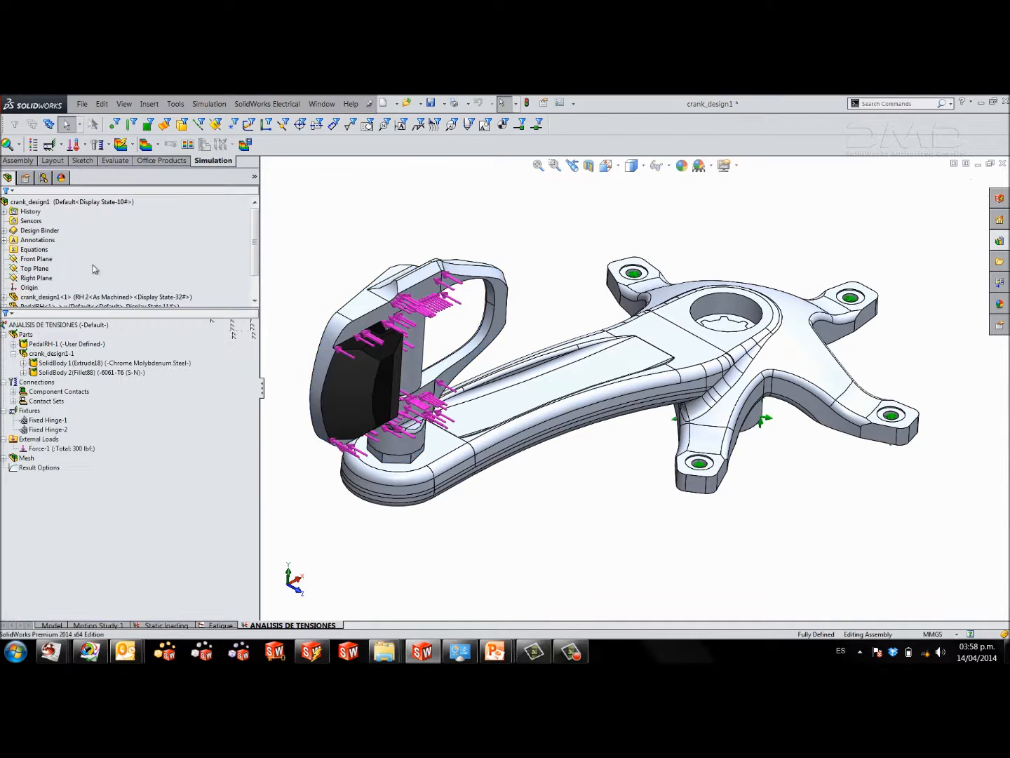
Mesh the assembly with a standard mesh in inches, using a 0.21 in global element size, and solve the study.
middle_click_drag(622, 442, 526, 215)
right_click(27, 458)
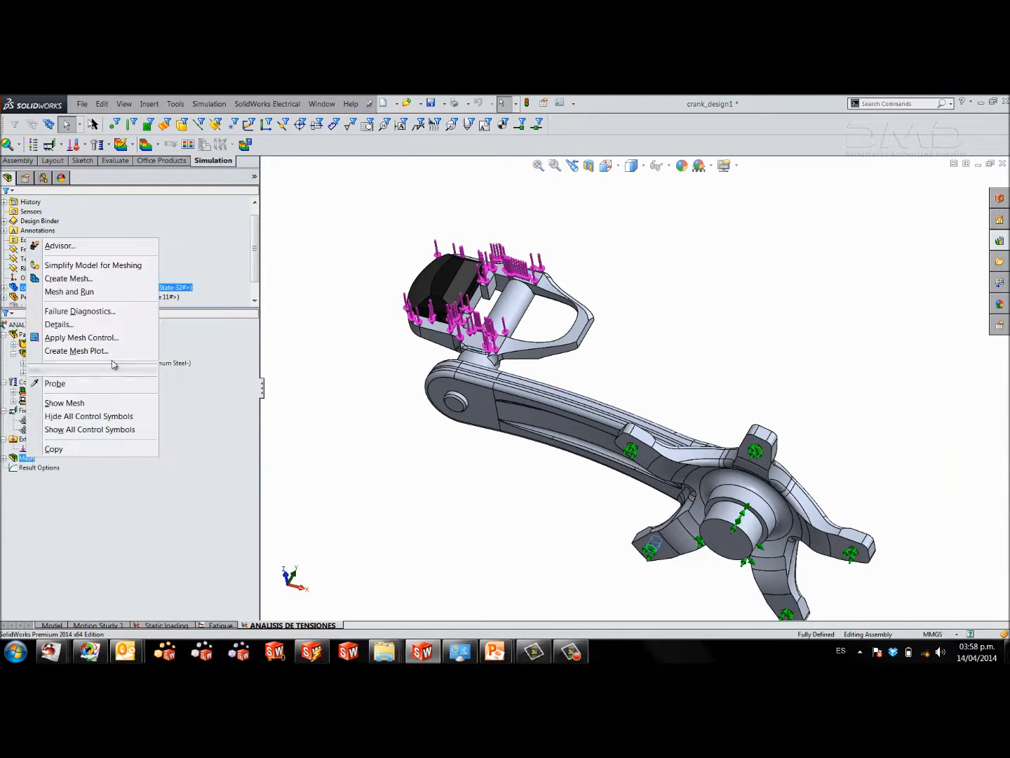
left_click(116, 285)
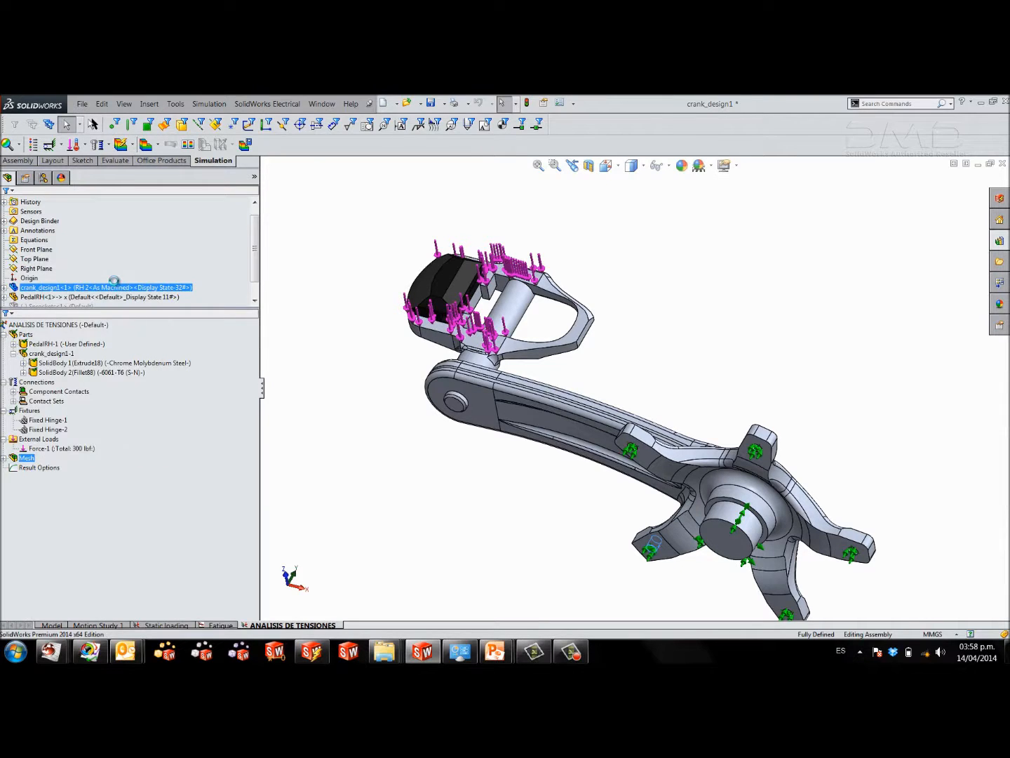
left_click(85, 286)
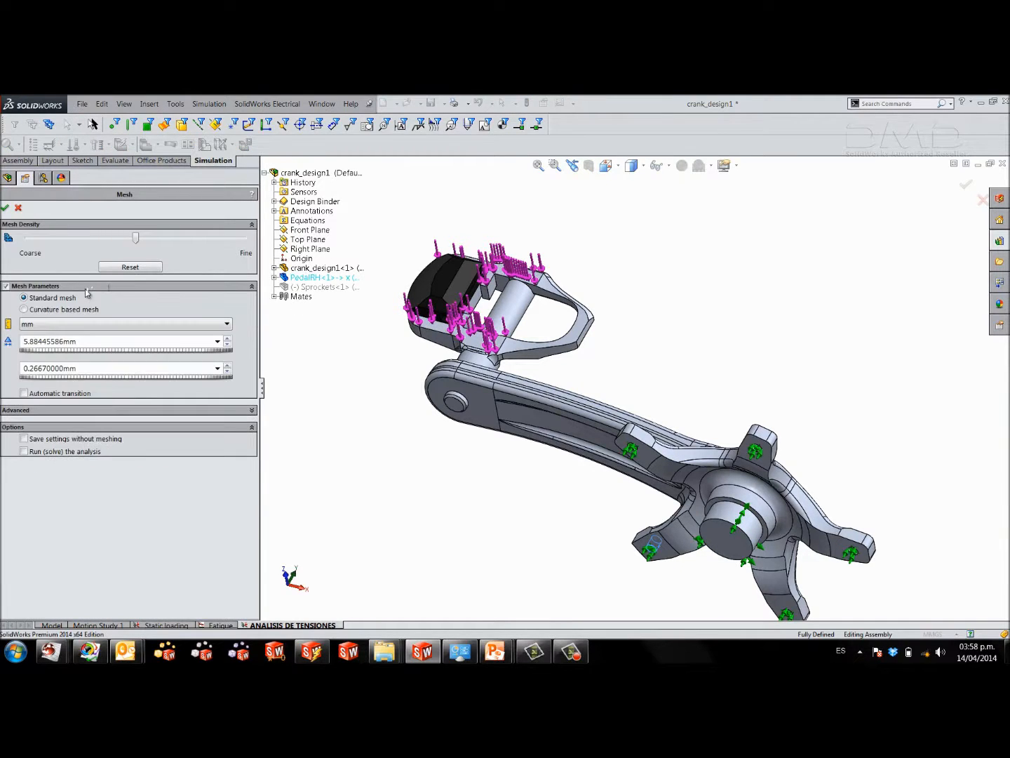
left_click(60, 324)
left_click(60, 351)
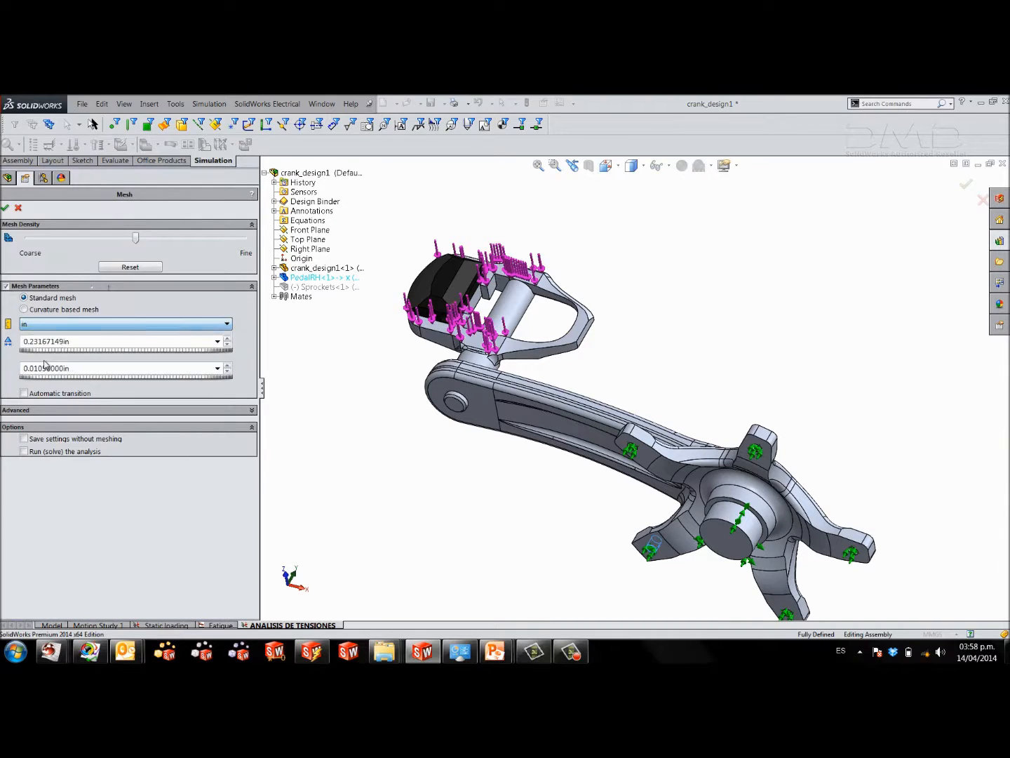
double_click(89, 342)
type("0.21")
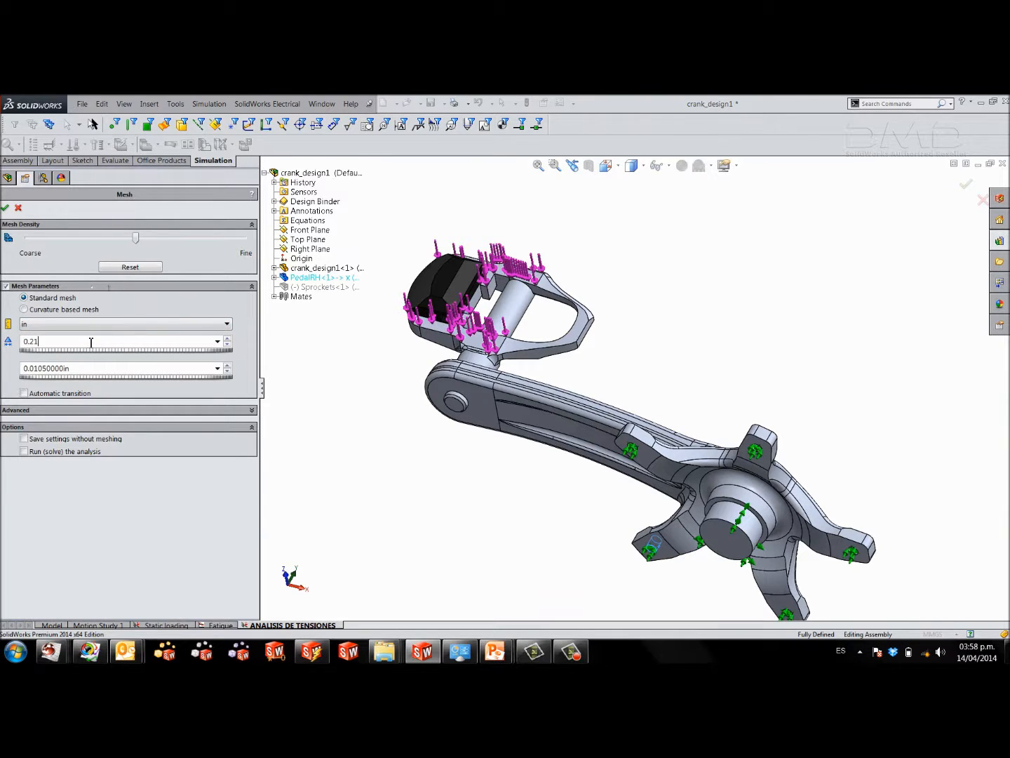
key("Return")
left_click(6, 209)
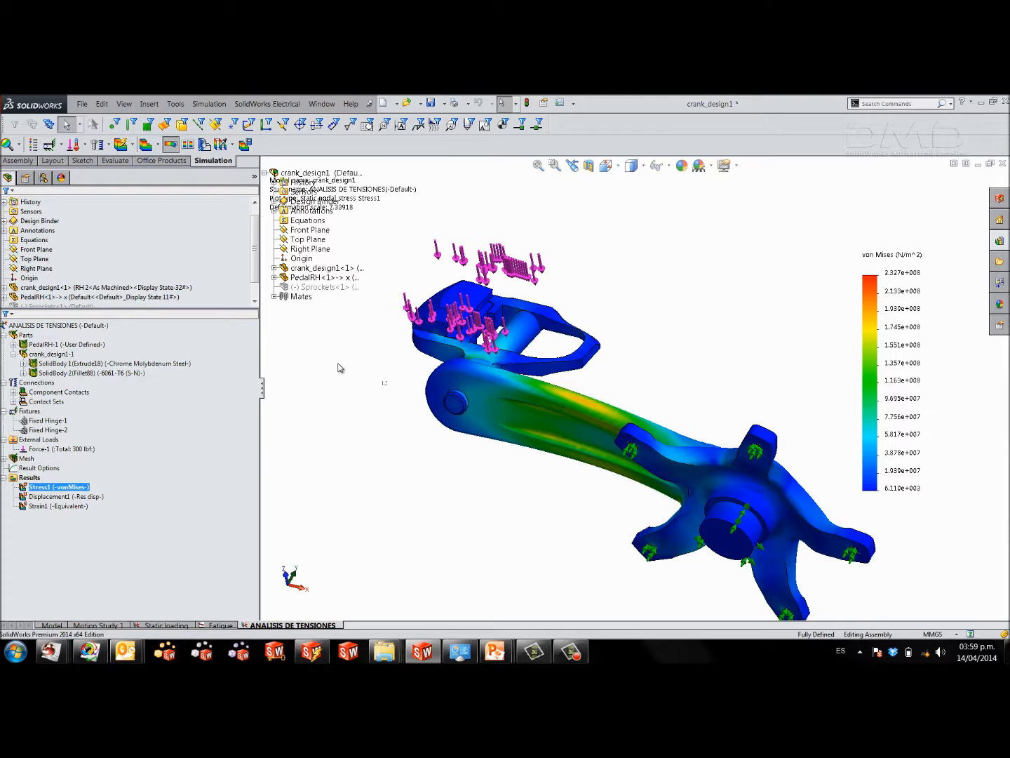
Change the von Mises stress plot's units to N/mm^2 (MPa) and its legend number format to floating.
middle_click_drag(653, 393, 868, 386)
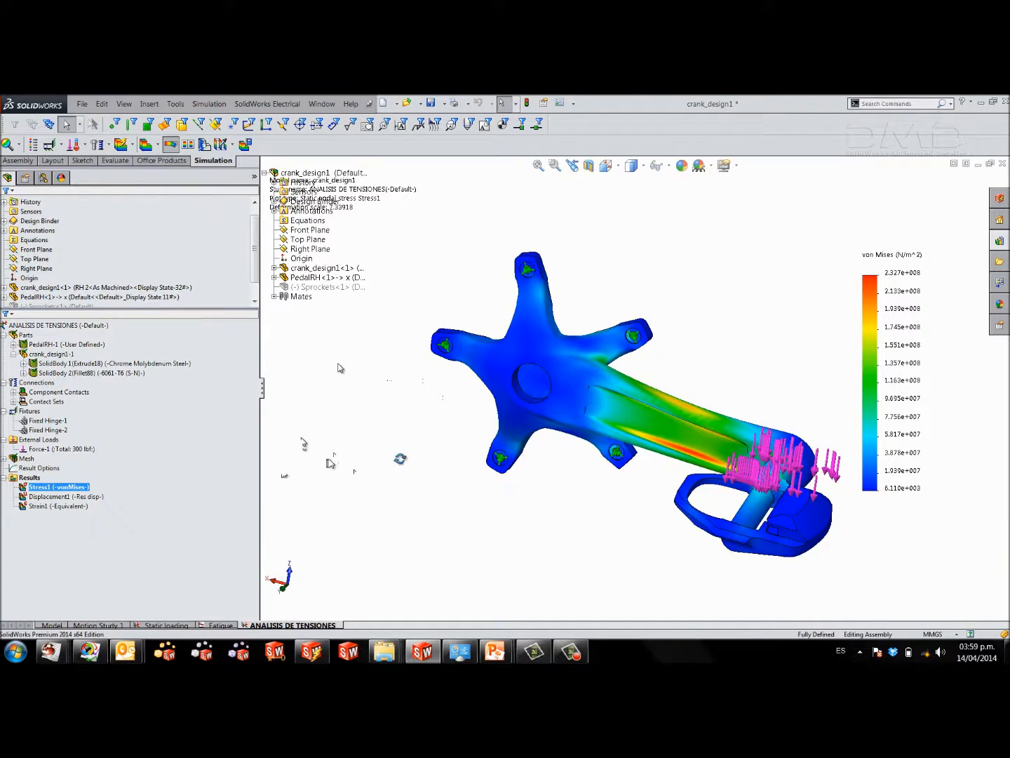
middle_click_drag(402, 461, 393, 474)
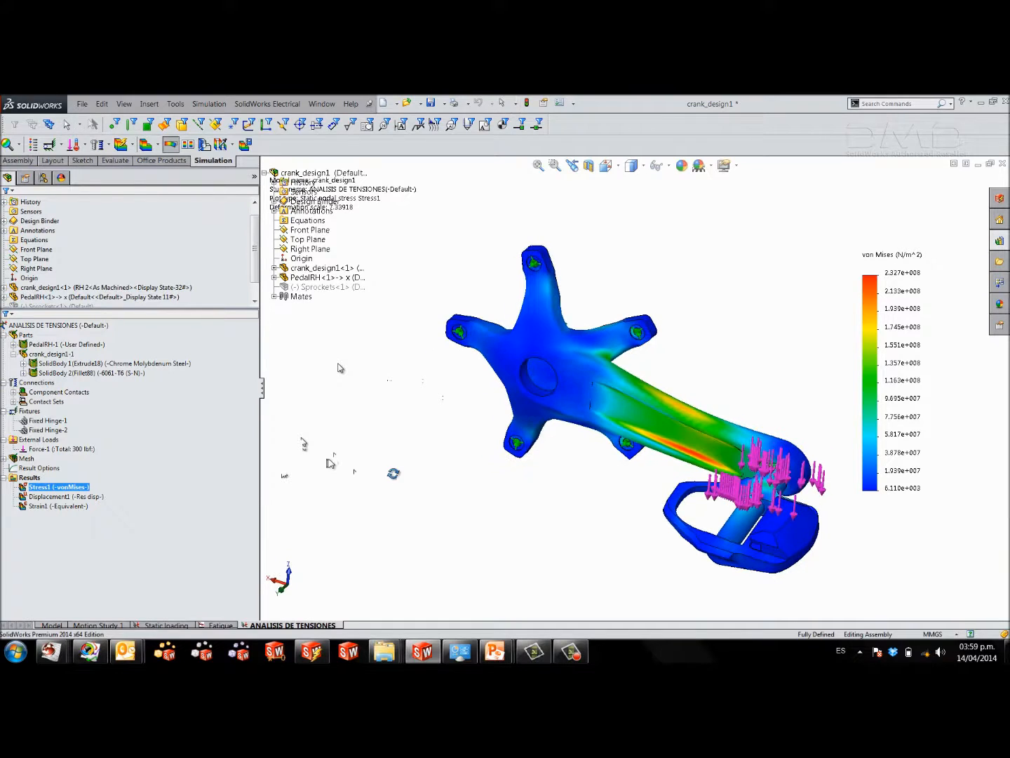
double_click(903, 303)
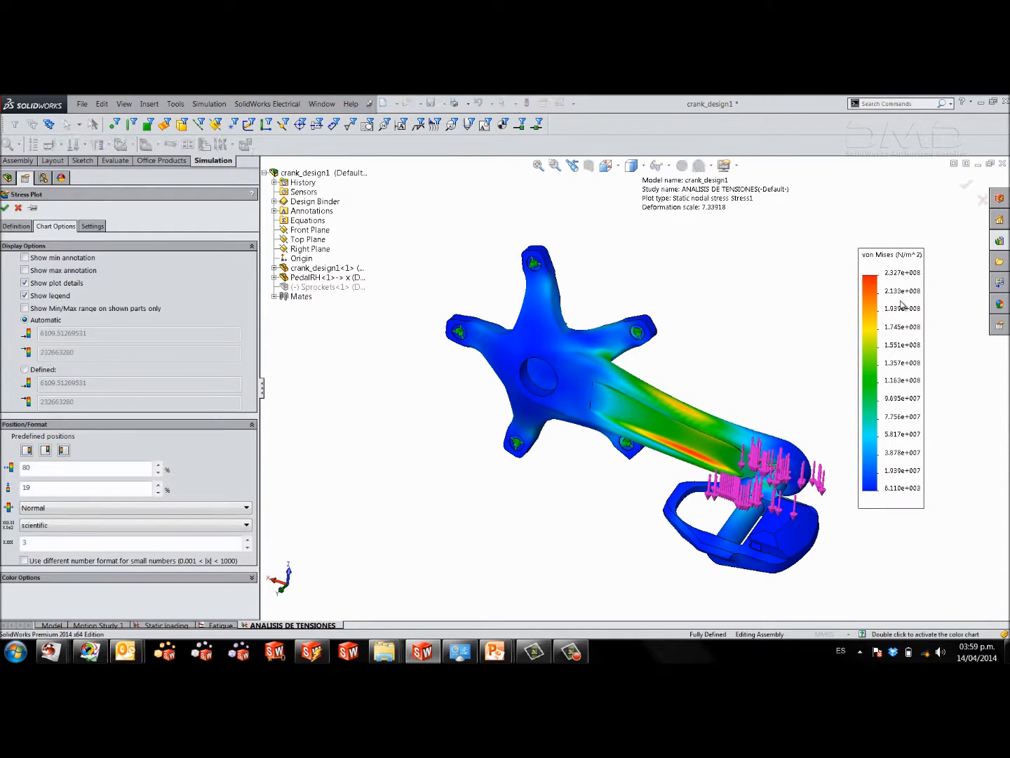
left_click(15, 226)
left_click(44, 276)
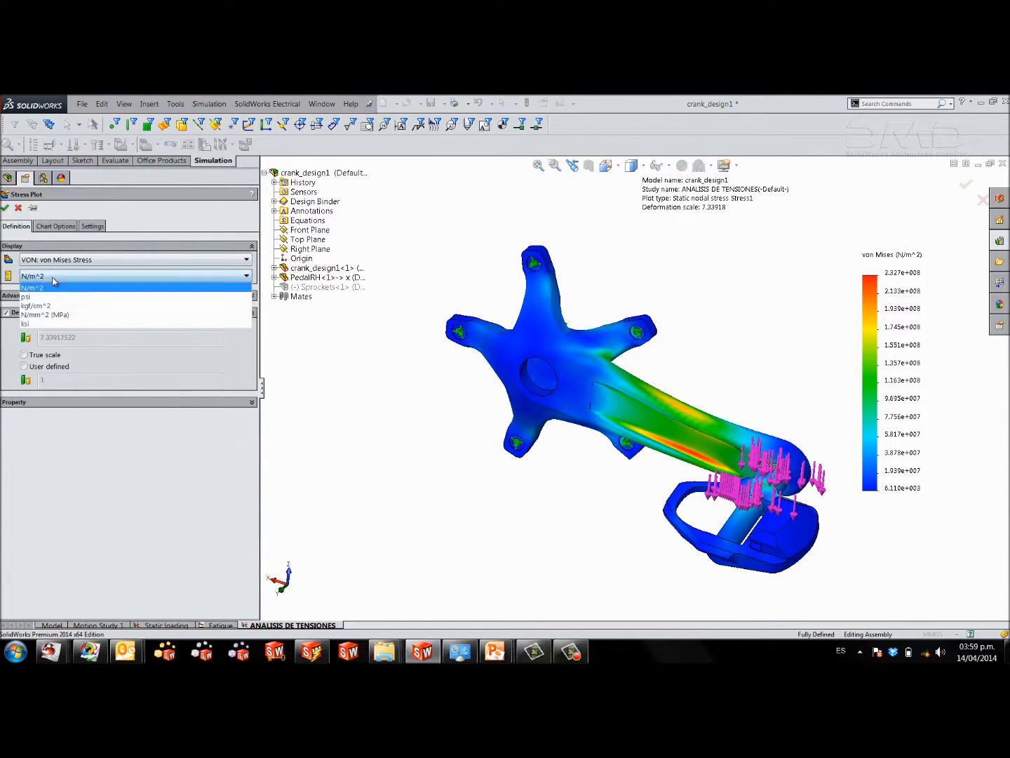
left_click(60, 313)
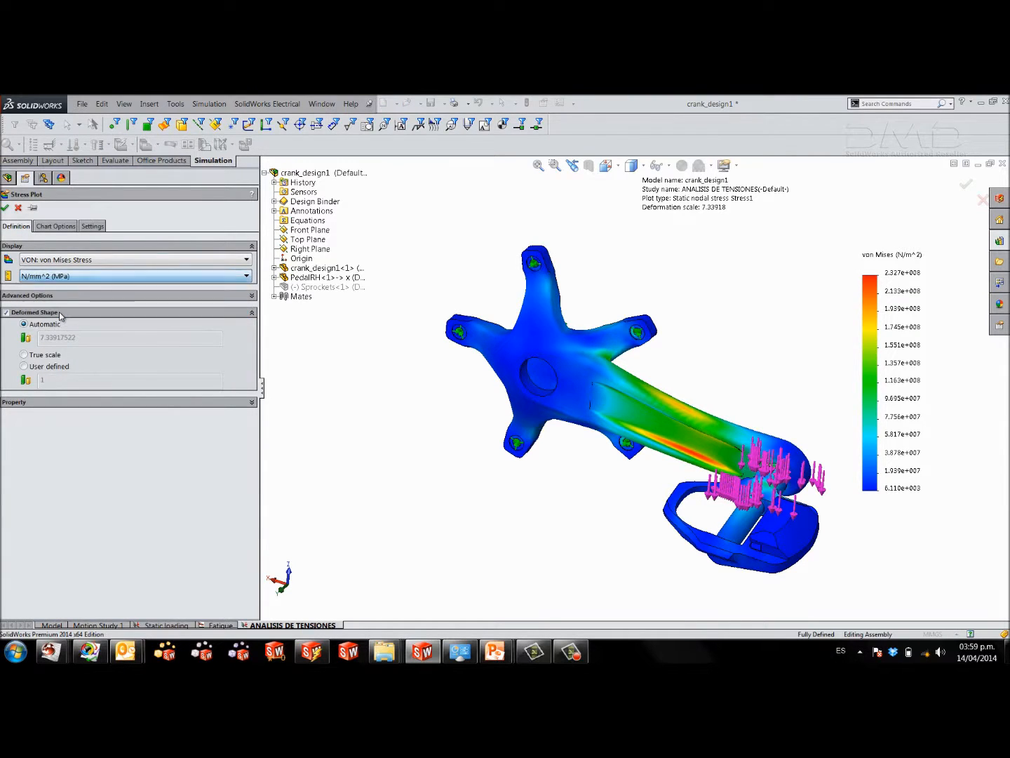
left_click(58, 227)
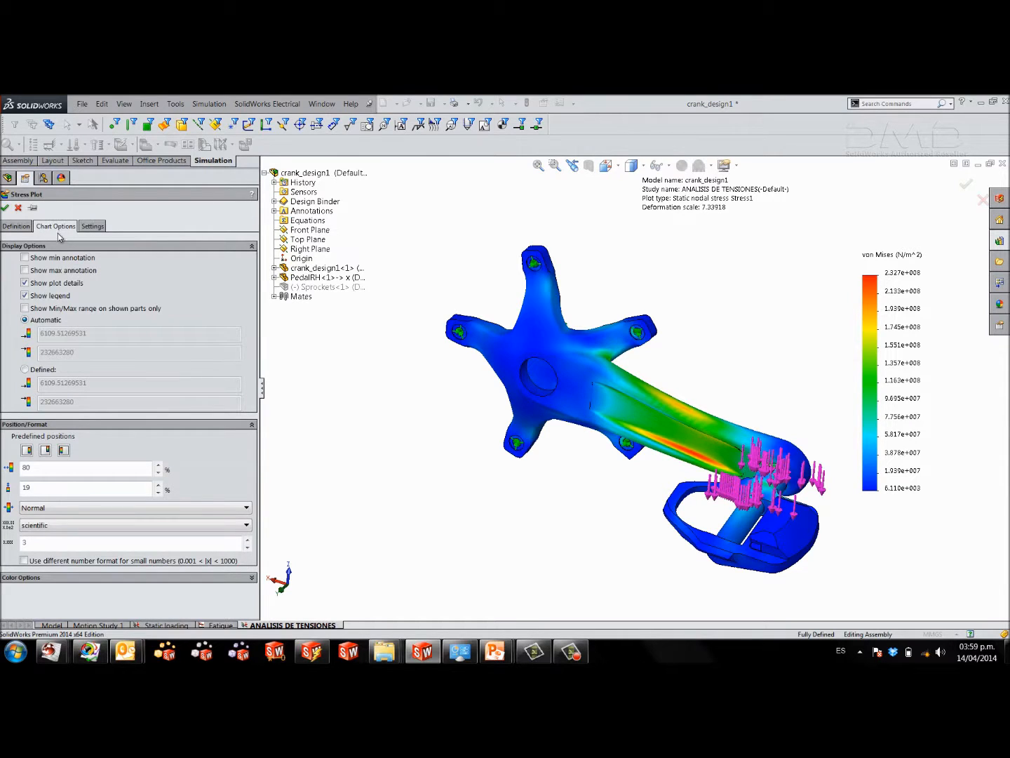
left_click(60, 526)
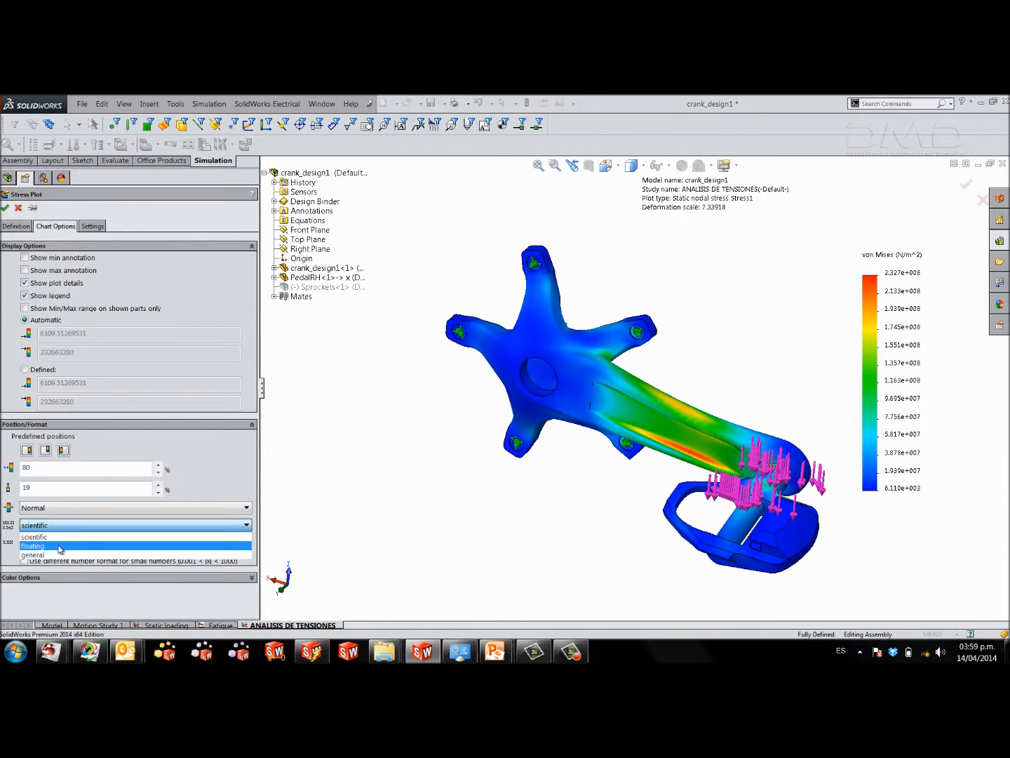
left_click(61, 547)
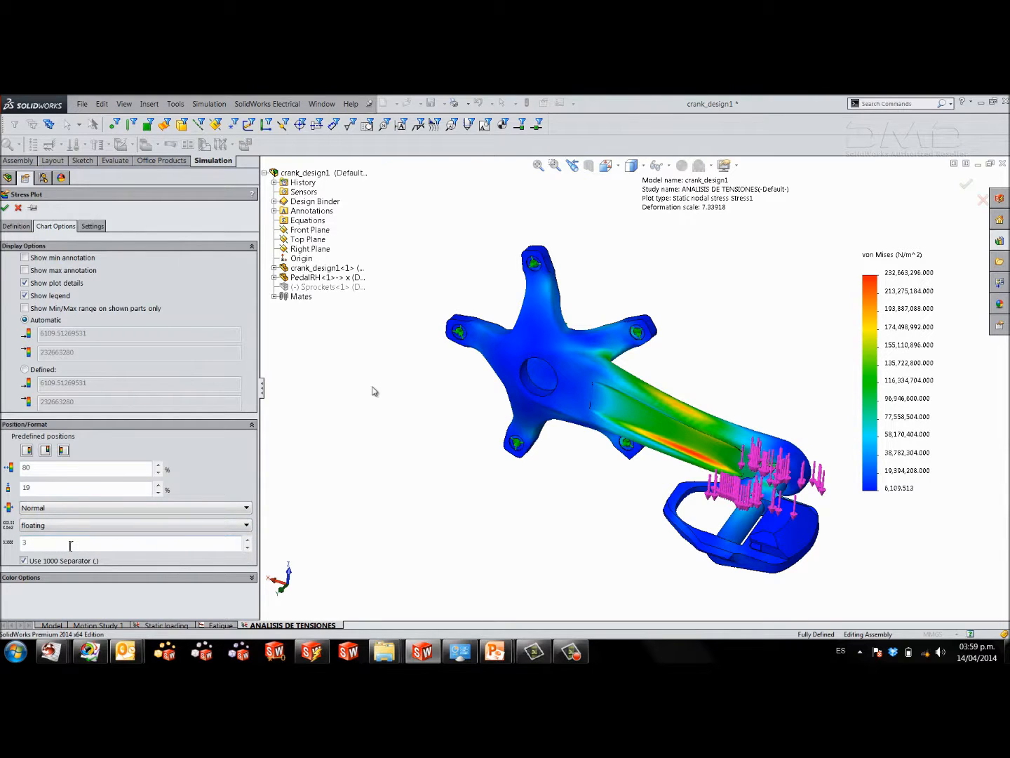
middle_click_drag(368, 415, 371, 428)
left_click(16, 226)
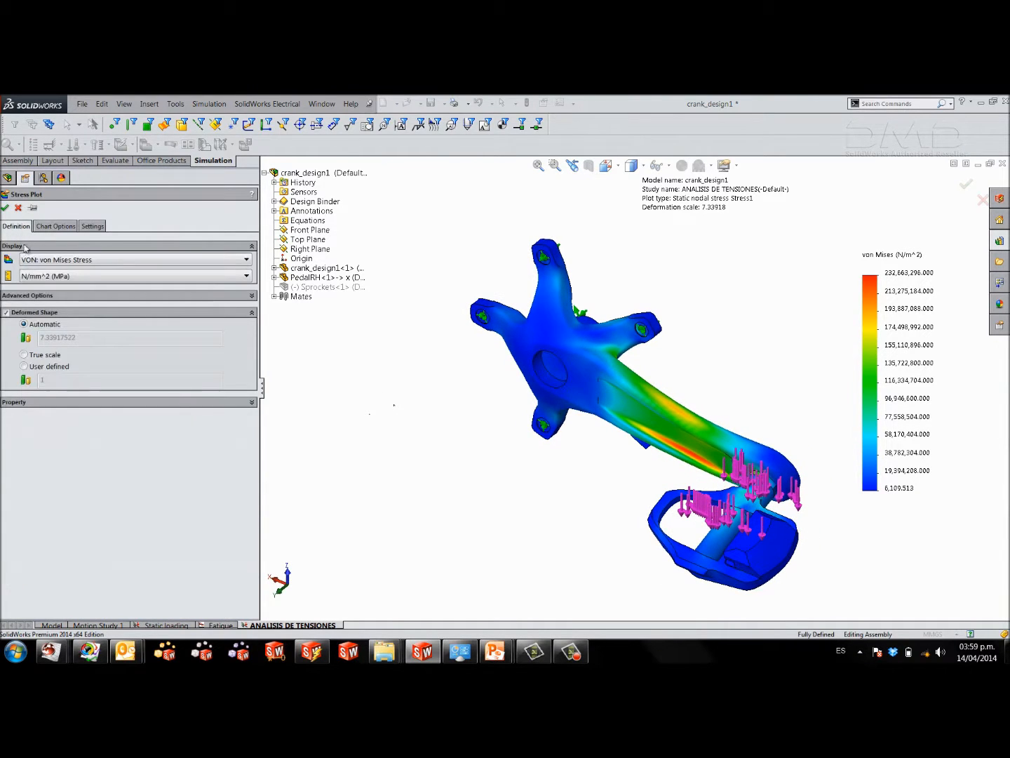
left_click(6, 208)
Show the maximum annotation on the stress plot and place its label beside the crank arm's pocket, clear of the peak.
middle_click_drag(726, 390, 733, 376)
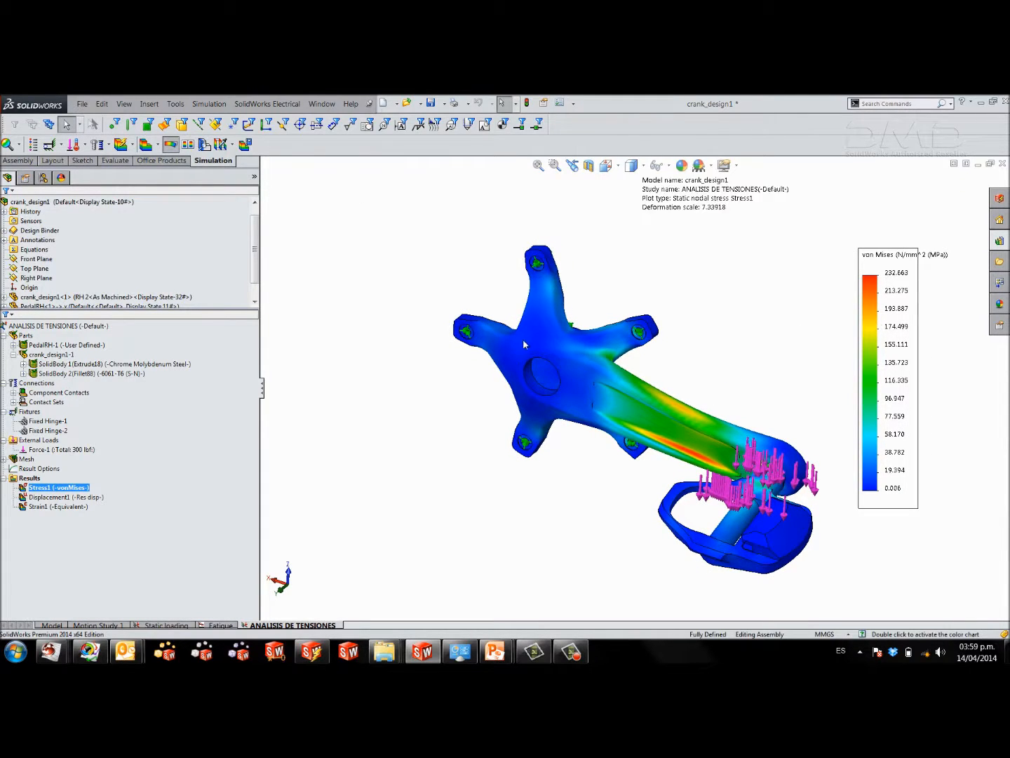
double_click(881, 326)
left_click(40, 272)
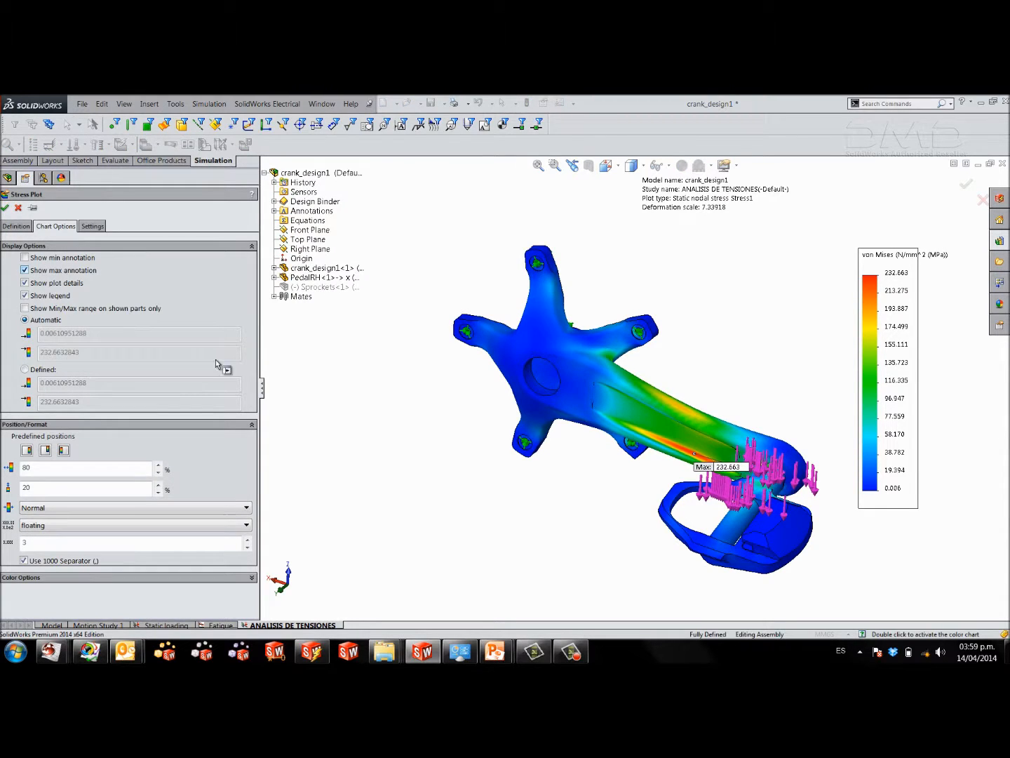
mouse_move(553, 494)
middle_mouse_down()
mouse_move(568, 361)
mouse_move(656, 286)
mouse_move(765, 397)
mouse_move(666, 458)
mouse_move(685, 424)
mouse_move(660, 412)
middle_mouse_up()
scroll(659, 412, "down", 4)
scroll(660, 411, "down", 2)
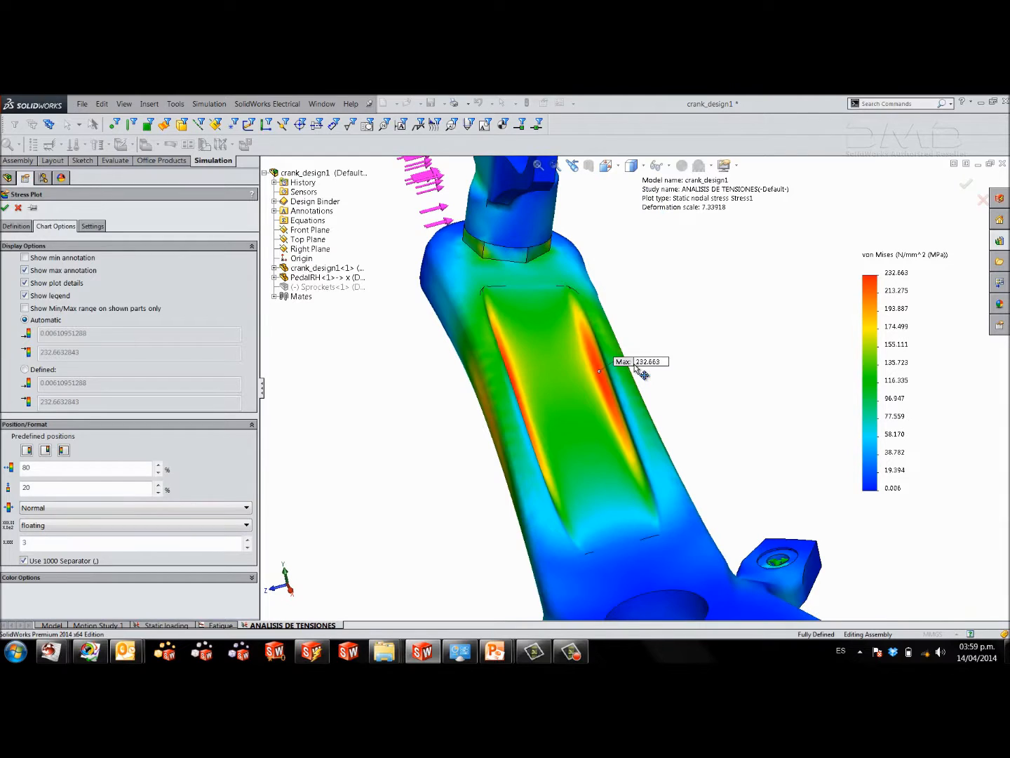
left_click_drag(639, 367, 642, 349)
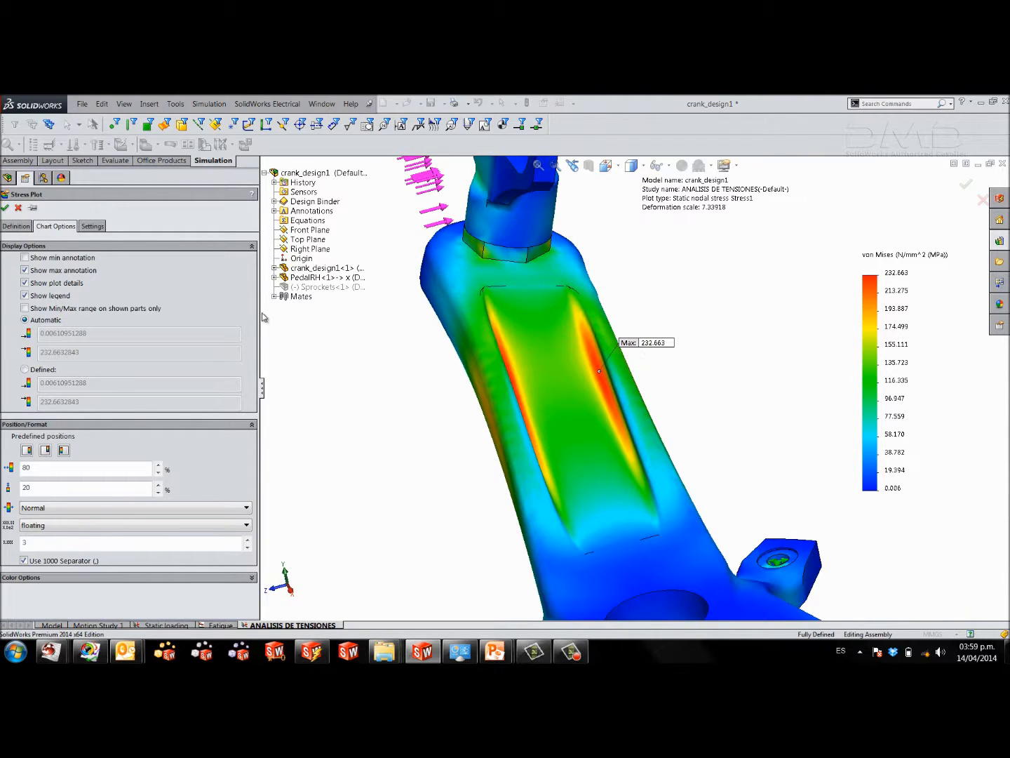
left_click(5, 208)
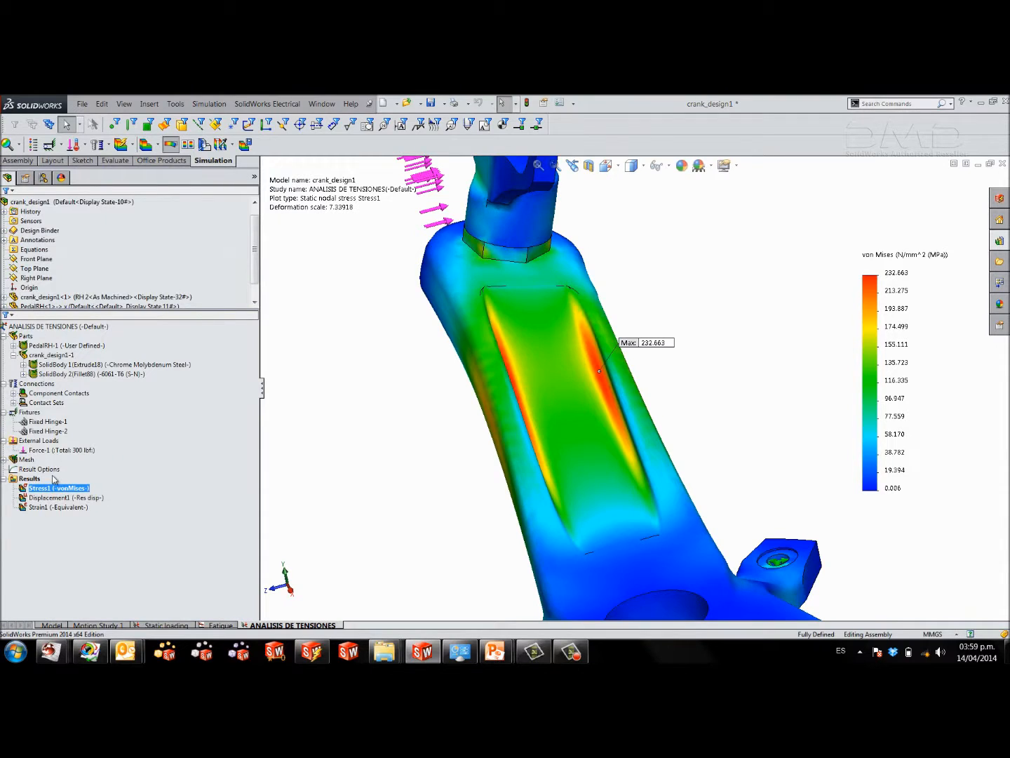
Hide the symbols of the 300 lbf force and view the stress plot on the whole assembly.
right_click(42, 452)
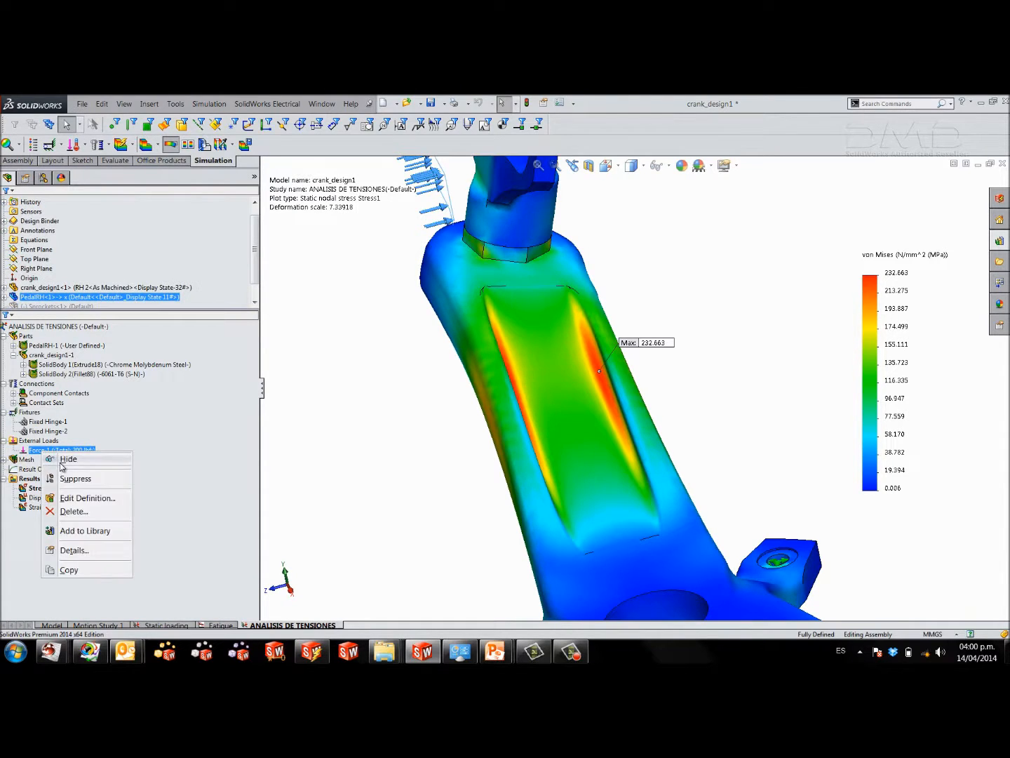
left_click(61, 462)
key("f")
middle_click_drag(540, 500, 567, 494)
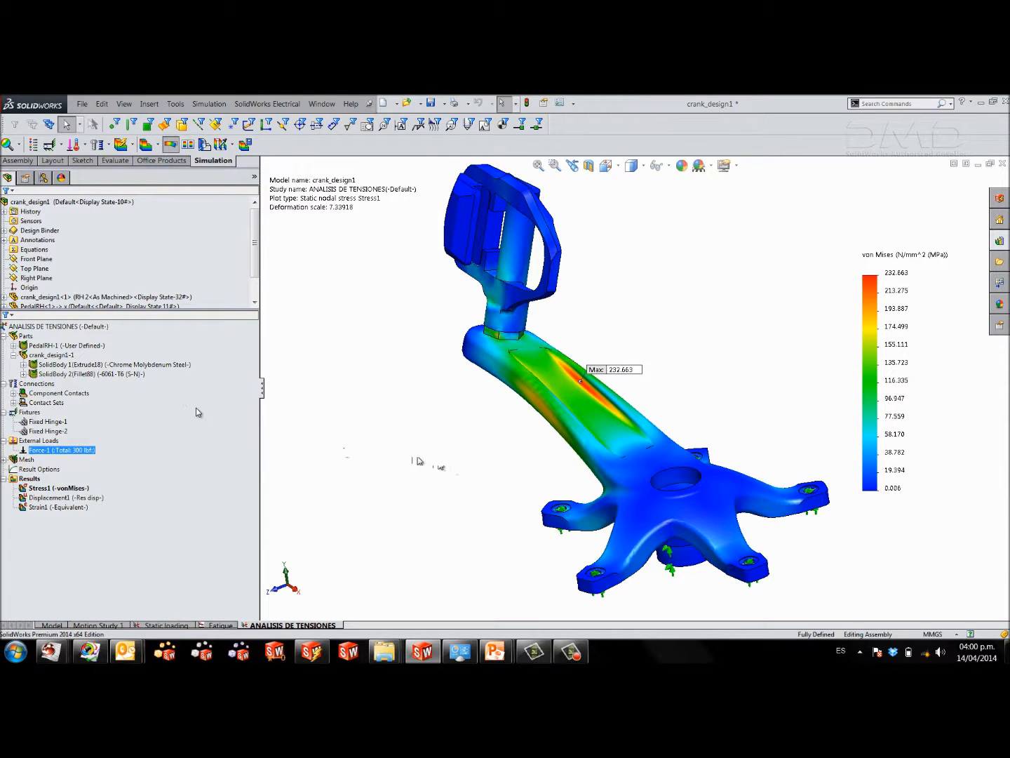
Check the material details of the crank's 6061-T6 body against the stress plot, and close them.
right_click(105, 374)
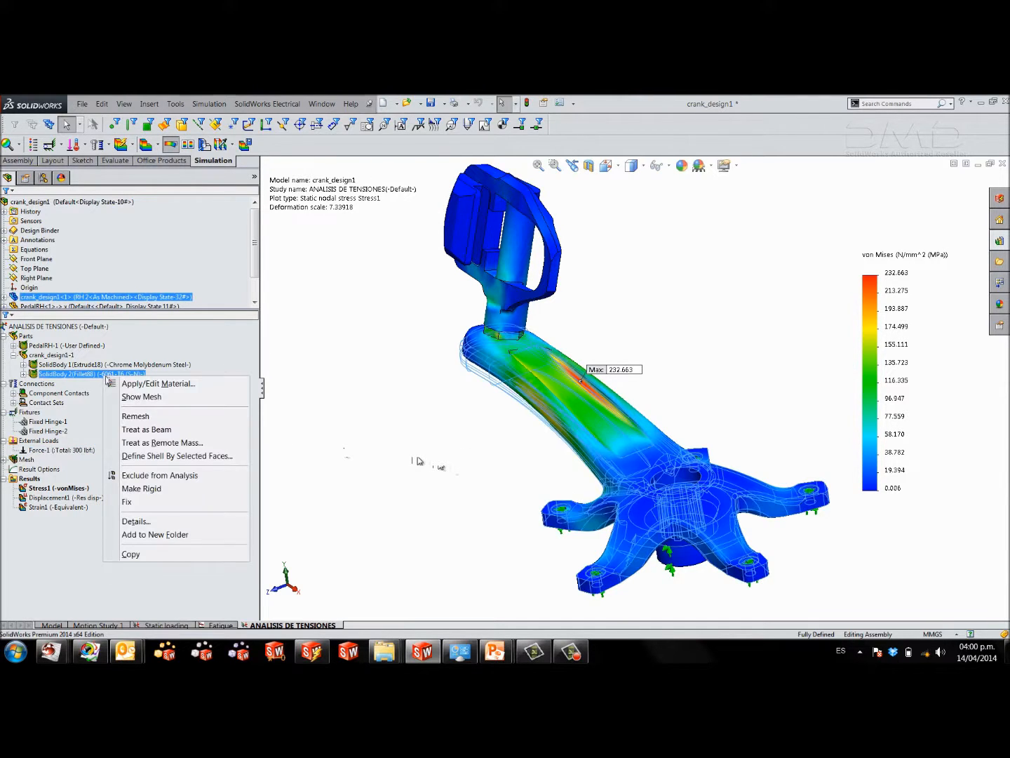
left_click(156, 521)
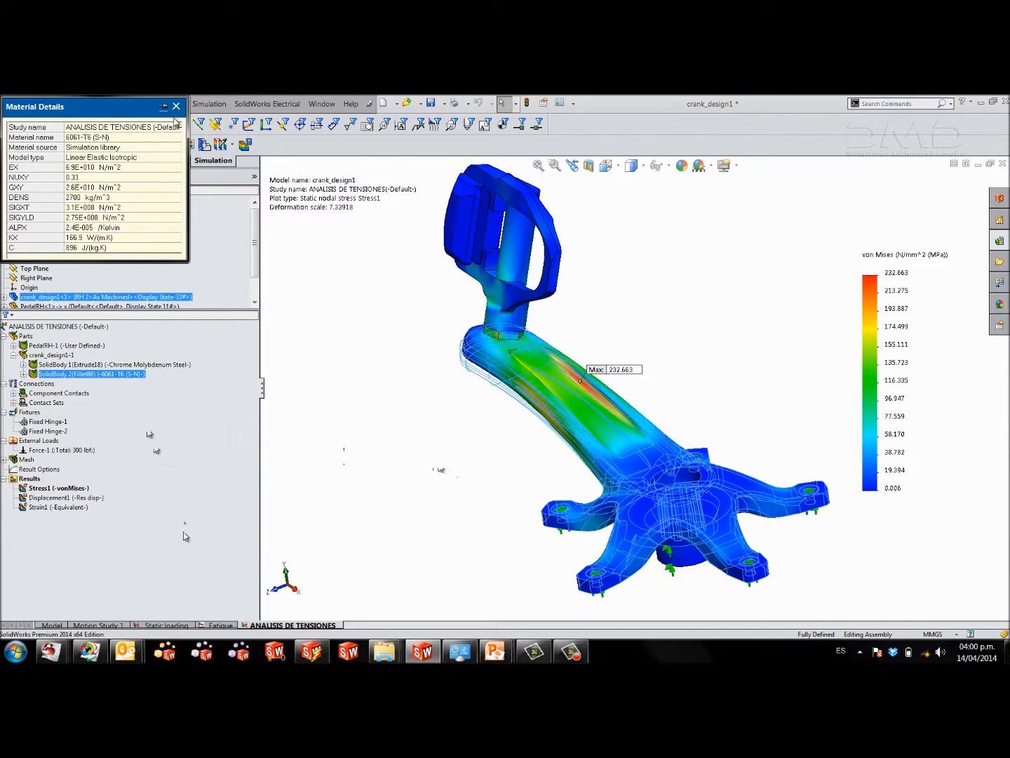
left_click(176, 107)
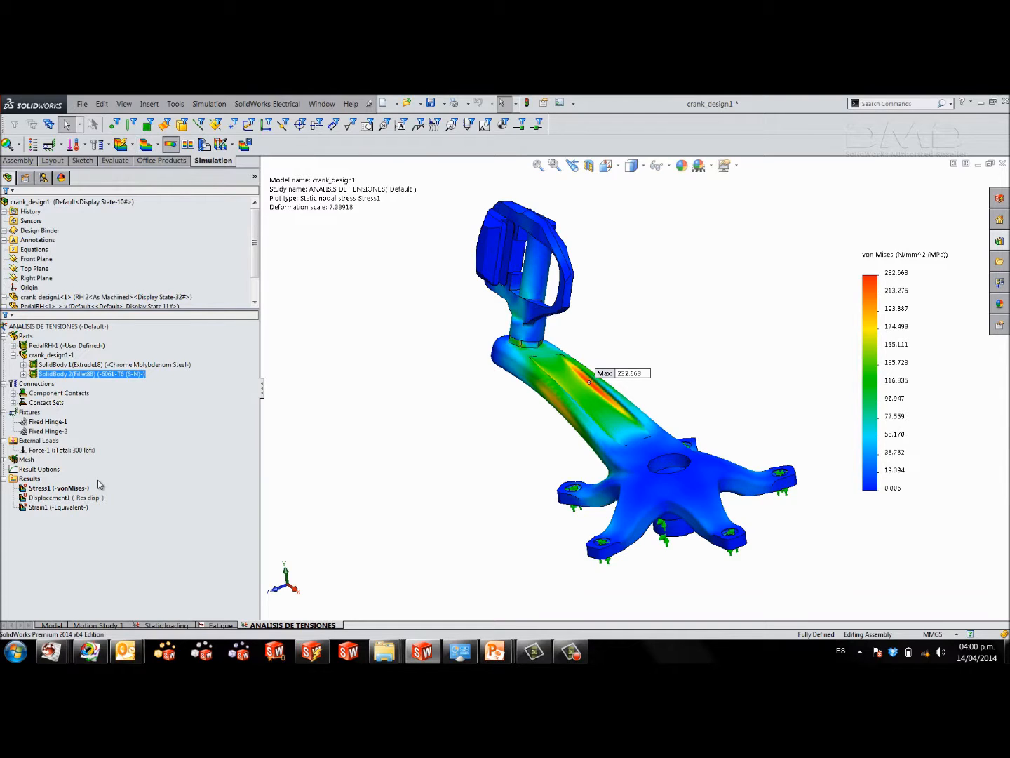
Define a factor of safety plot for all bodies using the Automatic failure criterion.
right_click(34, 480)
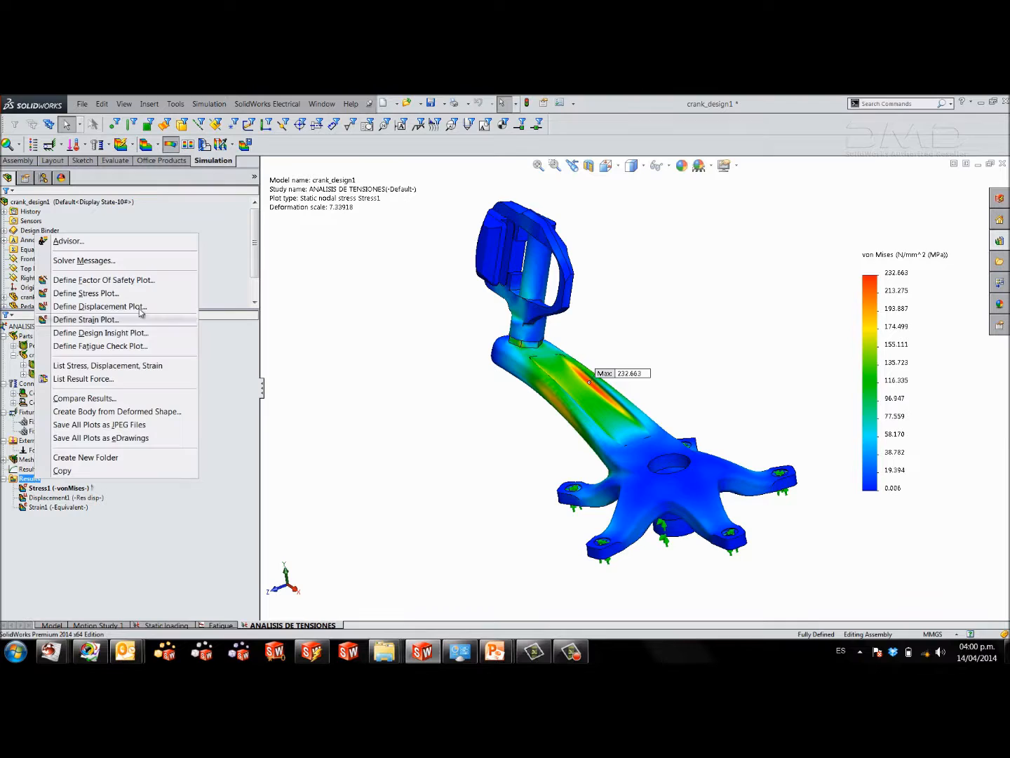
left_click(154, 290)
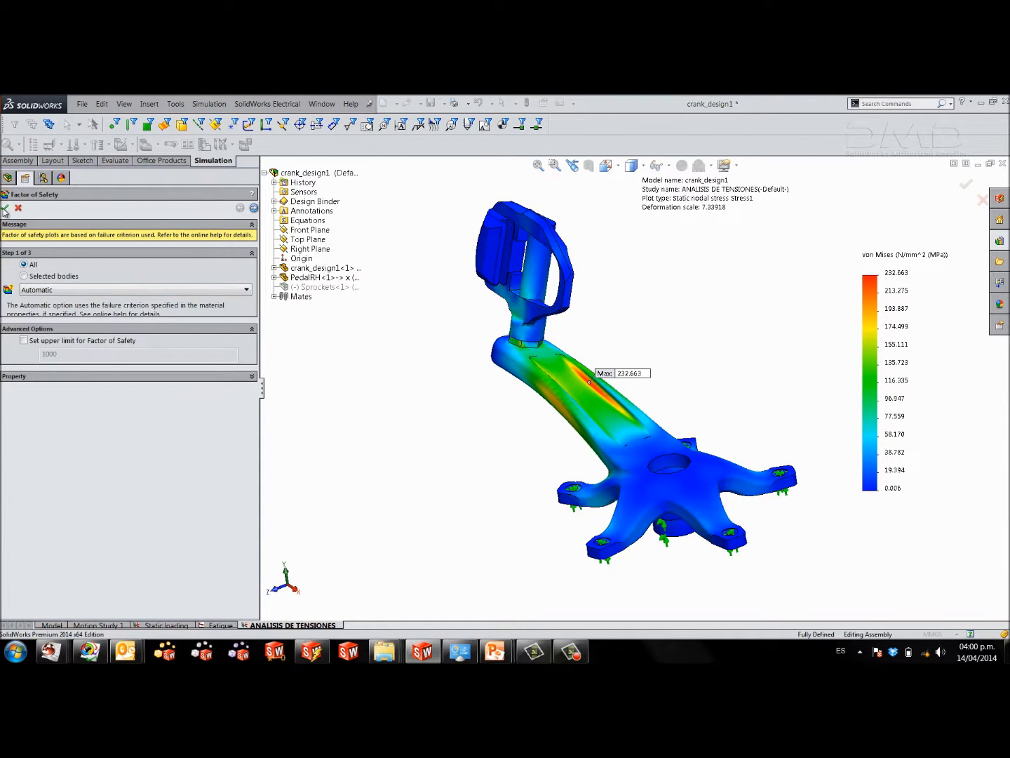
middle_click_drag(420, 357, 417, 370)
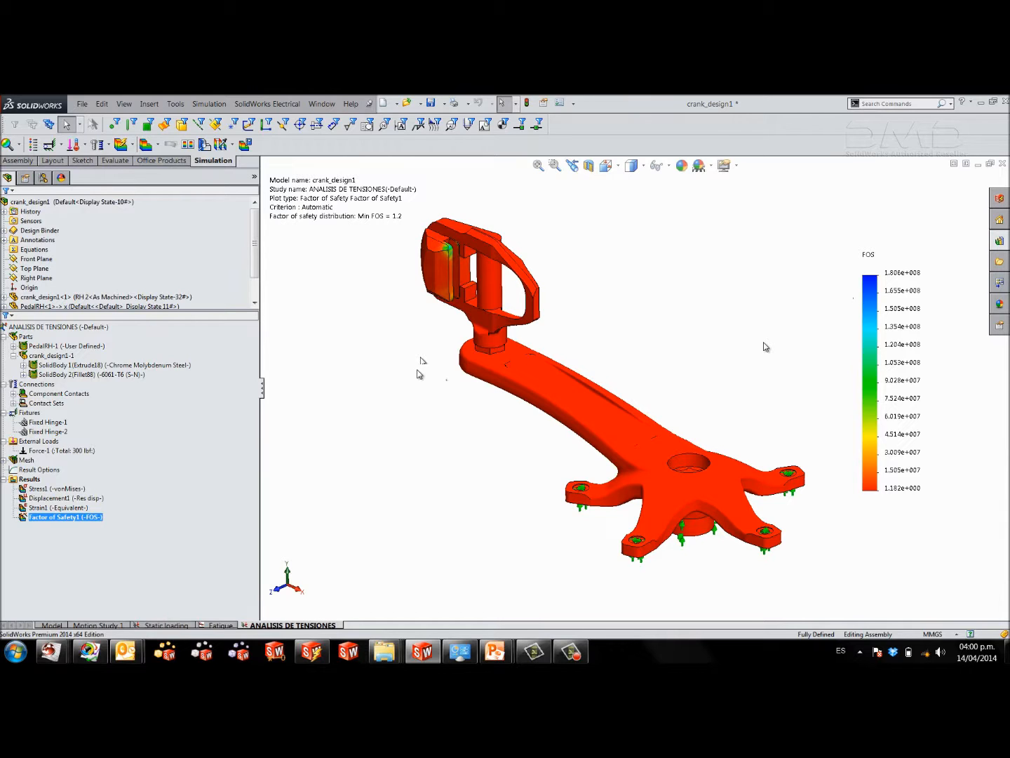
Switch the factor of safety plot's legend to a defined range with a maximum of 10.
double_click(890, 293)
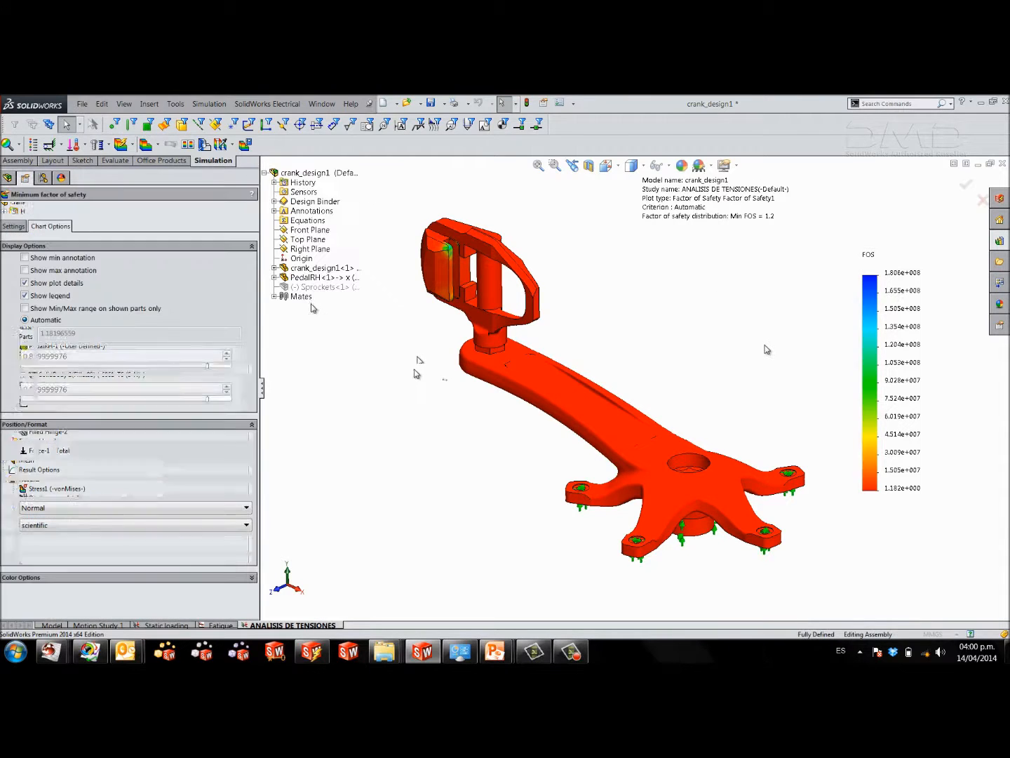
left_click(33, 370)
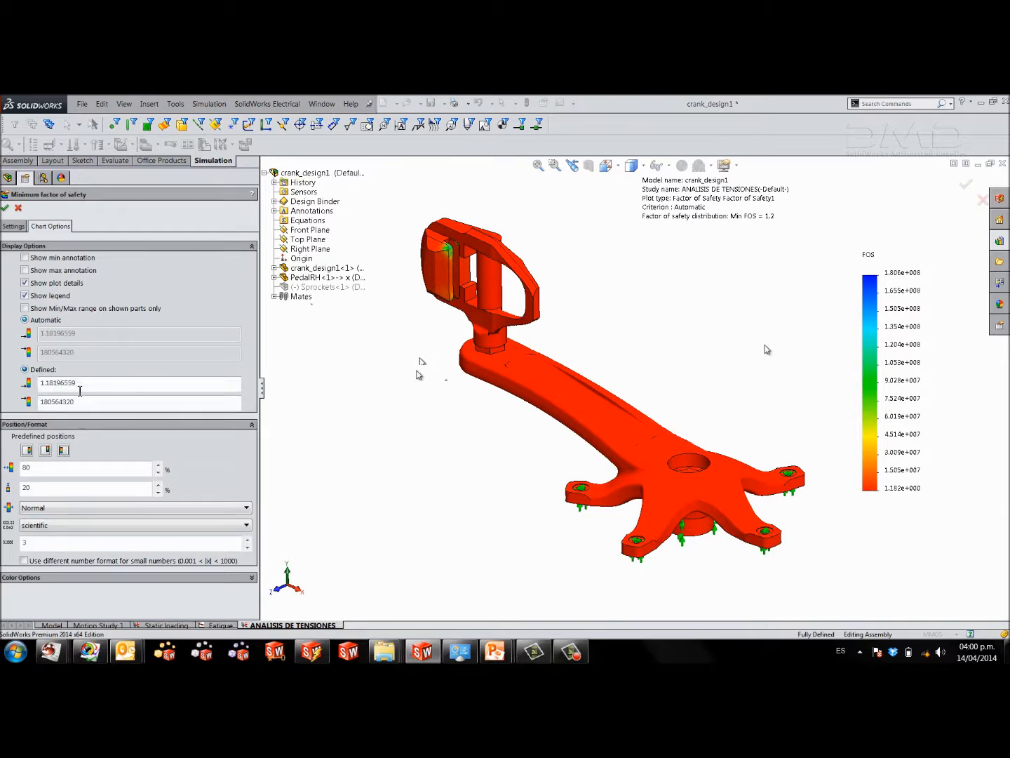
left_click_drag(78, 402, 2, 412)
type("10")
key("Tab")
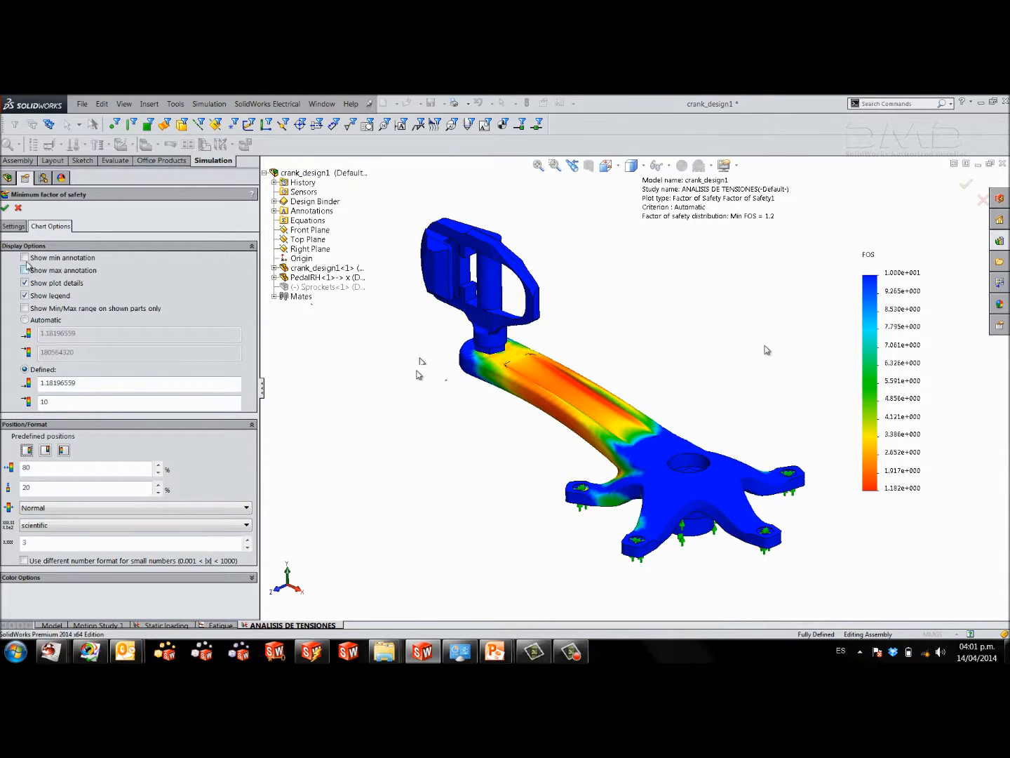
Show the minimum annotation with its label beside the crank arm's pocket, use floating number format, and accept the factor of safety plot settings.
left_click(25, 258)
left_click_drag(854, 456, 617, 355)
left_click(80, 527)
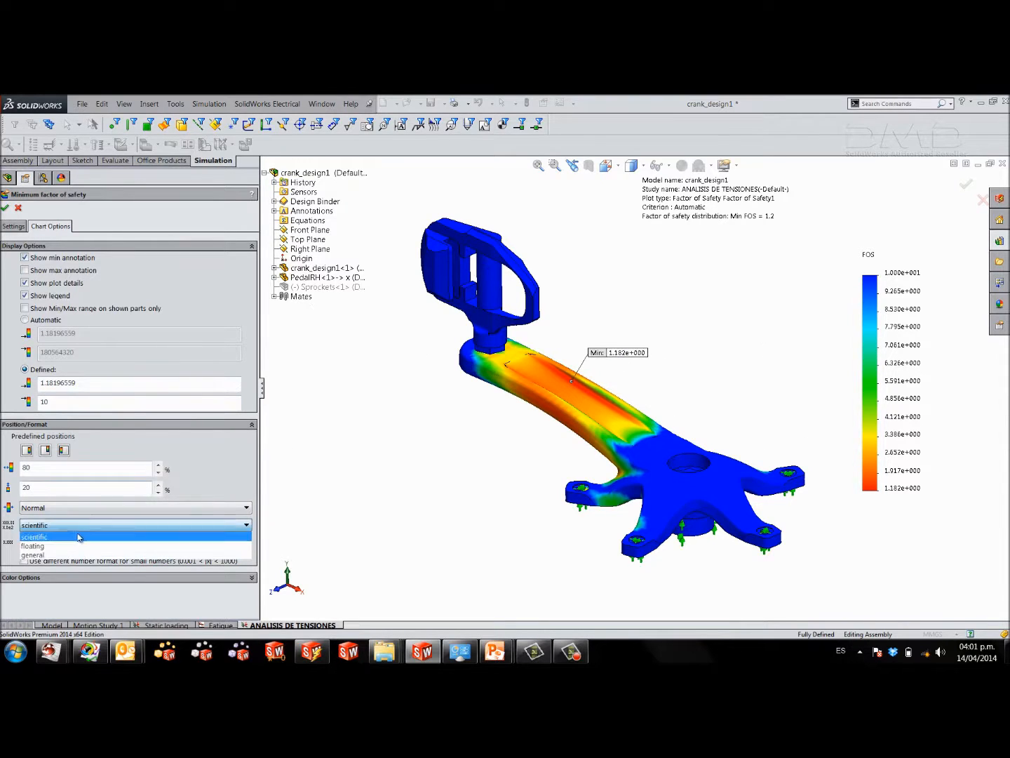
left_click(47, 547)
mouse_move(853, 457)
left_mouse_down()
mouse_move(695, 408)
mouse_move(618, 373)
mouse_move(620, 356)
left_mouse_up()
scroll(590, 399, "down", 3)
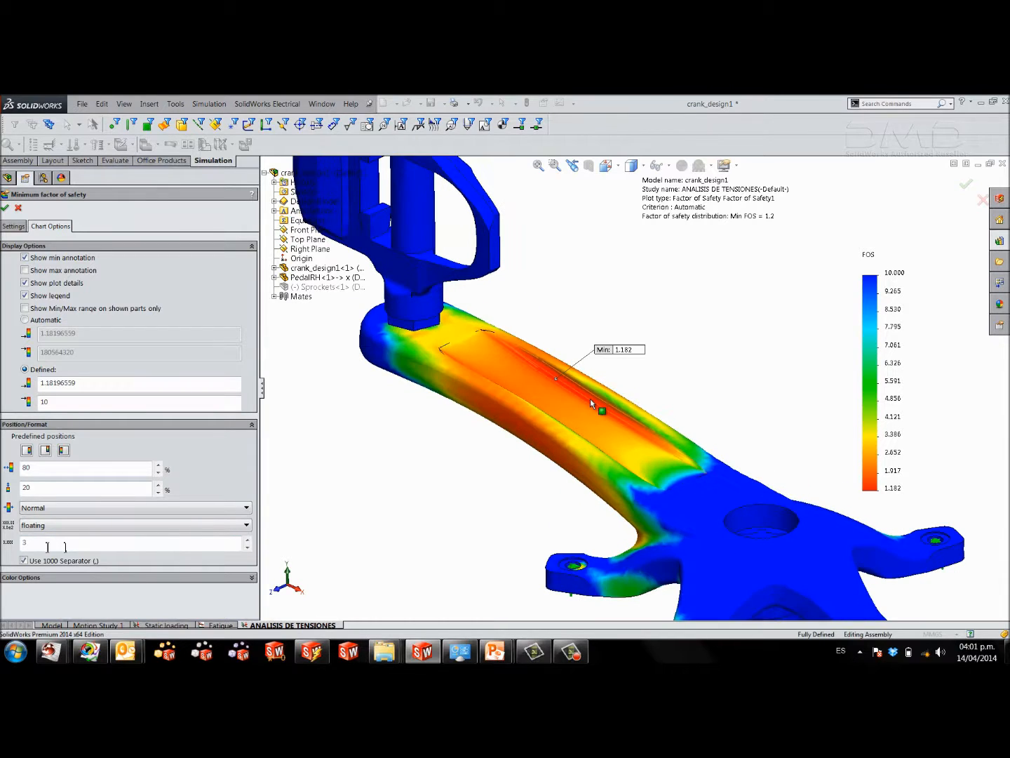
left_click(5, 207)
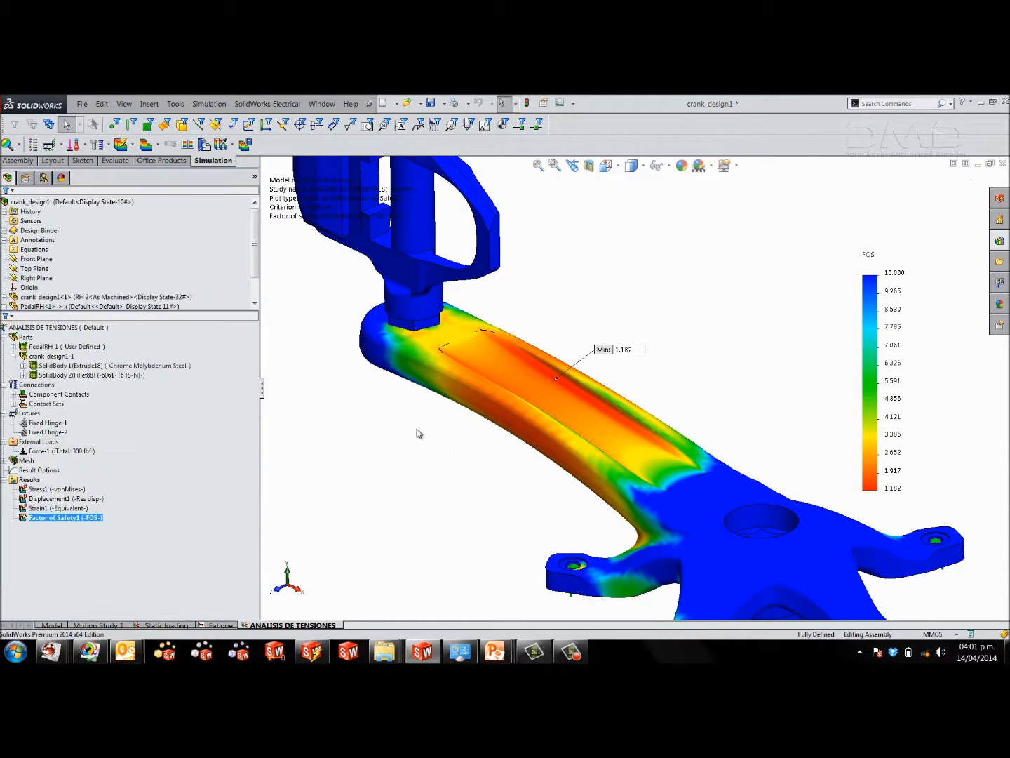
scroll(631, 473, "up", 3)
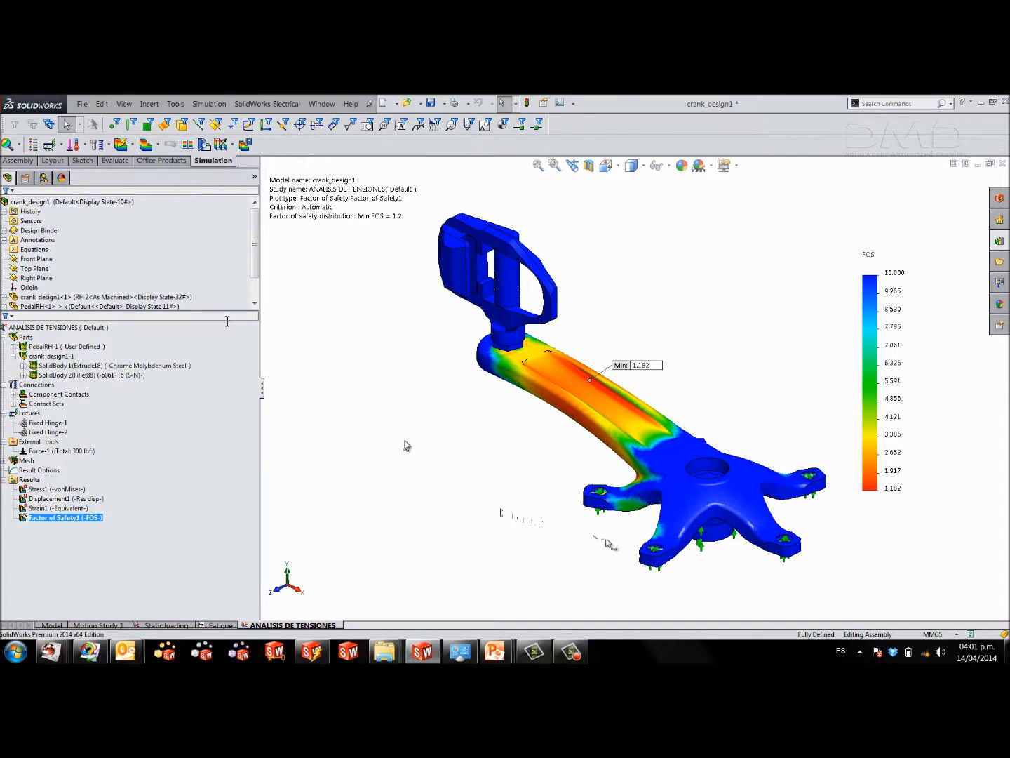
Create a new Fatigue study named FATIGA.
left_click(20, 143)
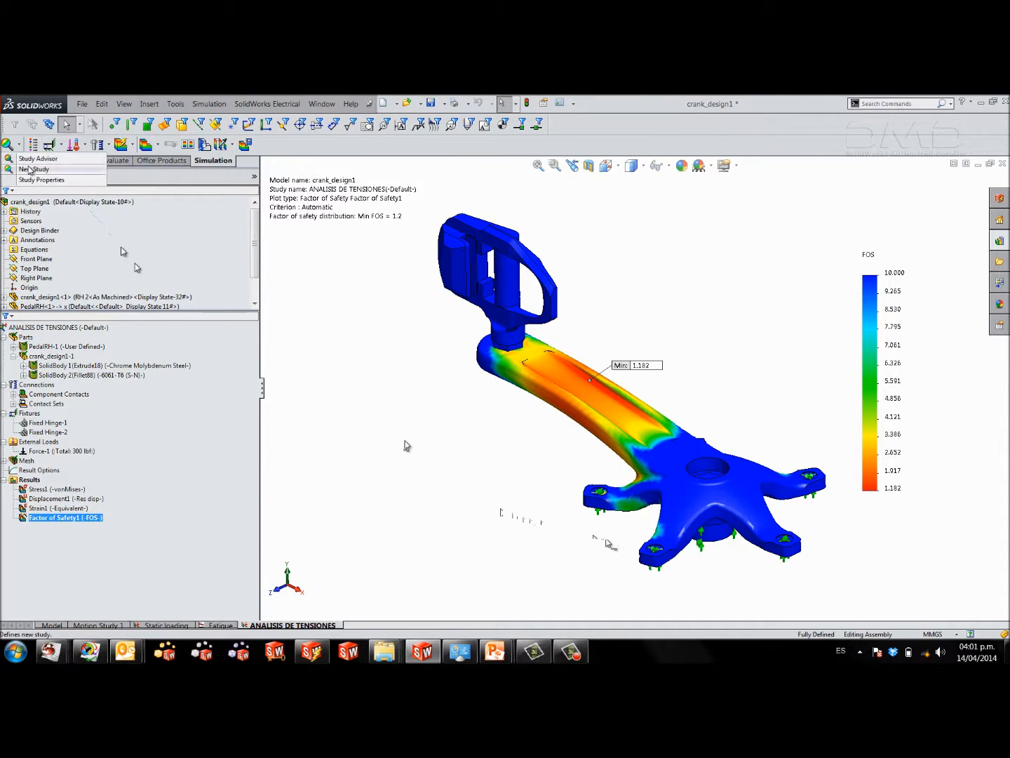
left_click(32, 168)
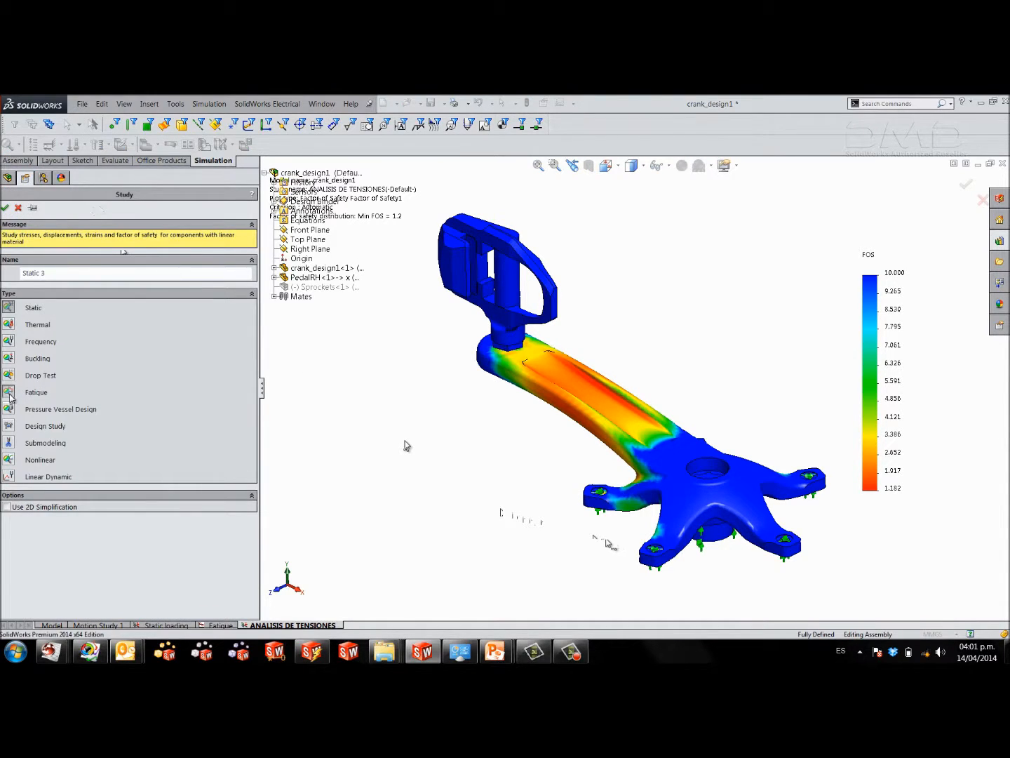
left_click(10, 393)
left_click_drag(61, 274, 3, 280)
type("FA")
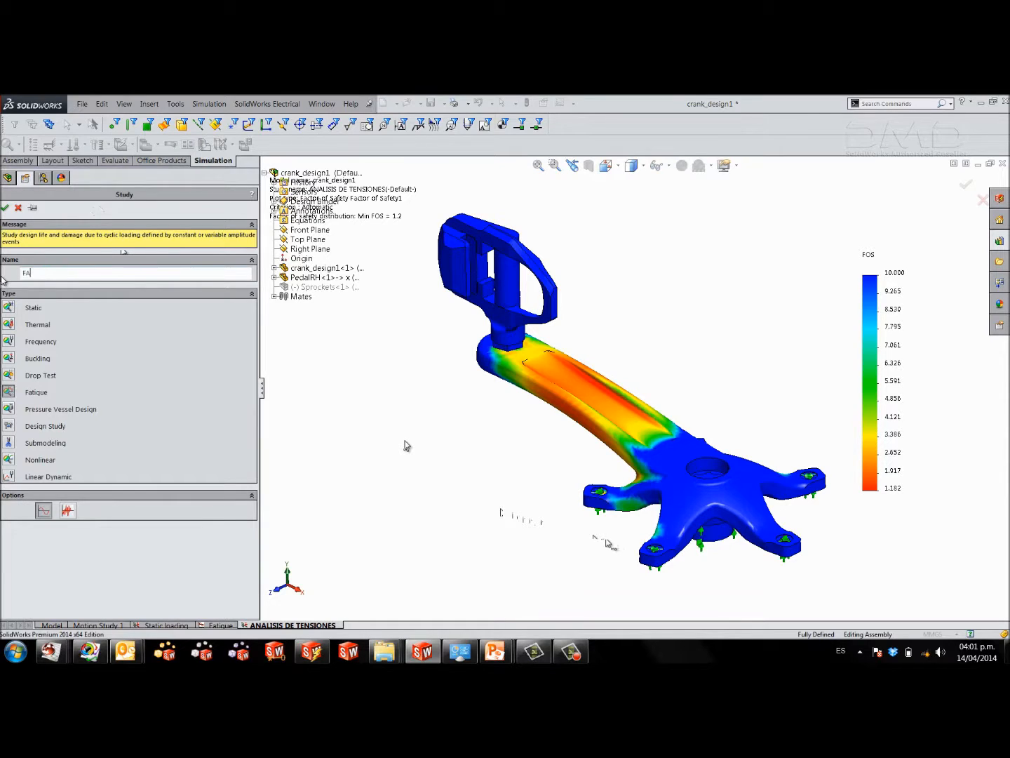
type("TIGA")
double_click(59, 274)
left_click(59, 275)
left_click(5, 208)
mouse_move(372, 393)
middle_mouse_down()
mouse_move(372, 350)
mouse_move(383, 383)
mouse_move(374, 387)
middle_mouse_up()
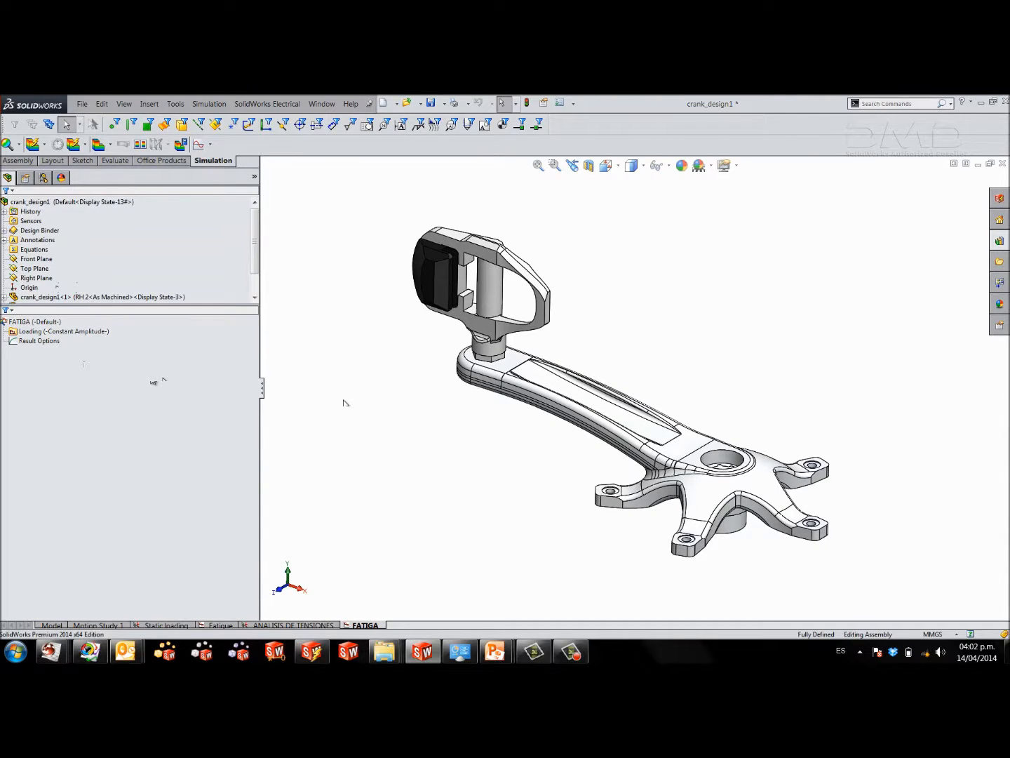
Add a loading event to the fatigue study with 7000000 cycles, and widen the event table's study column.
right_click(31, 334)
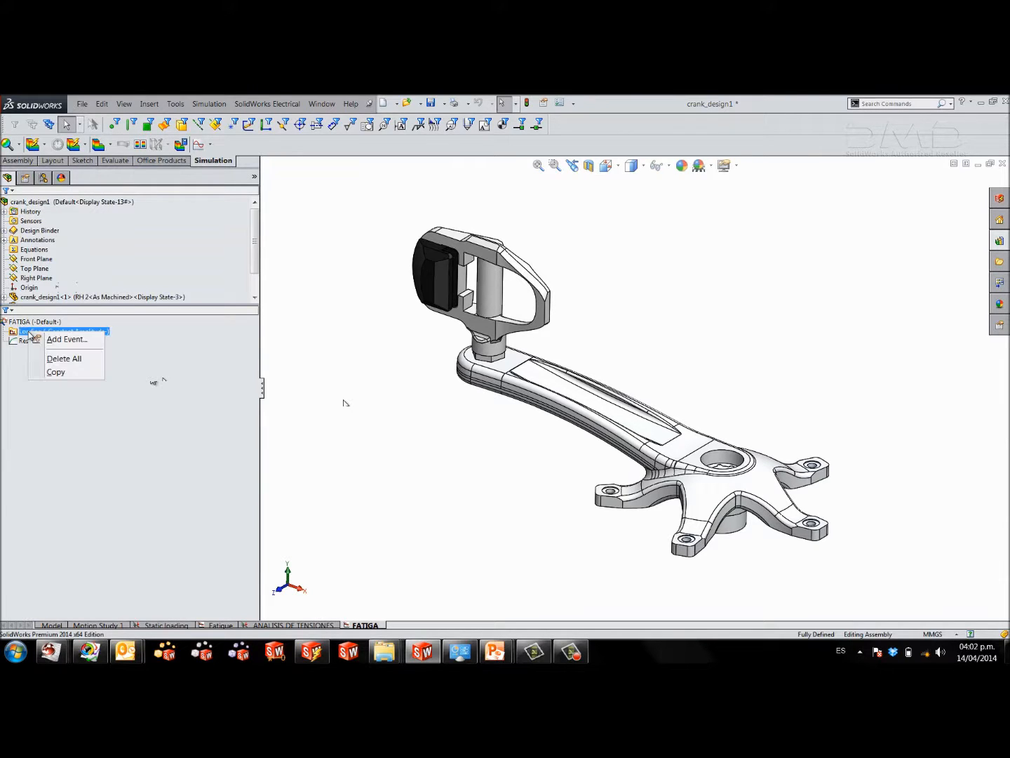
left_click(56, 340)
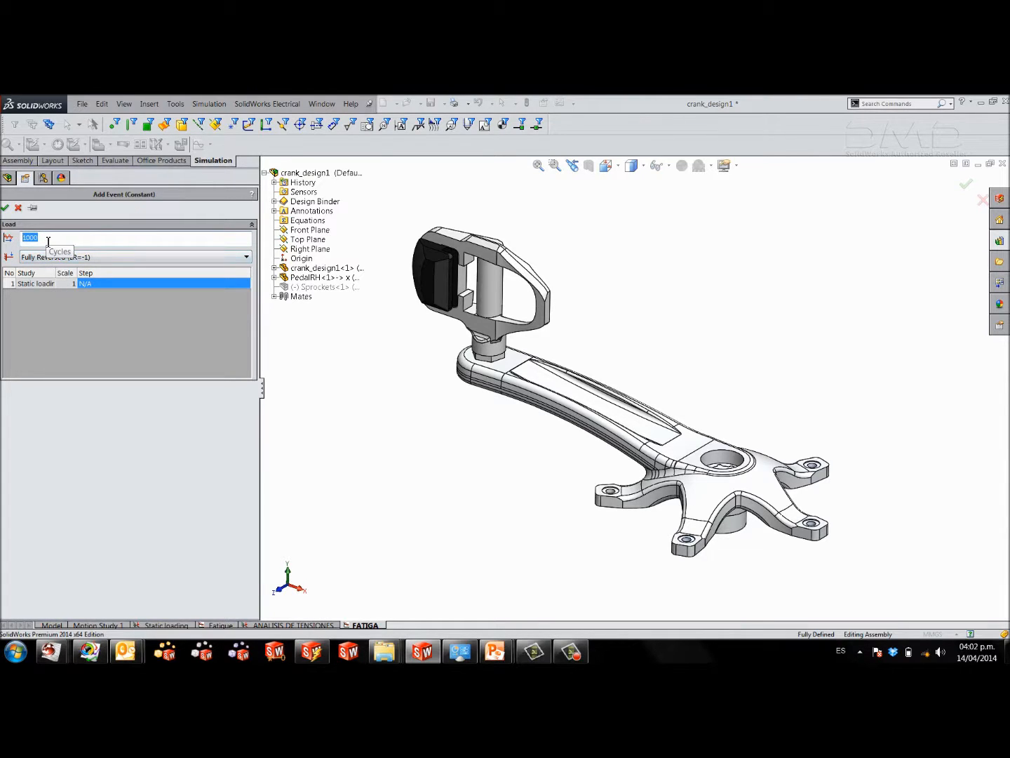
type("7000000")
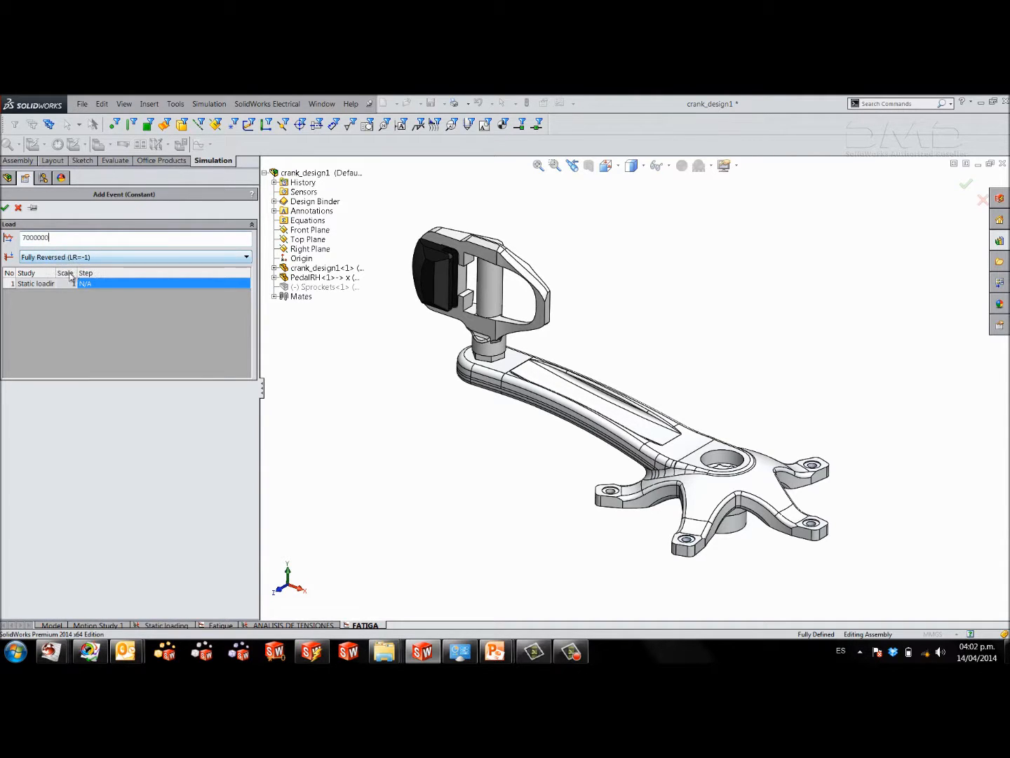
left_click_drag(56, 273, 69, 273)
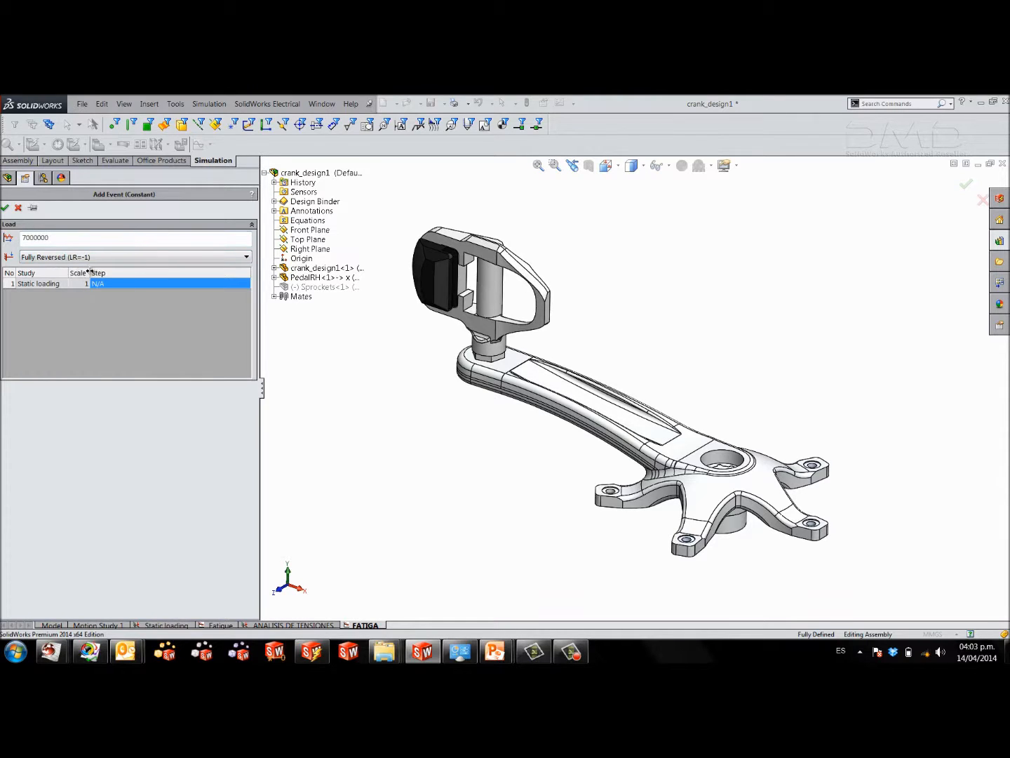
left_click_drag(89, 272, 98, 272)
left_click_drag(48, 238, 37, 238)
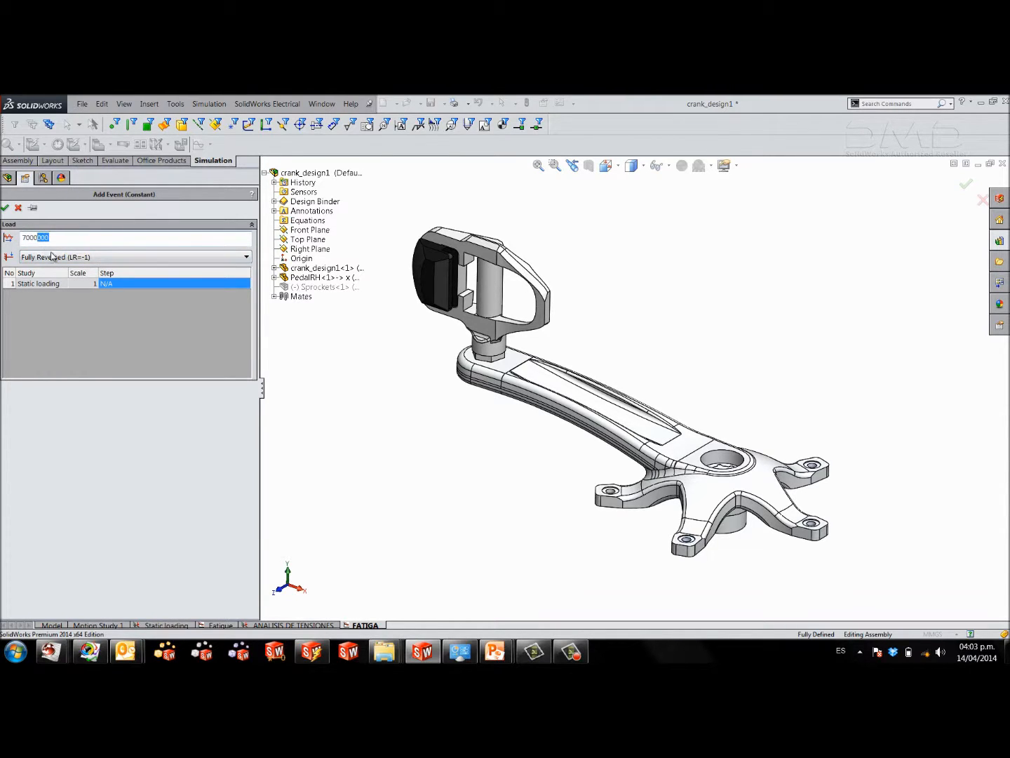
Make the event Zero Based (LR=0), associate it with the ANALISIS DE TENSIONES study, and accept it.
left_click(50, 256)
left_click(54, 279)
left_click(68, 282)
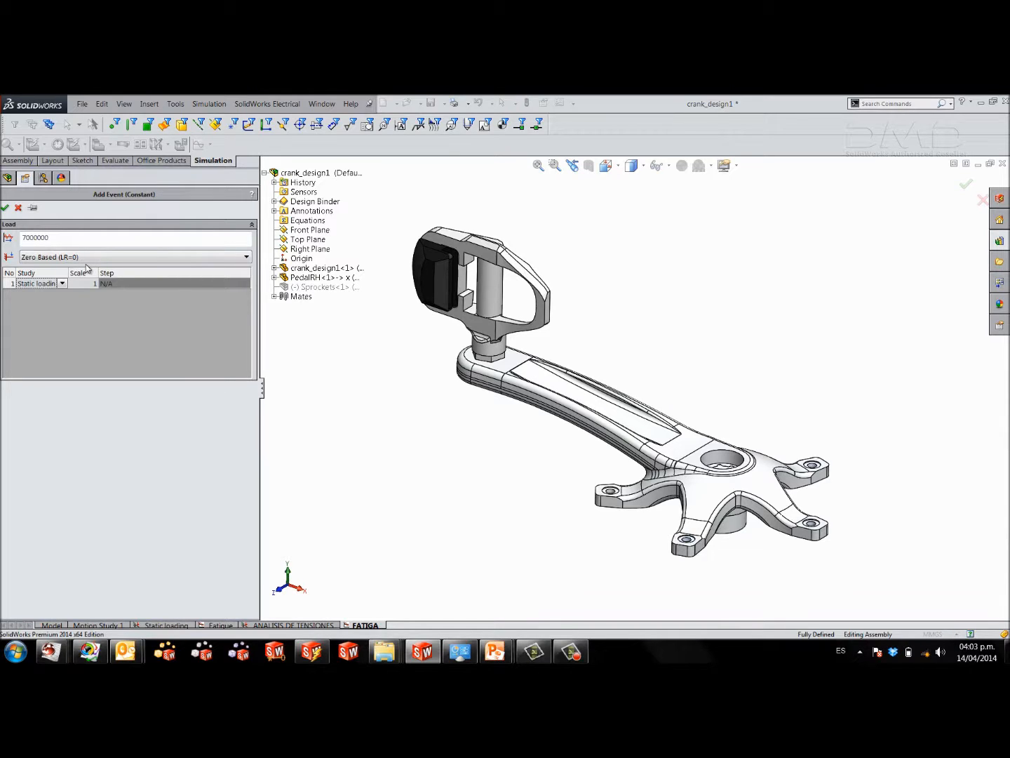
left_click(62, 283)
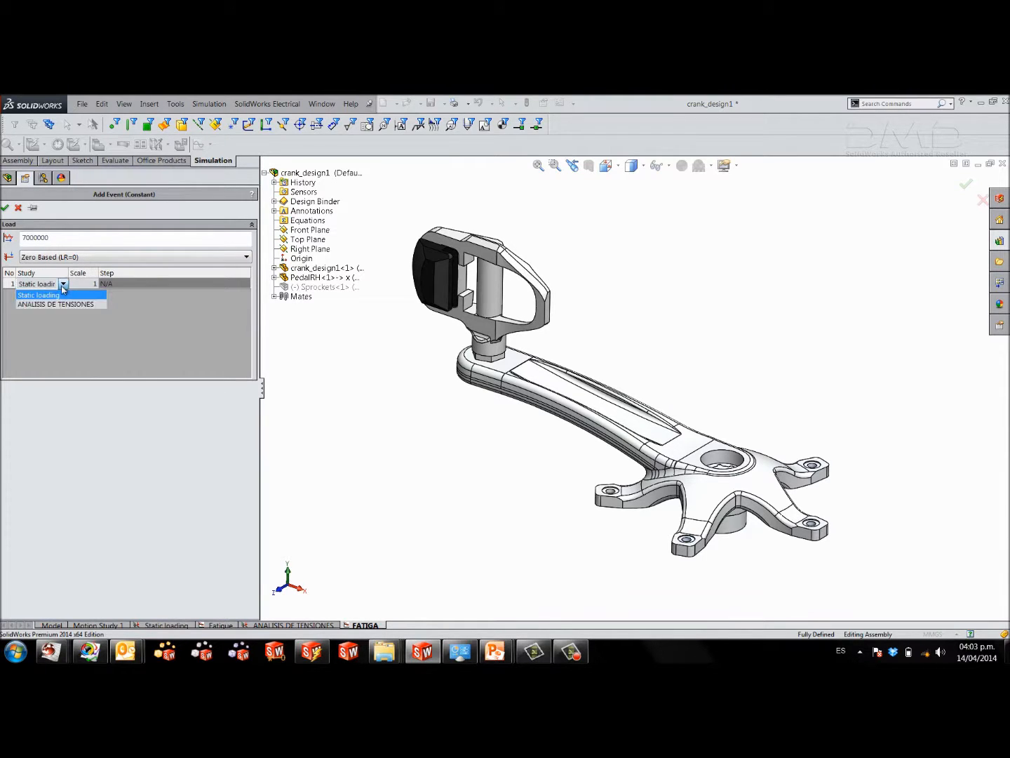
left_click(58, 304)
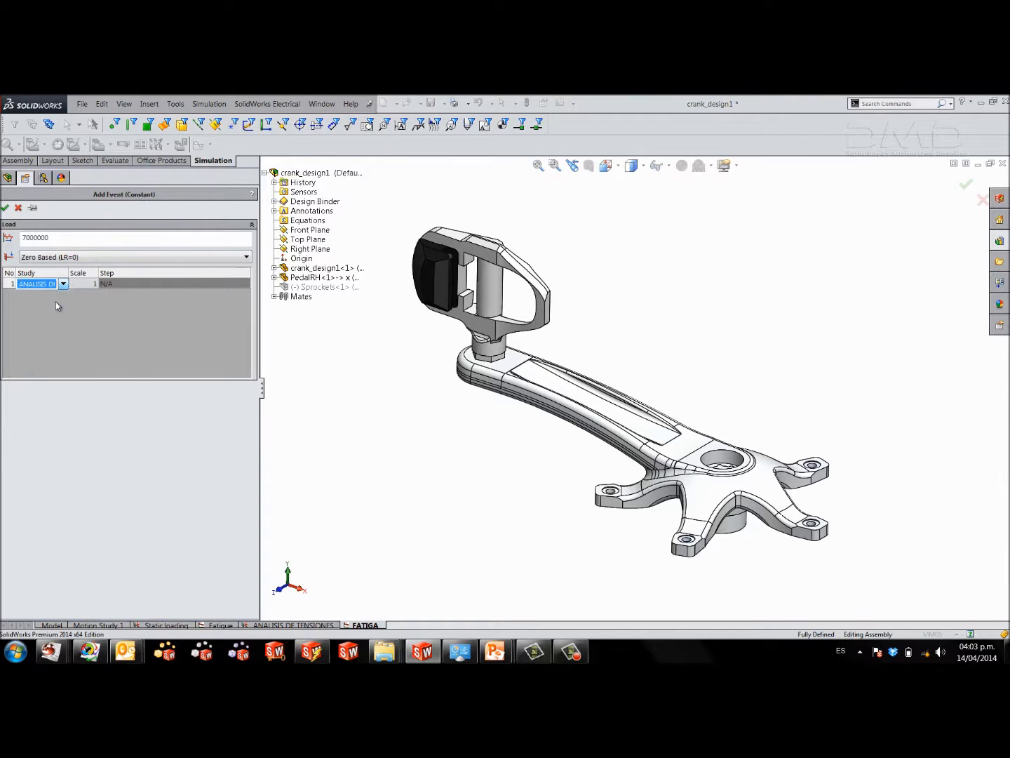
left_click_drag(68, 274, 87, 275)
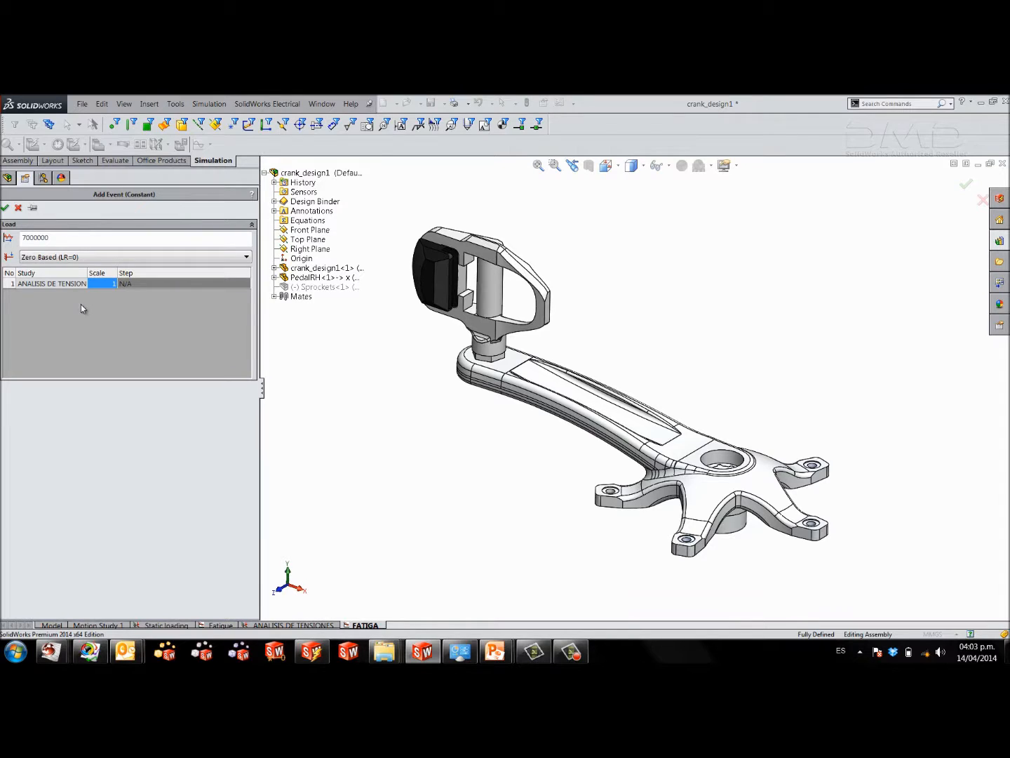
left_click(4, 208)
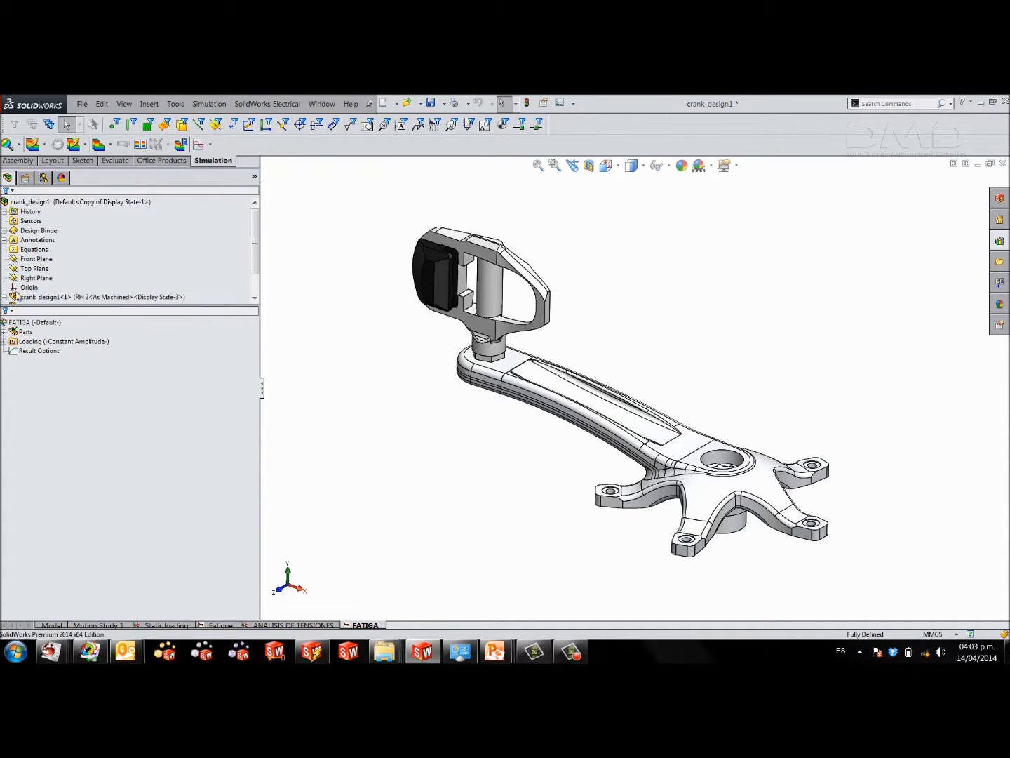
Expand the fatigue study's parts and run the FATIGA study.
left_click(4, 332)
left_click(4, 360)
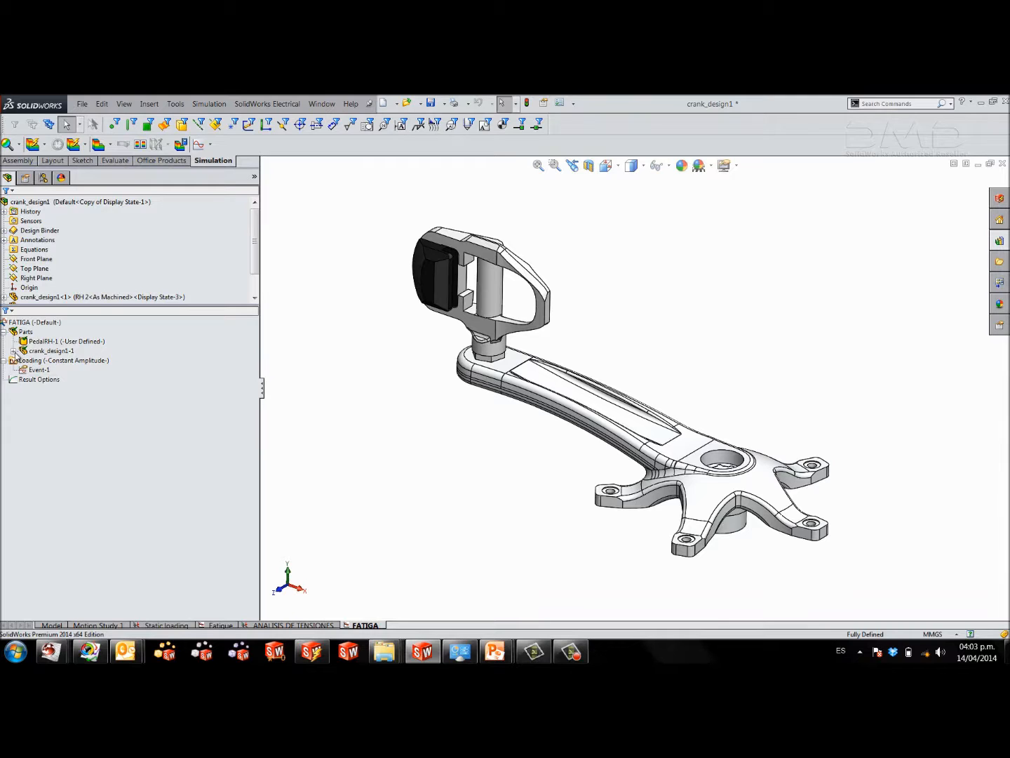
right_click(40, 323)
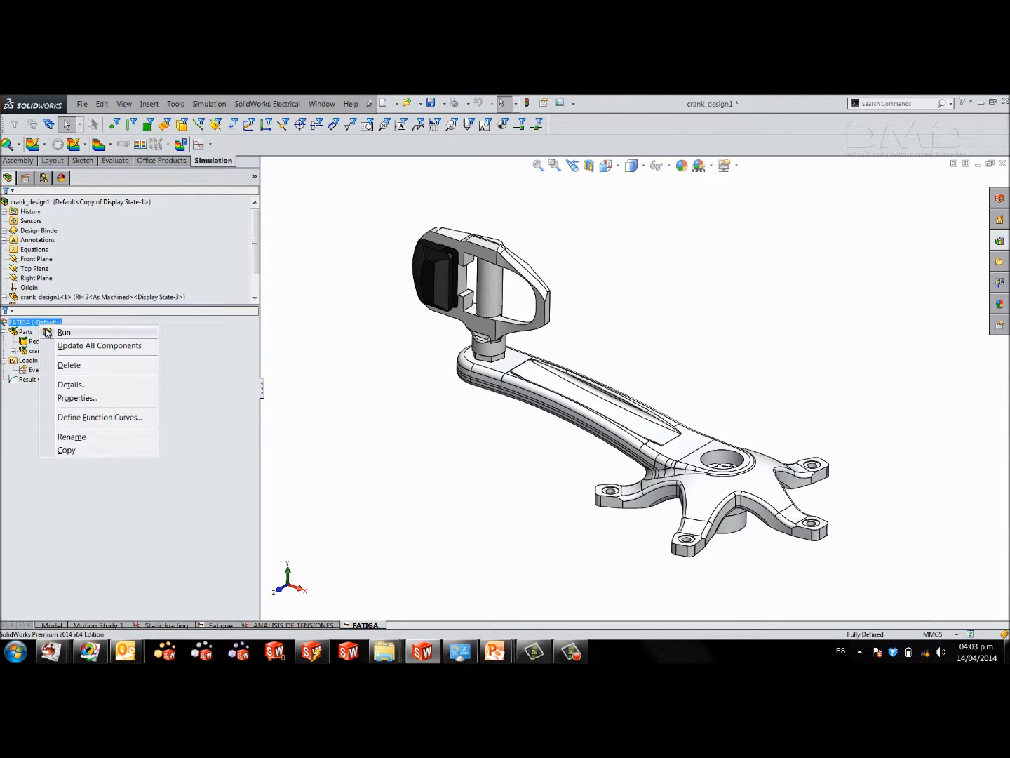
left_click(47, 332)
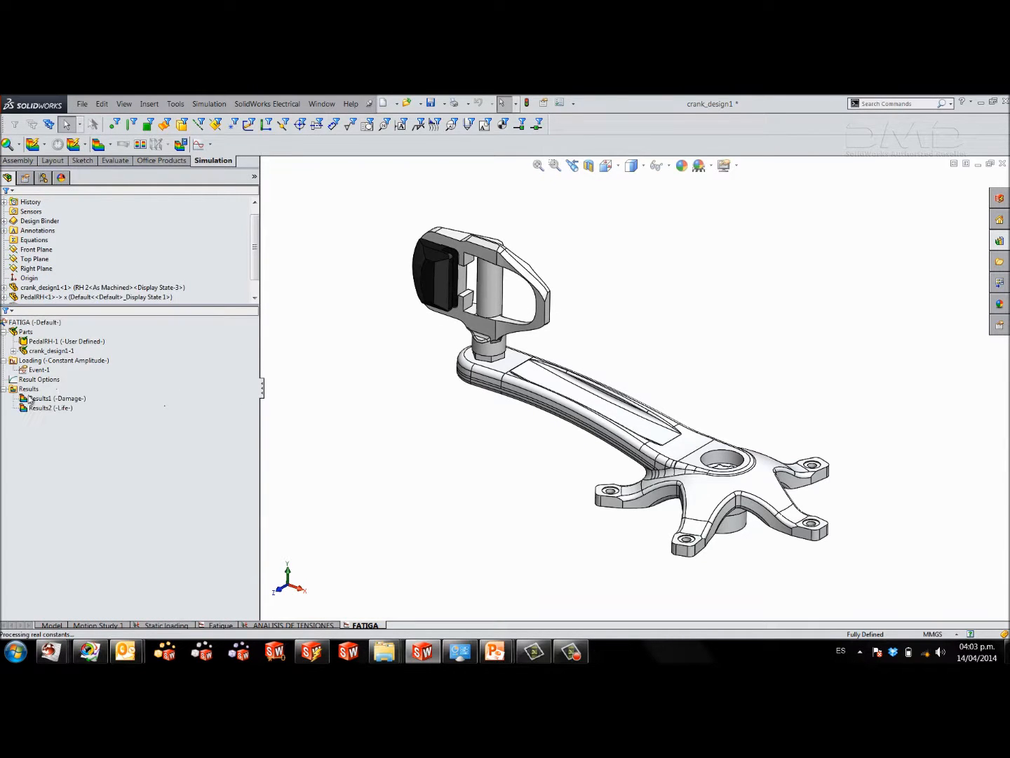
Display the fatigue Life result plot on the crank and pedal assembly.
left_click_drag(261, 369, 254, 369)
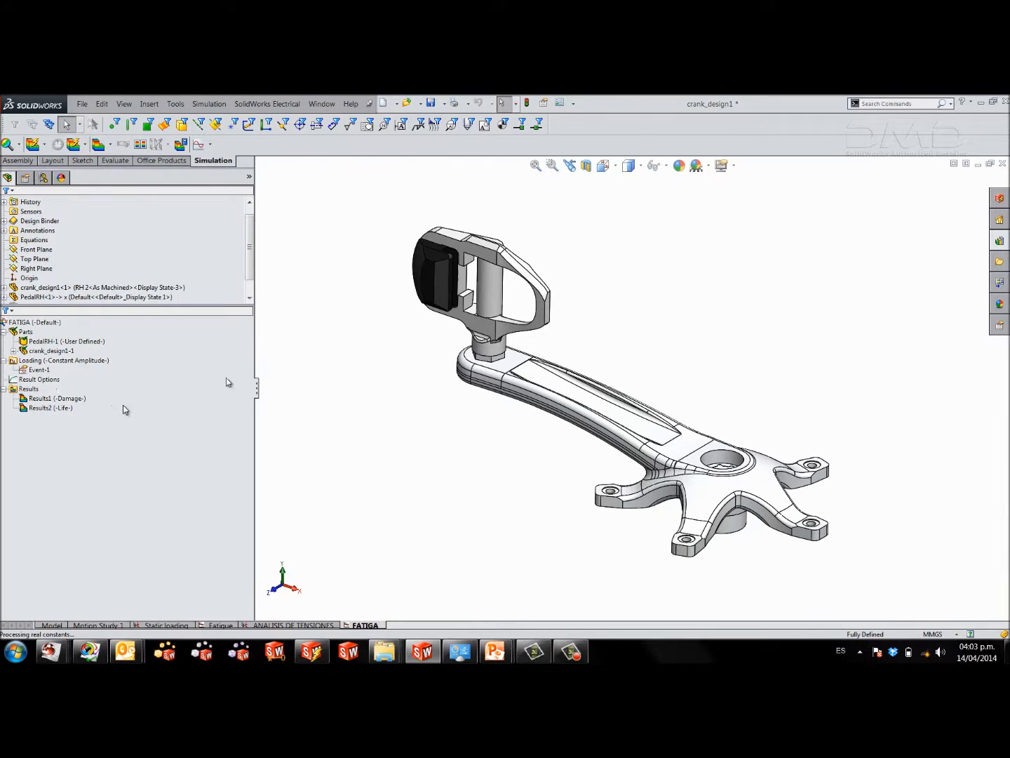
left_click(67, 400)
left_click(63, 409)
double_click(64, 409)
middle_click_drag(516, 434, 542, 433)
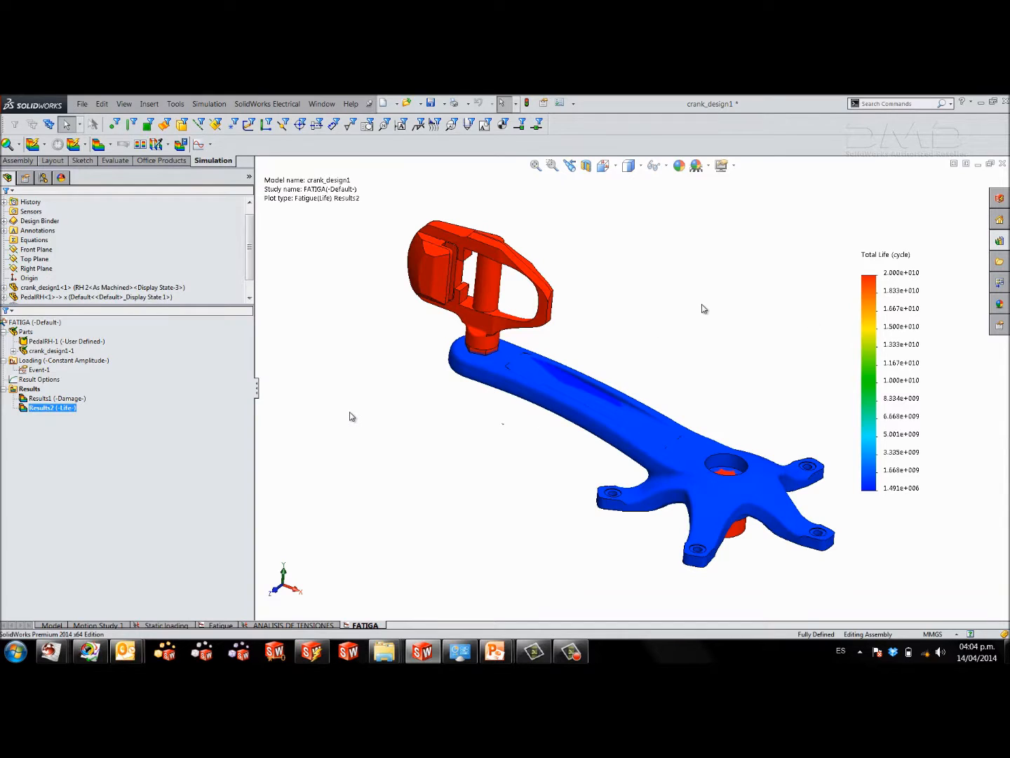
Set the life plot's legend to a defined range from 7000000 to 10000000 cycles.
double_click(884, 309)
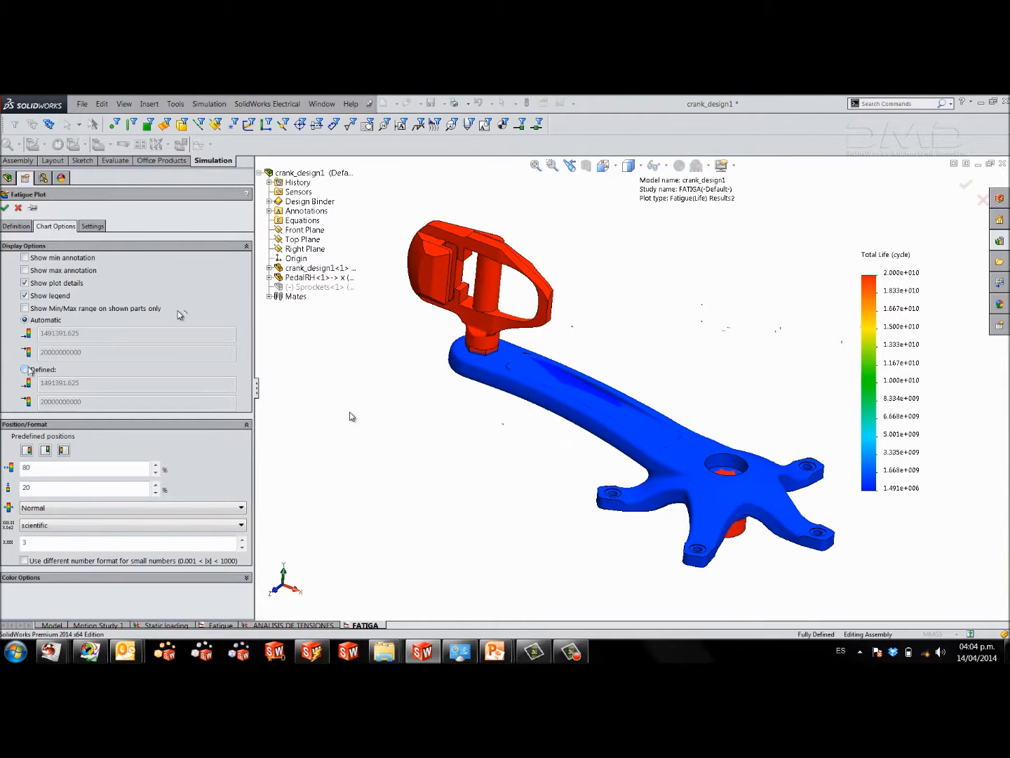
left_click(25, 369)
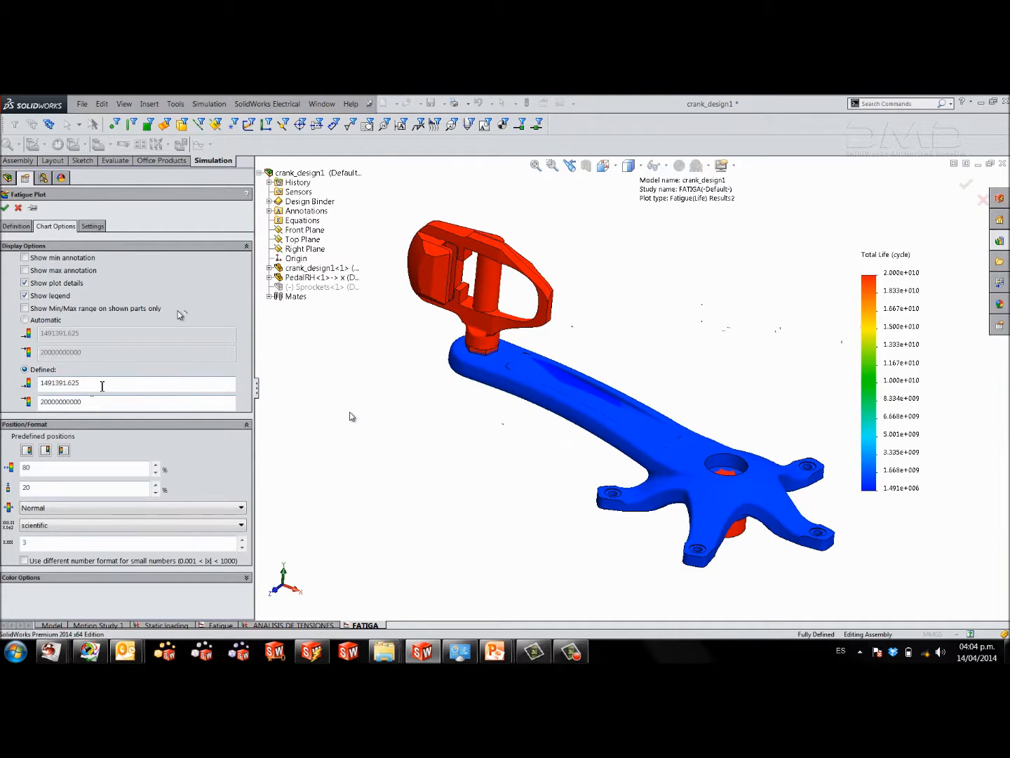
left_click_drag(101, 385, 3, 388)
type("7000000")
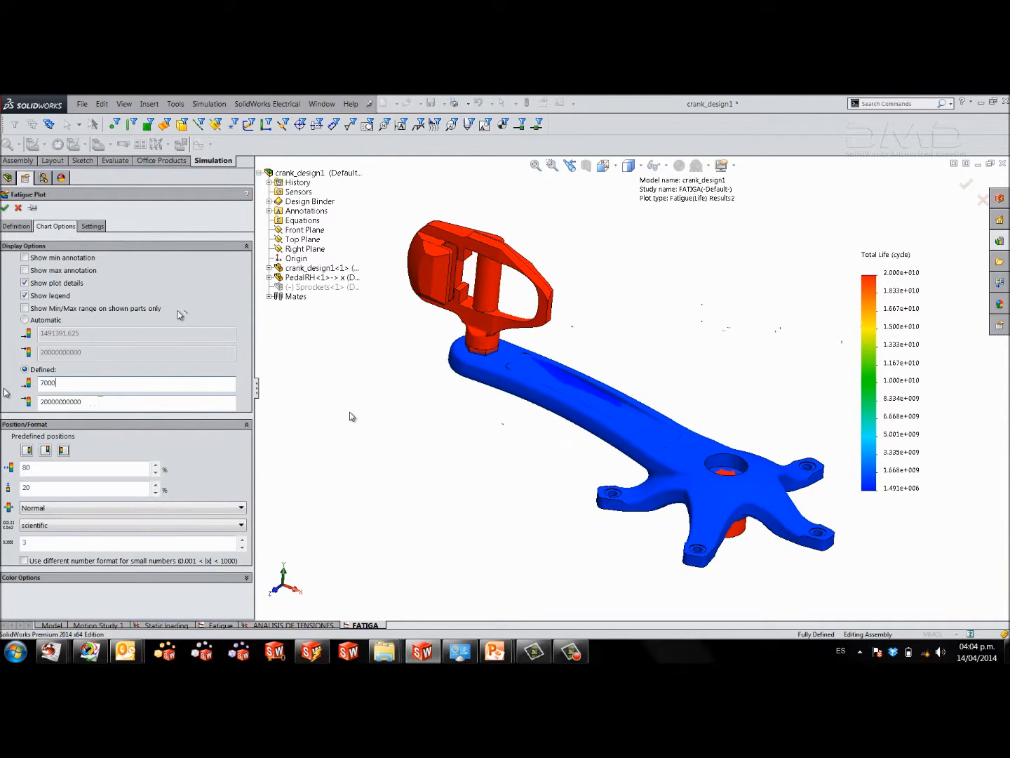
key("Tab")
type("1")
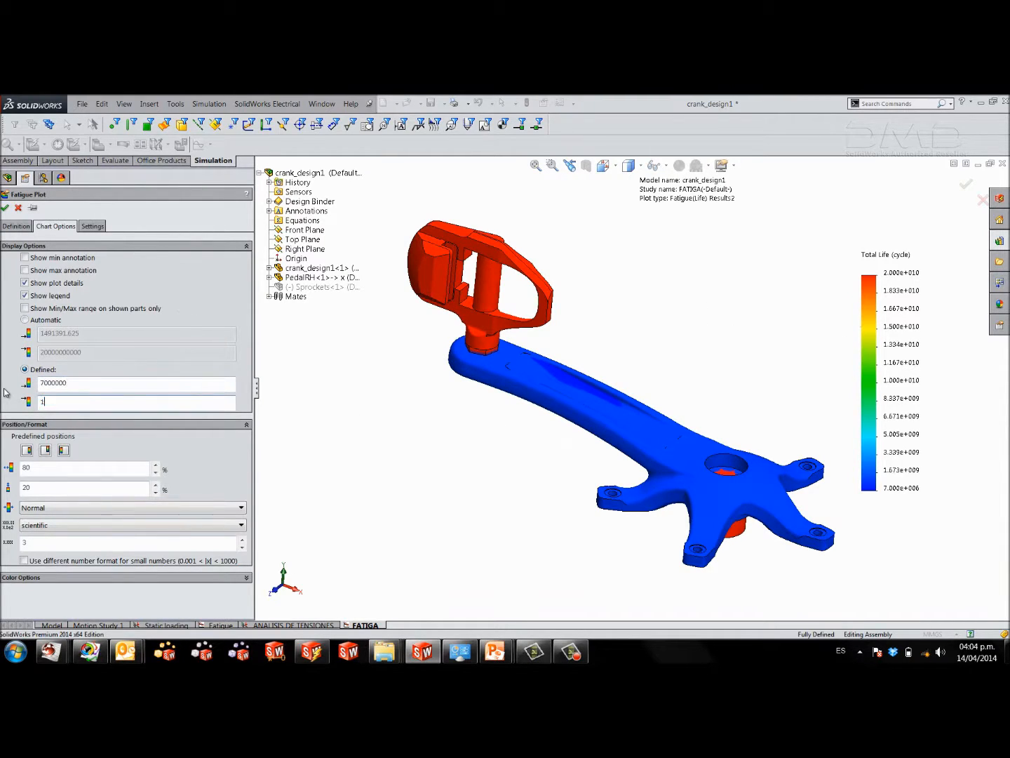
type("0000000")
key("Tab")
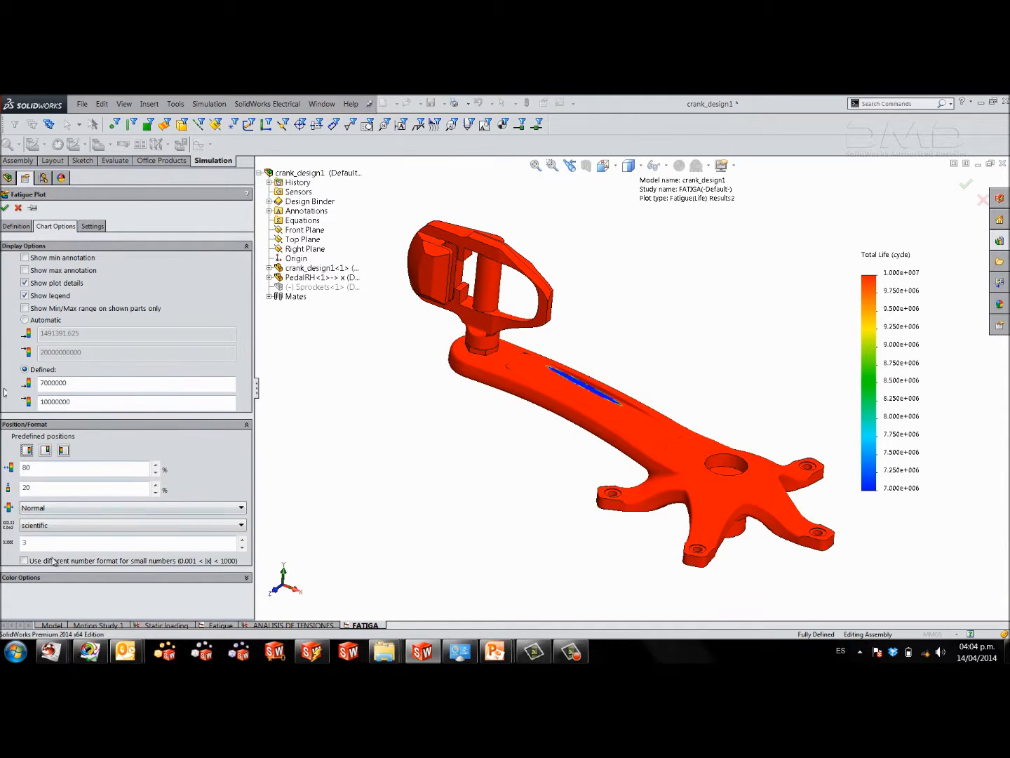
Flip the life plot's legend colors so that the lowest life is drawn in red.
left_click(42, 580)
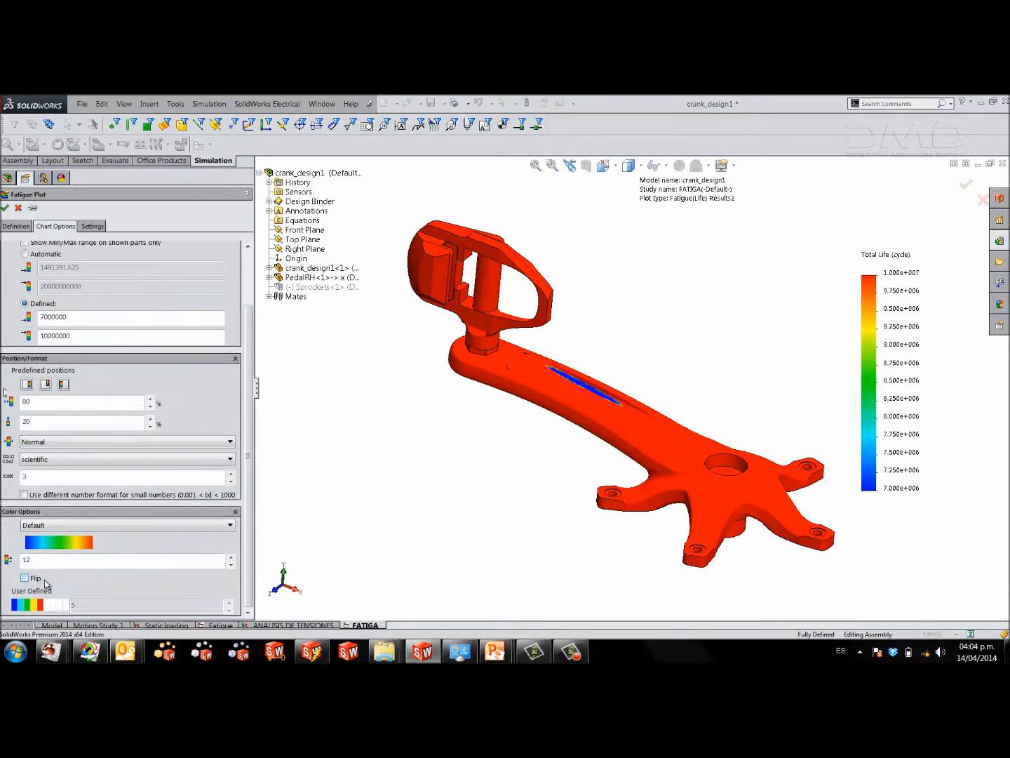
left_click(31, 581)
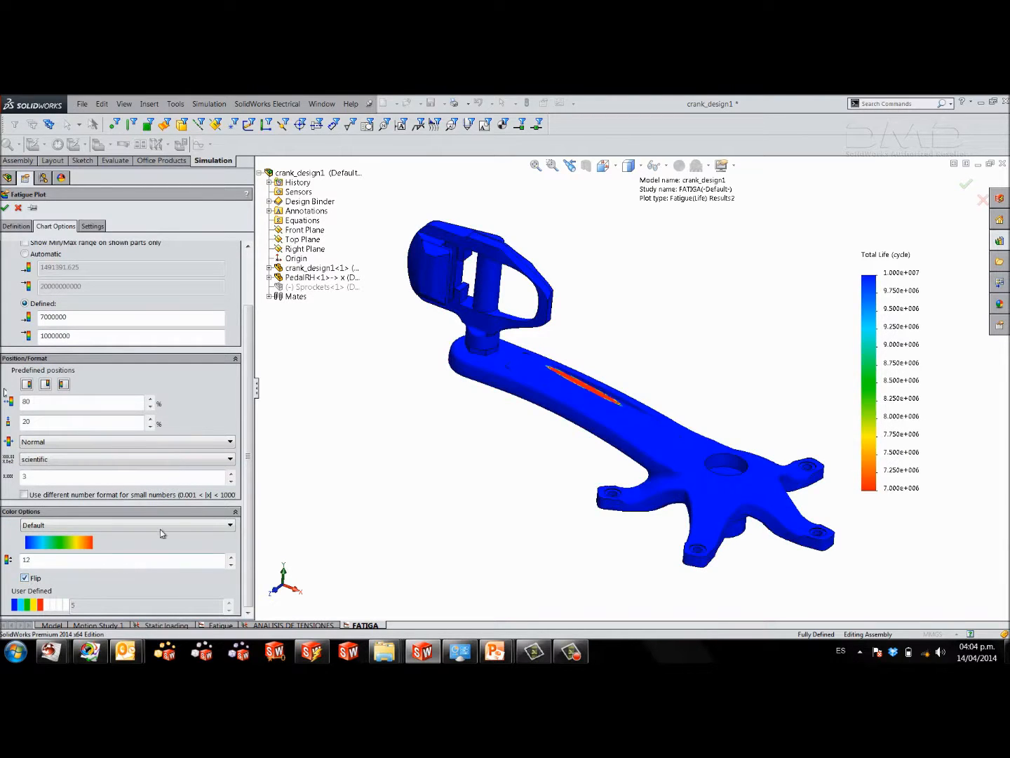
scroll(251, 422, "up", 2)
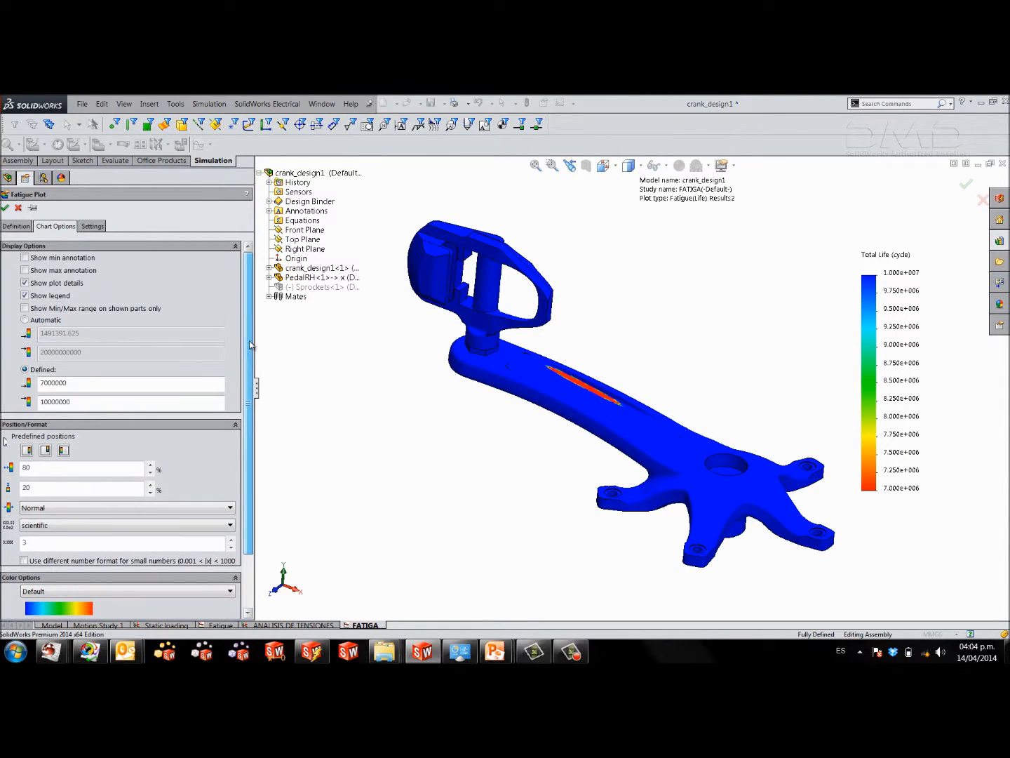
left_click(25, 270)
left_click(26, 270)
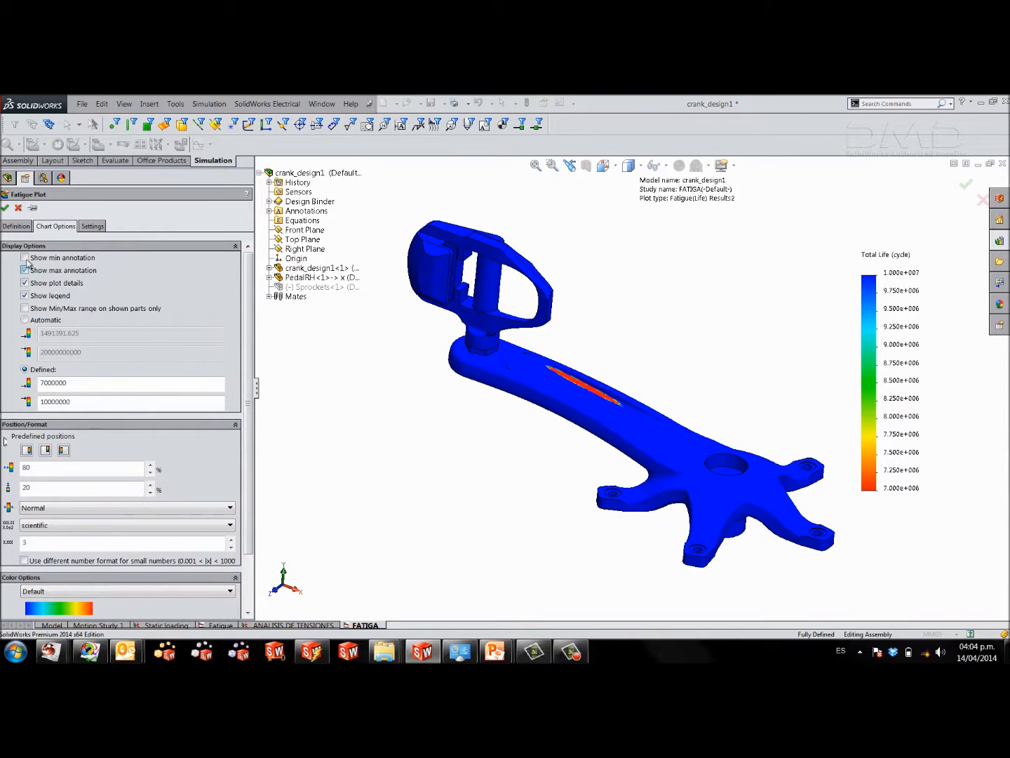
Show the minimum annotation on the life plot and set the plot's number format to floating.
left_click(24, 257)
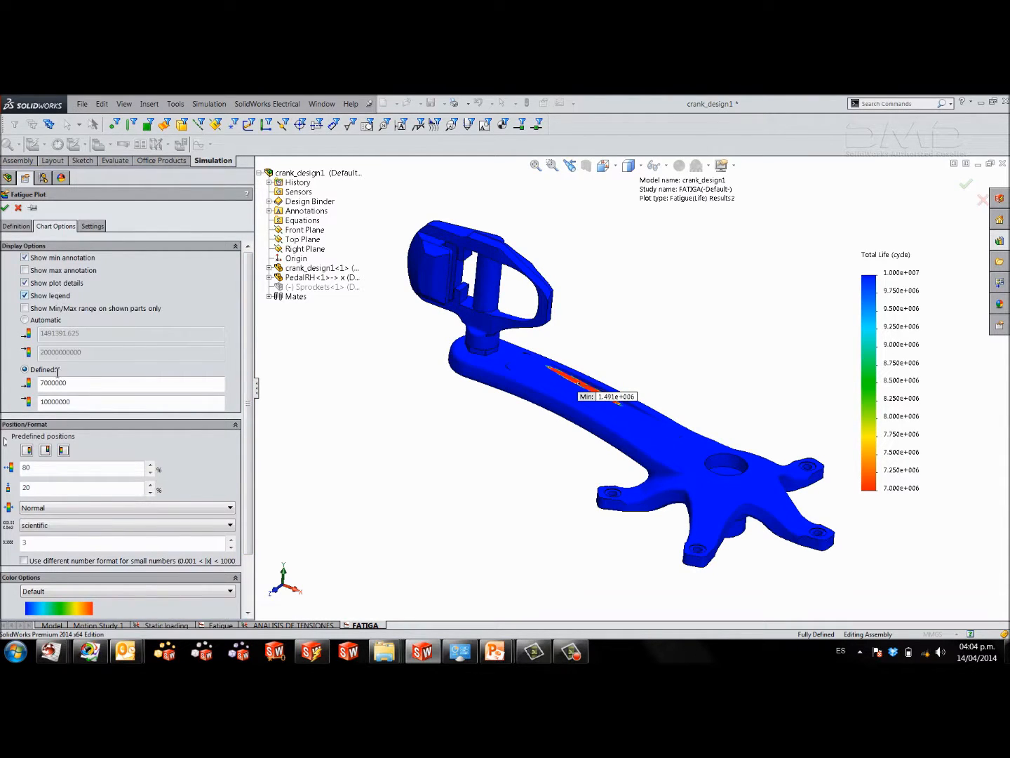
left_click(53, 526)
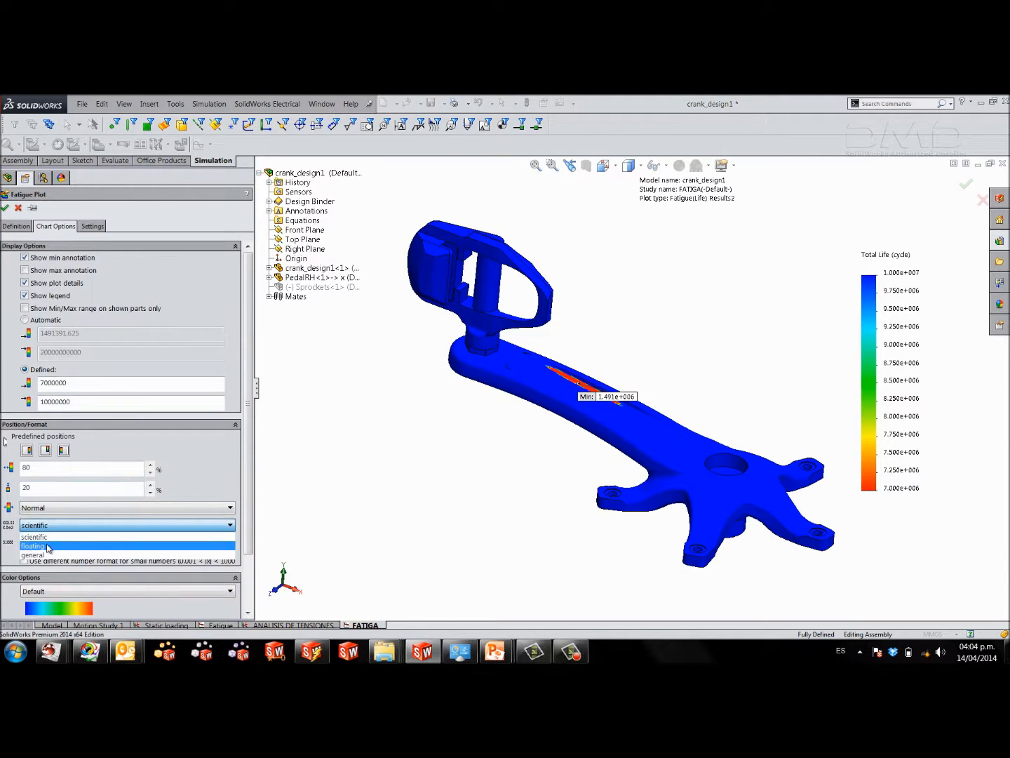
left_click(51, 546)
Move the minimum-life label off the crank arm into the empty space above it and accept the life plot settings.
middle_click_drag(390, 419, 607, 421)
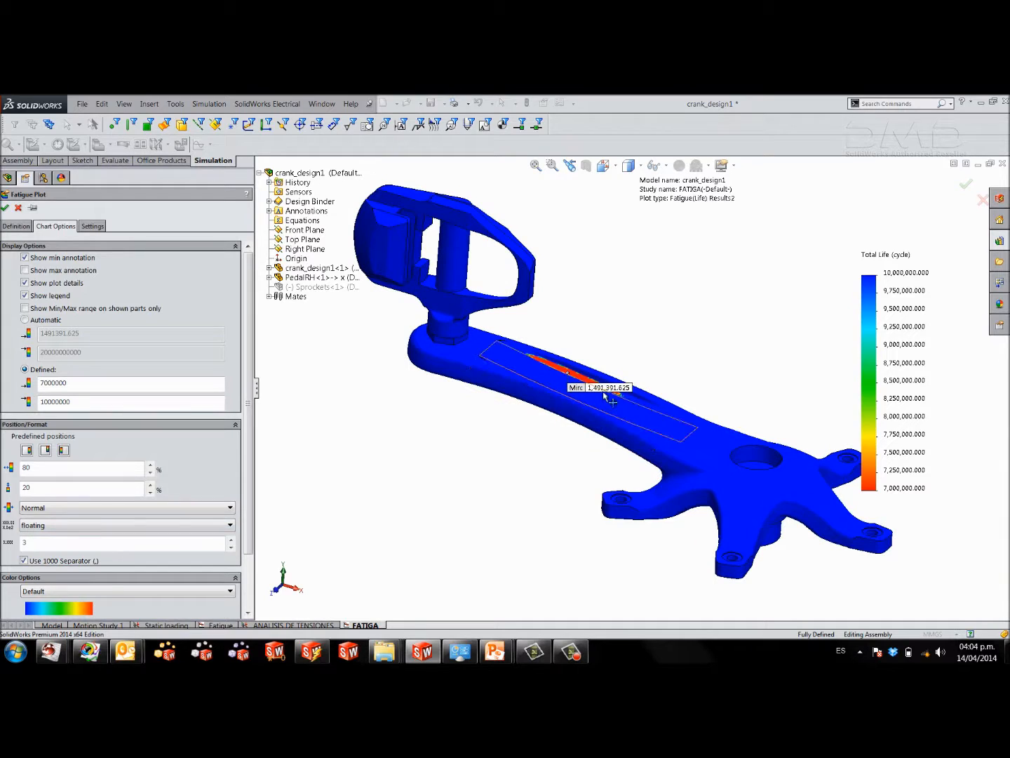
left_click_drag(605, 388, 642, 350)
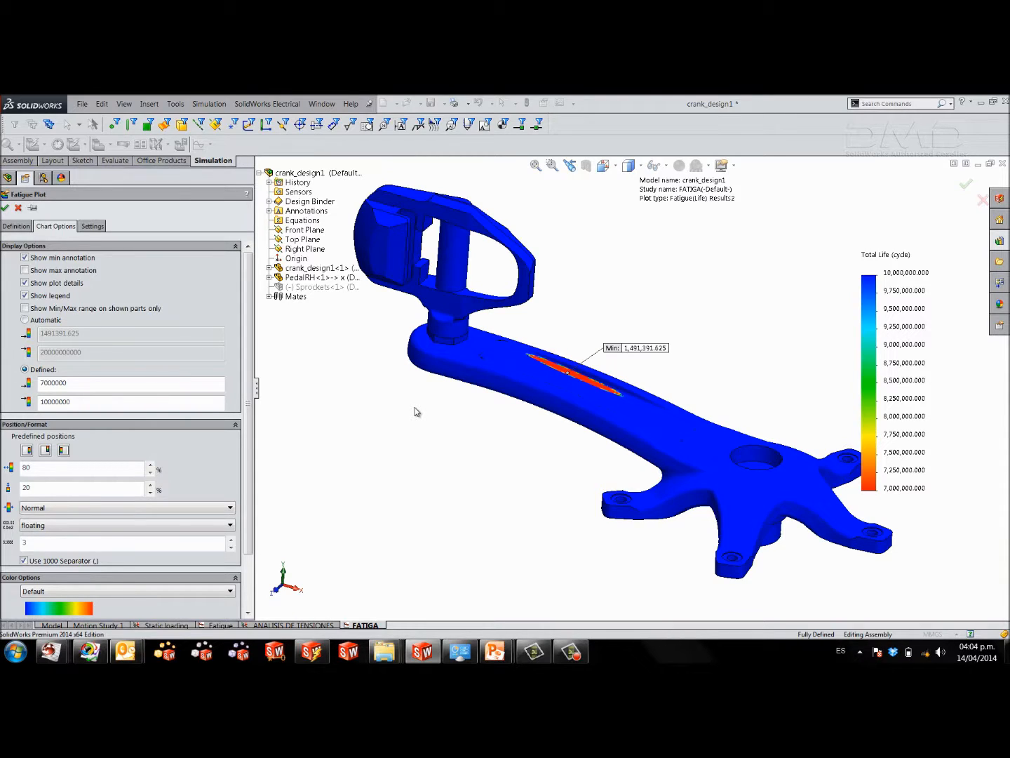
left_click(5, 207)
middle_click_drag(535, 474, 511, 491)
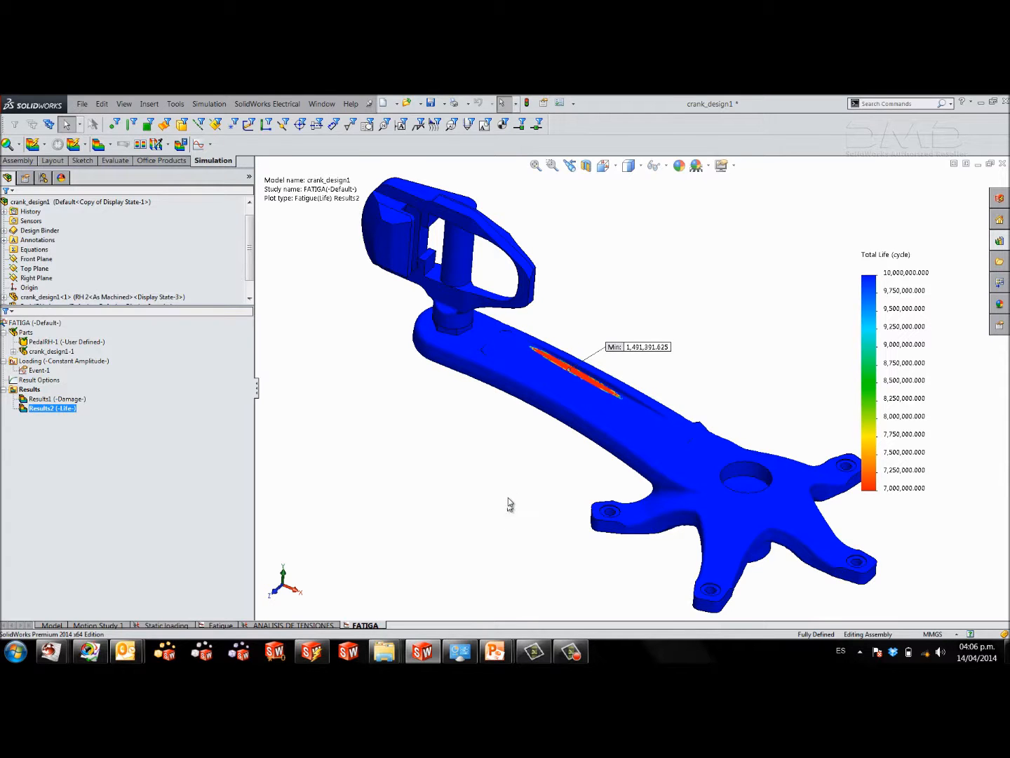
Switch to the running PowerPoint slide show and advance to the slide with the Diseño1 results table.
mouse_move(509, 645)
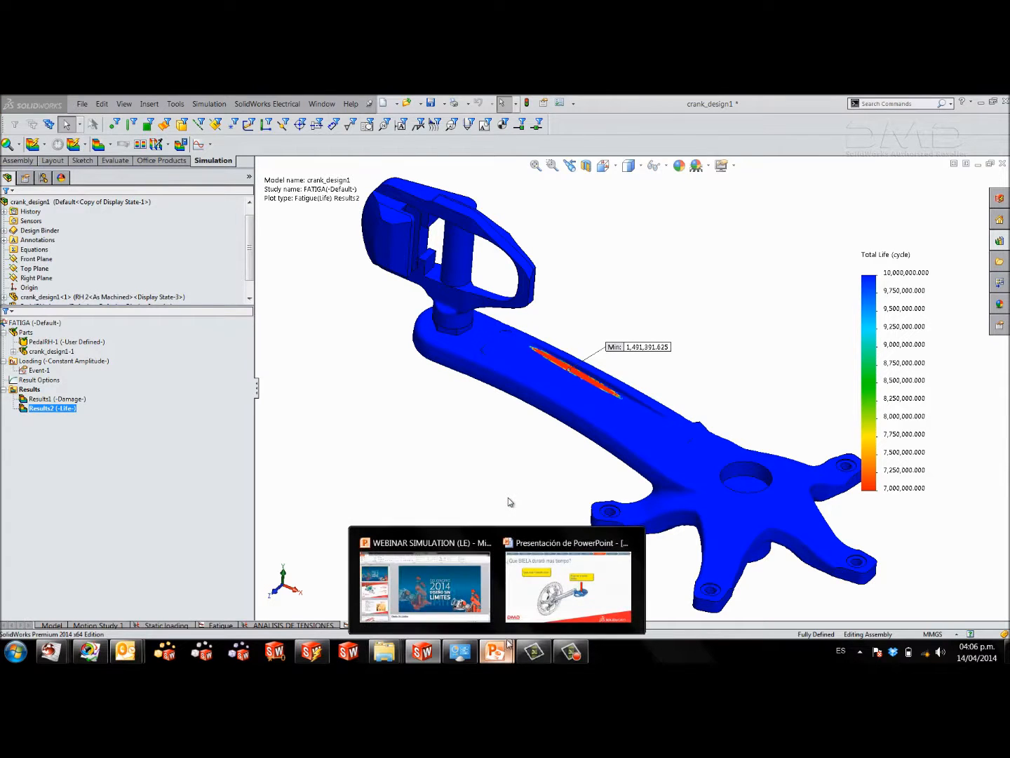
left_click(540, 610)
left_click(590, 483)
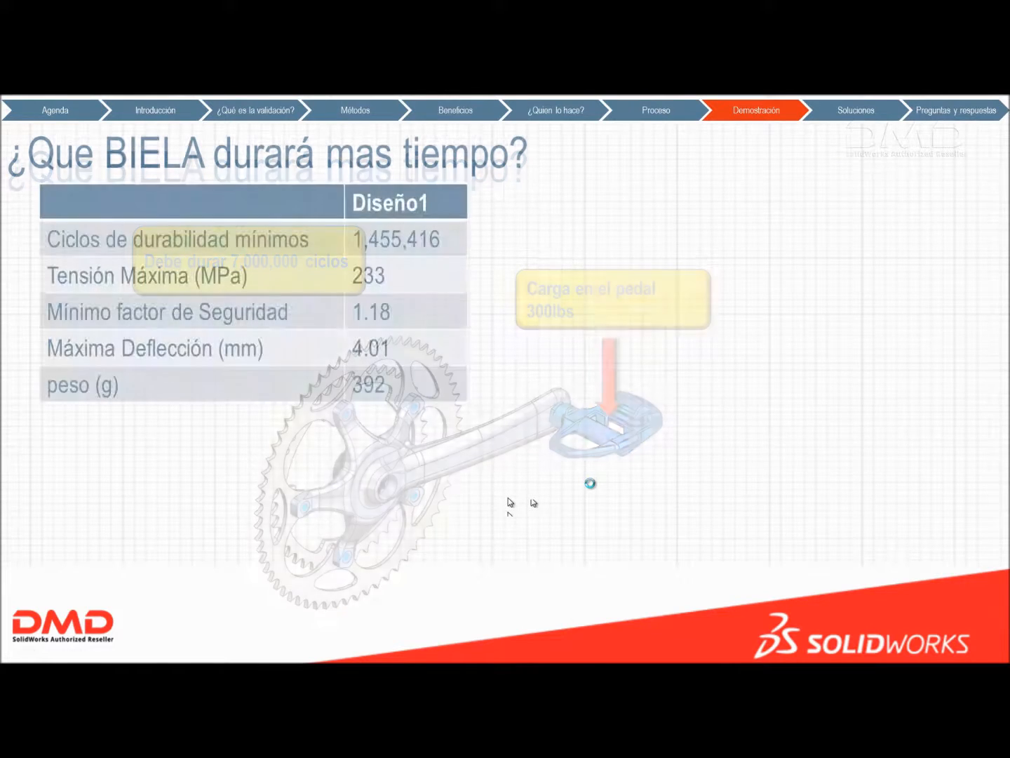